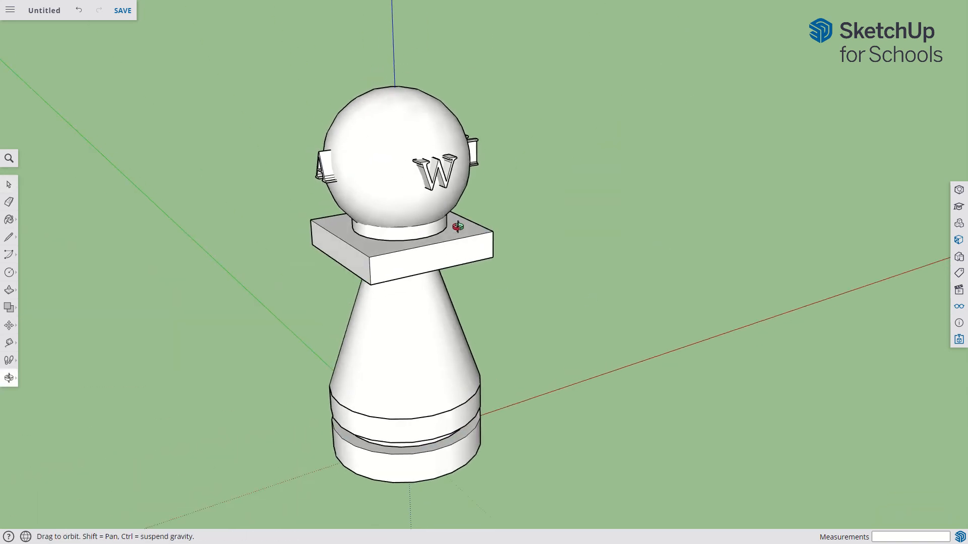
Examine the finished chess piece part by part, selecting the base, tapered body, square plate, neck ring and sphere in turn.
scroll(358, 291, "down", 3)
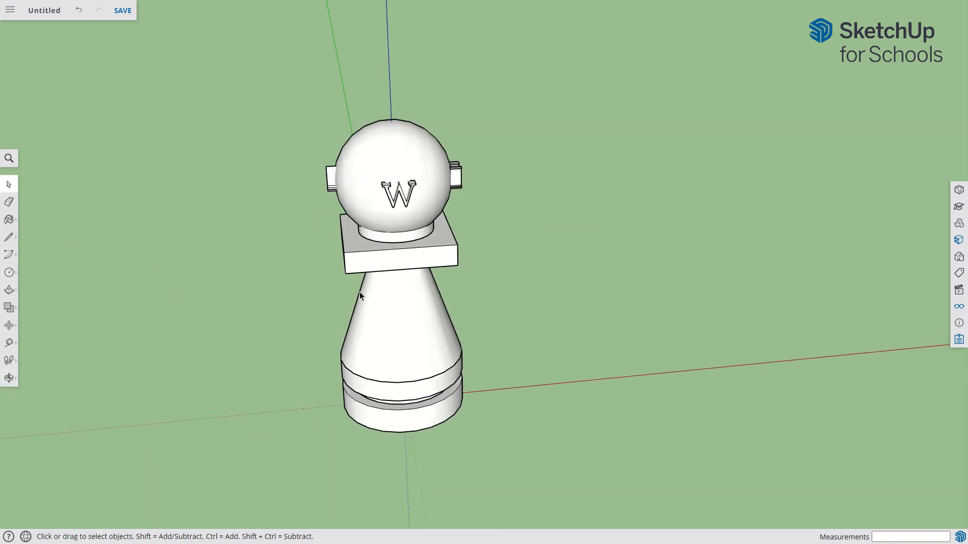
scroll(356, 289, "up", 2)
left_click(416, 430)
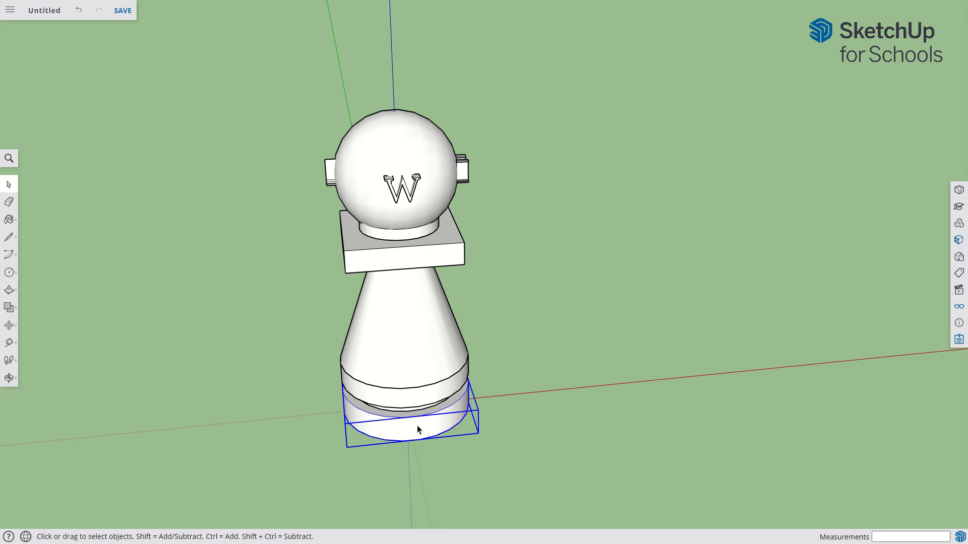
left_click(413, 408)
left_click(413, 363)
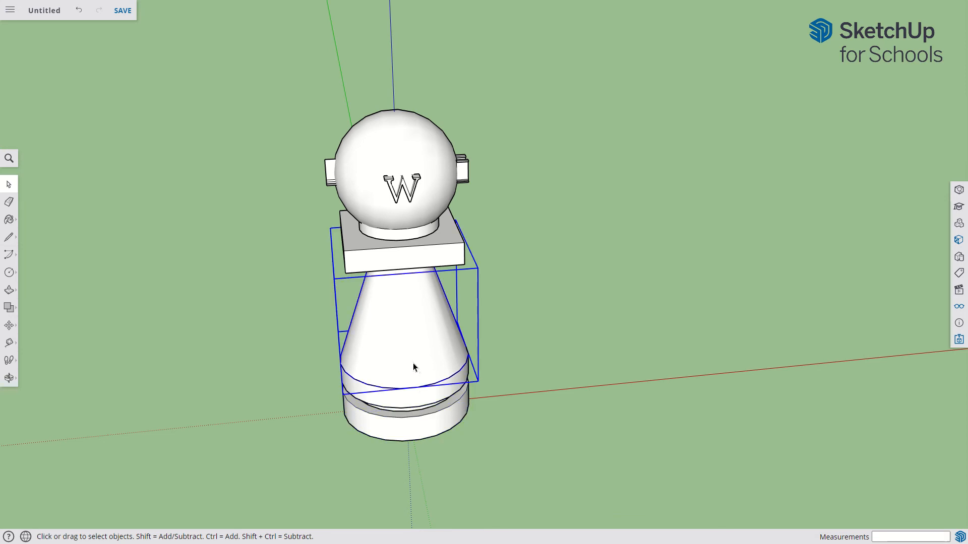
left_click(408, 261)
left_click(400, 234)
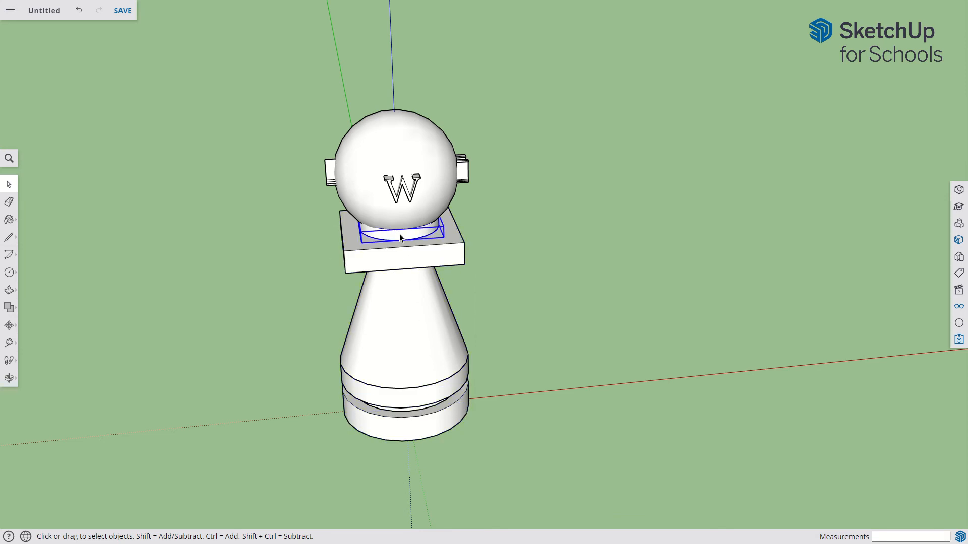
left_click(397, 193)
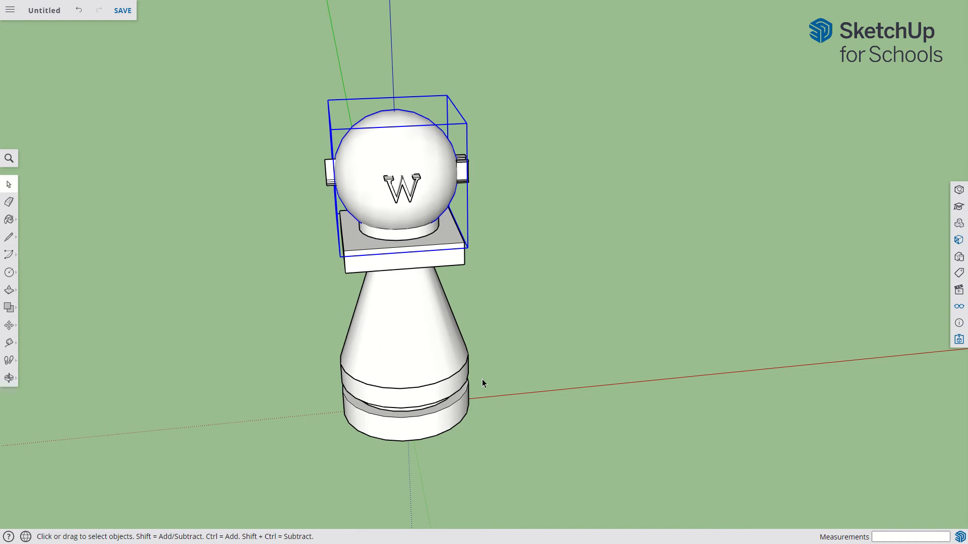
Delete the entire chess piece and recover the view of the axes origin with Zoom Extents.
left_click_drag(504, 450, 45, 5)
key("Delete")
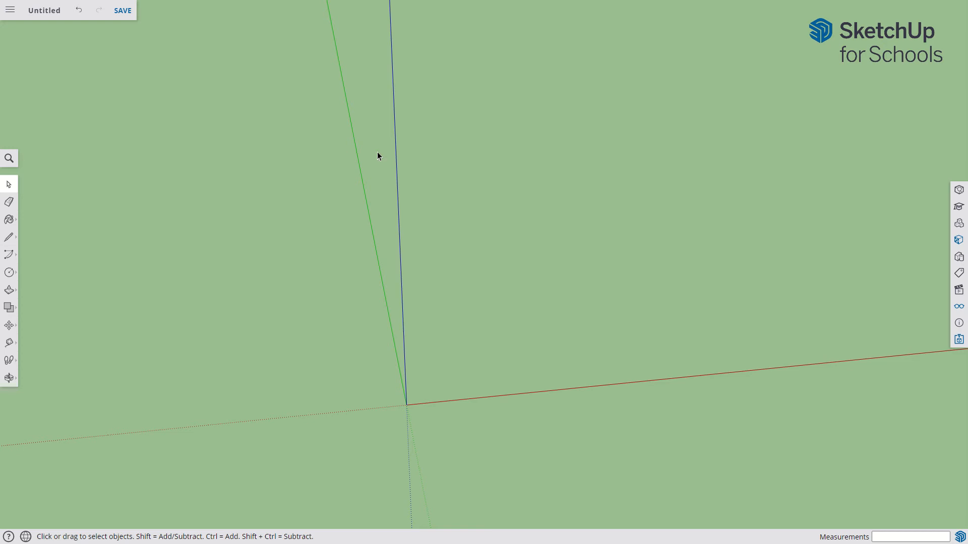
middle_click_drag(378, 153, 378, 201)
scroll(391, 183, "down", 5)
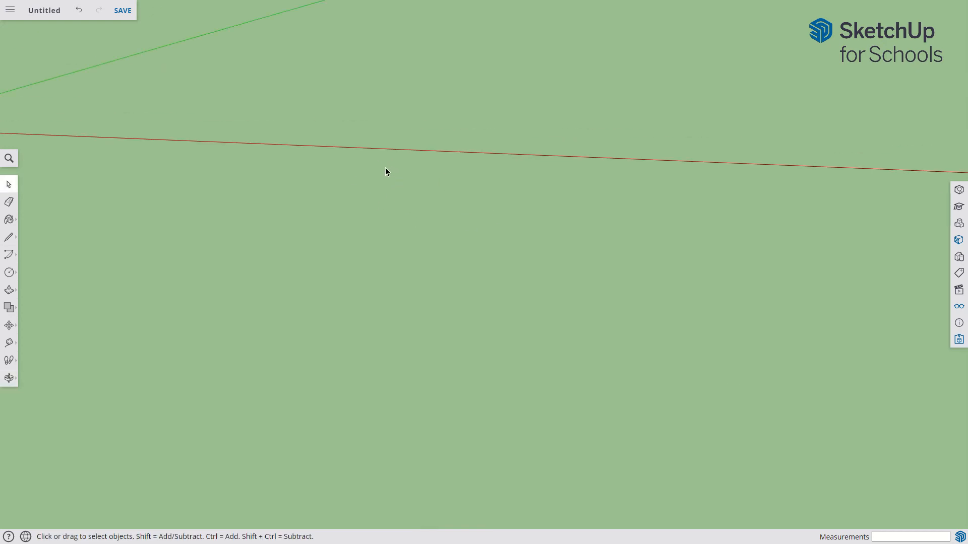
left_click(10, 379)
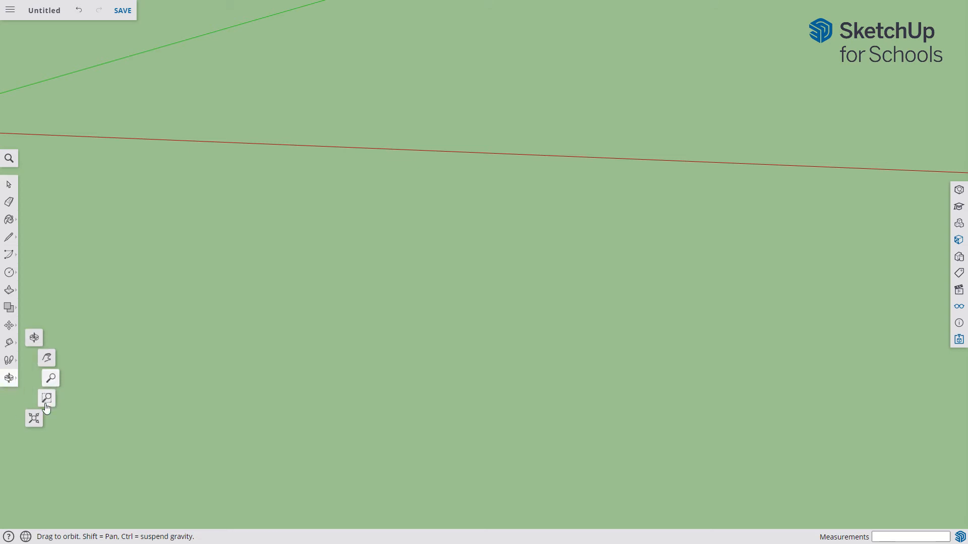
left_click(34, 418)
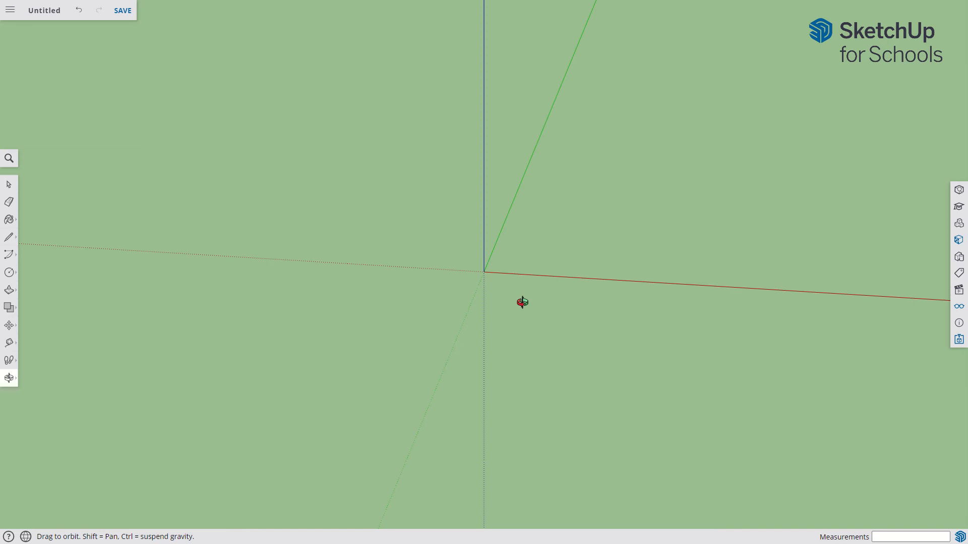
Draw a rectangle about 8' 7" by 14' 7" from the origin and extrude it upward about 3' 5".
key("r")
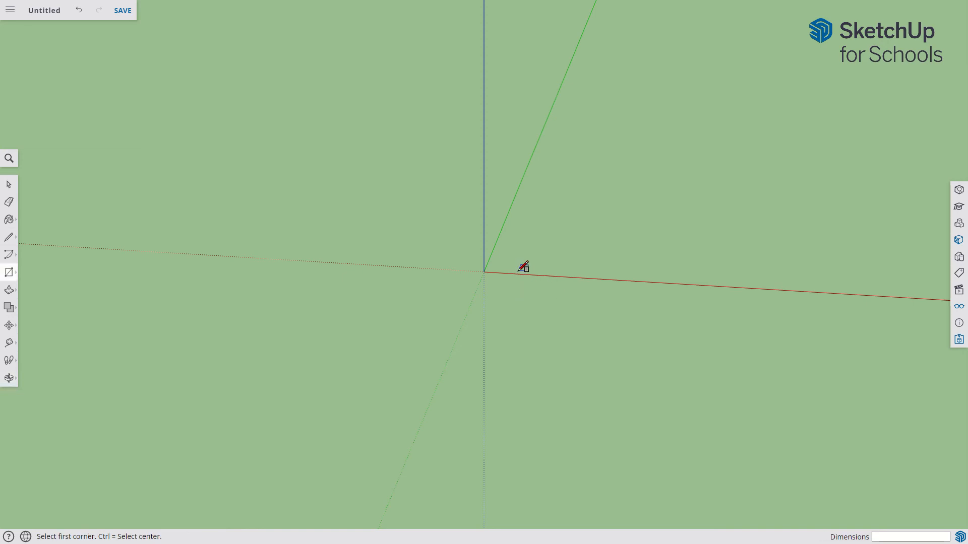
left_click(483, 272)
left_click(584, 224)
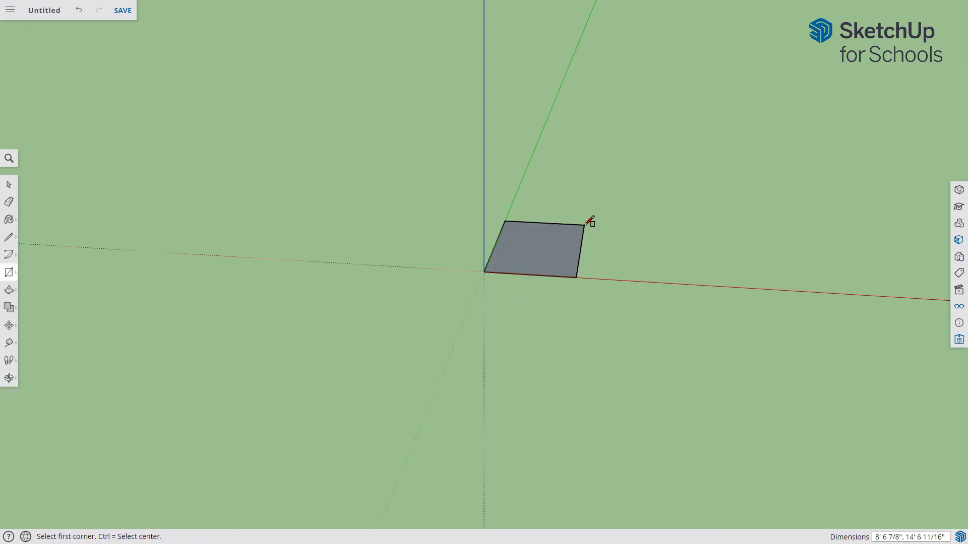
key("p")
left_click_drag(557, 249, 558, 222)
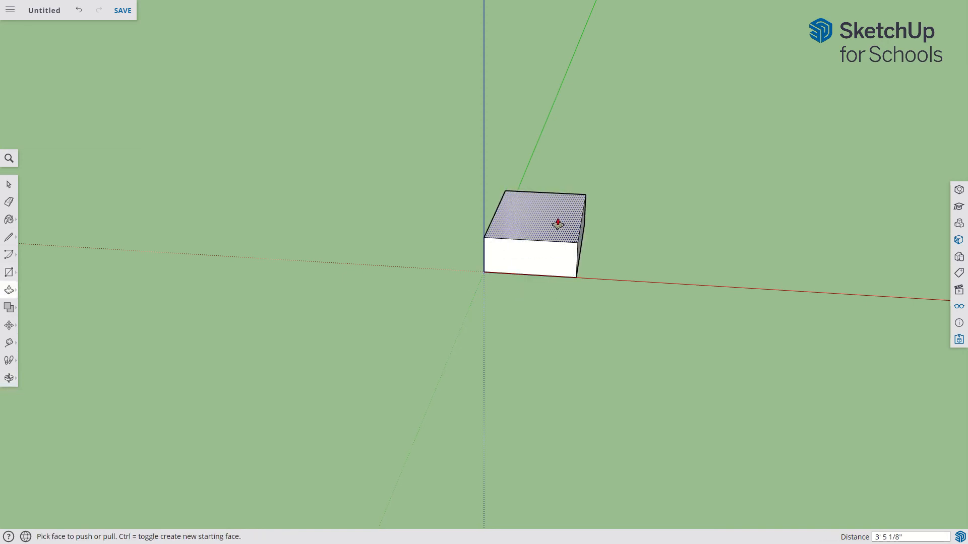
Make the whole box a group and delete it.
key("space")
triple_click(543, 211)
right_click(543, 211)
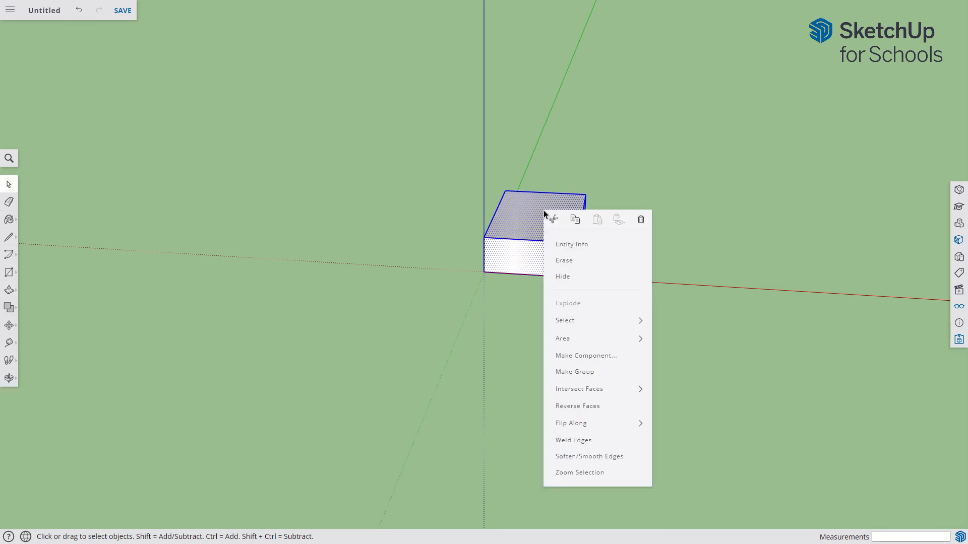
left_click(578, 371)
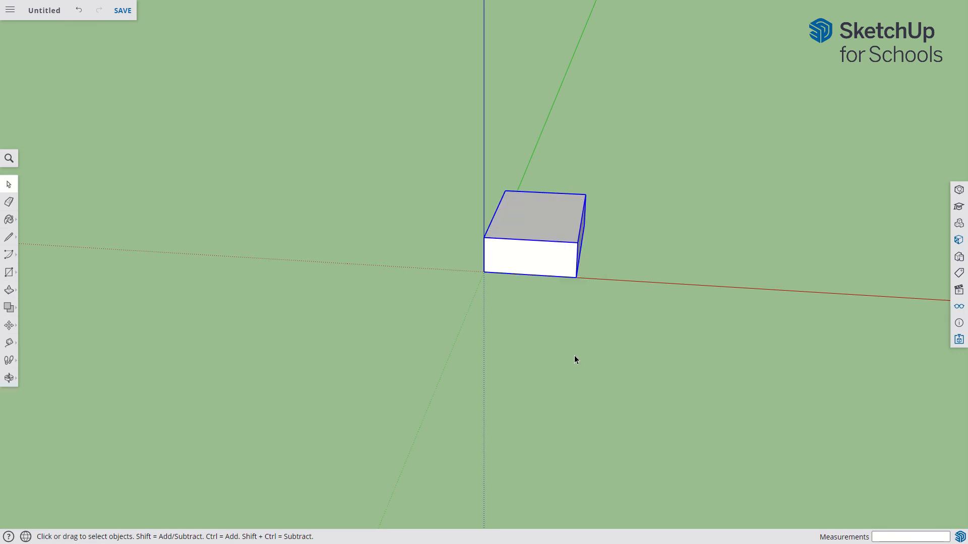
key("Delete")
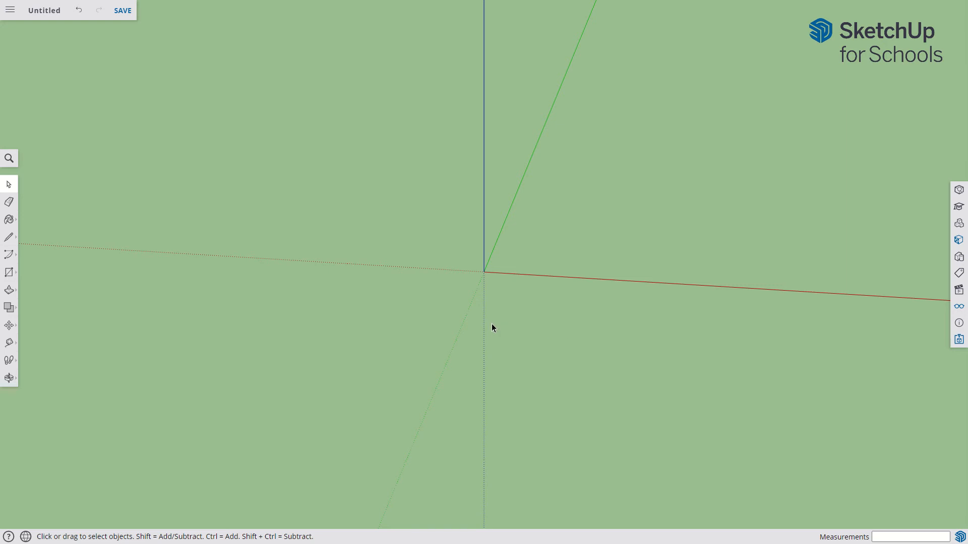
Draw a horizontal circle centred on the origin with a radius of .75 inches.
key("c")
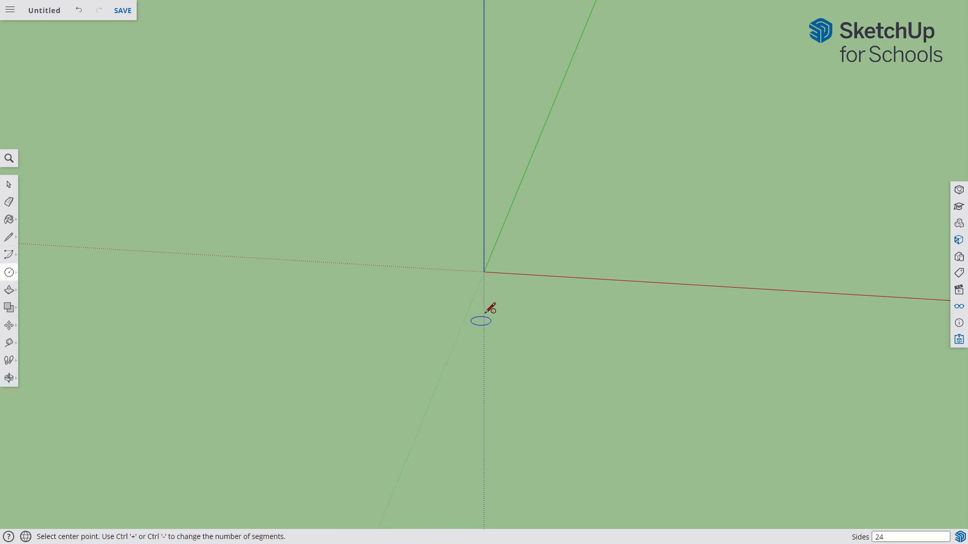
left_click(483, 272)
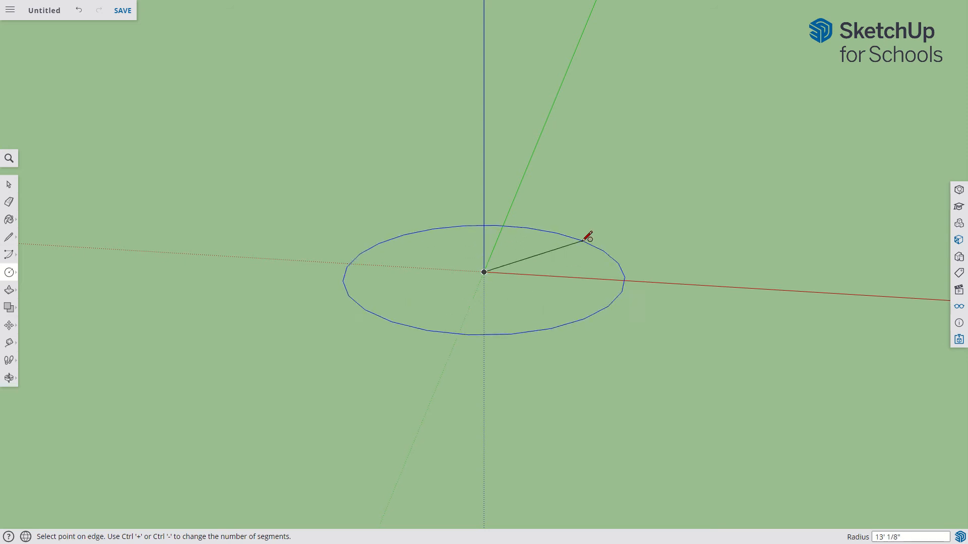
left_click(588, 236)
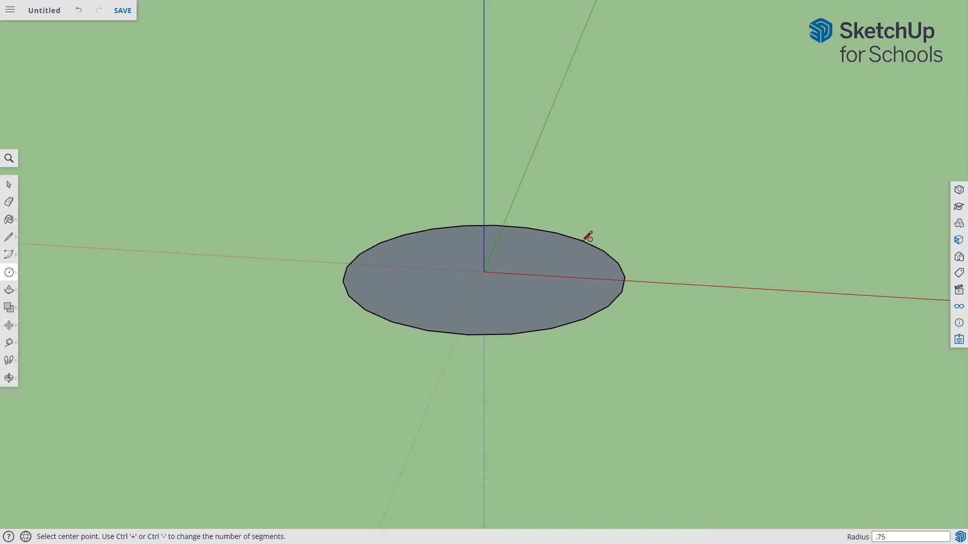
key("ctrl+z")
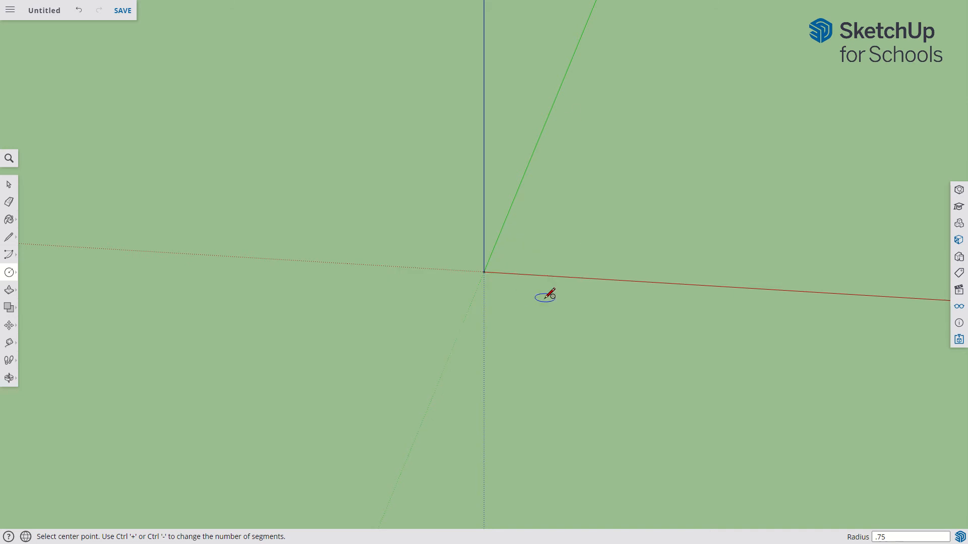
Extrude the circle upward 3/8" to form the base cylinder.
scroll(544, 293, "up", 1)
scroll(489, 272, "up", 10)
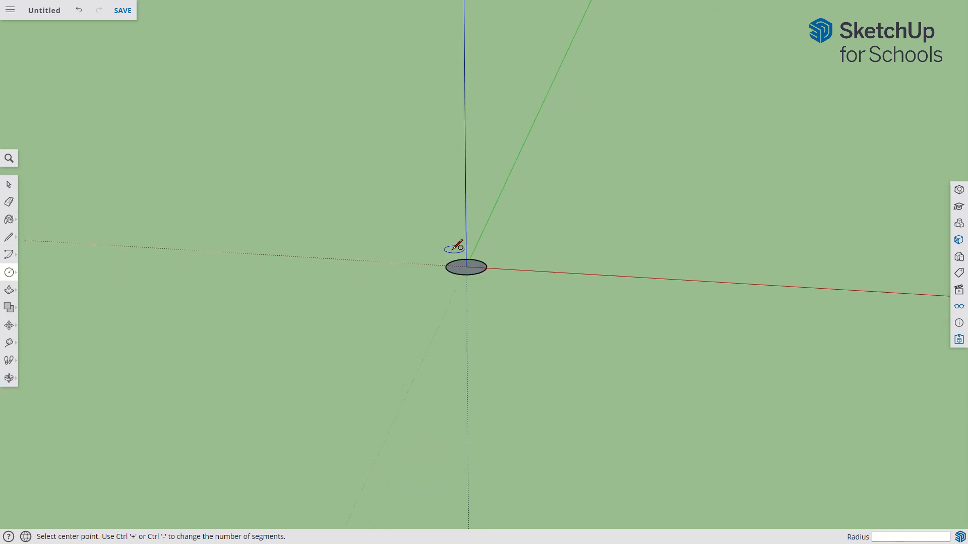
scroll(457, 267, "up", 5)
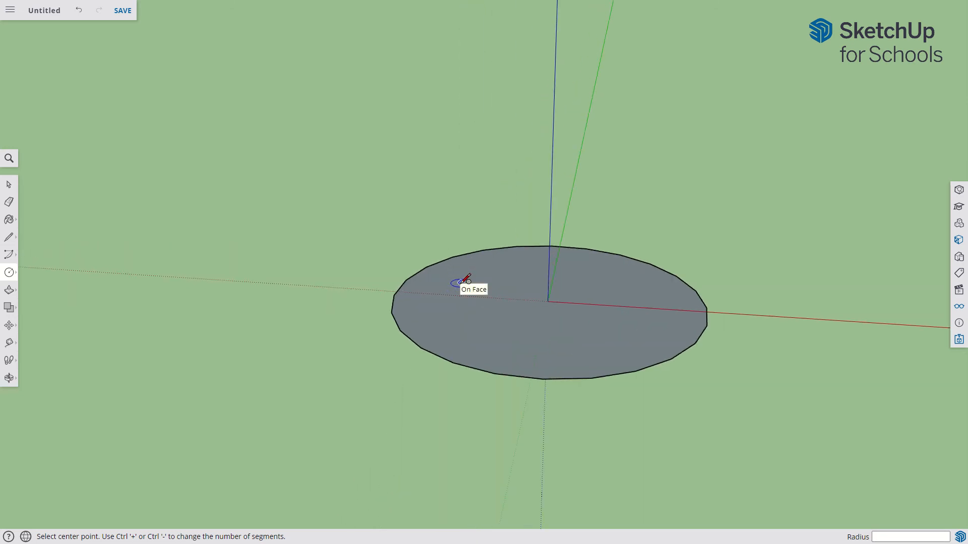
key("p")
left_click(512, 330)
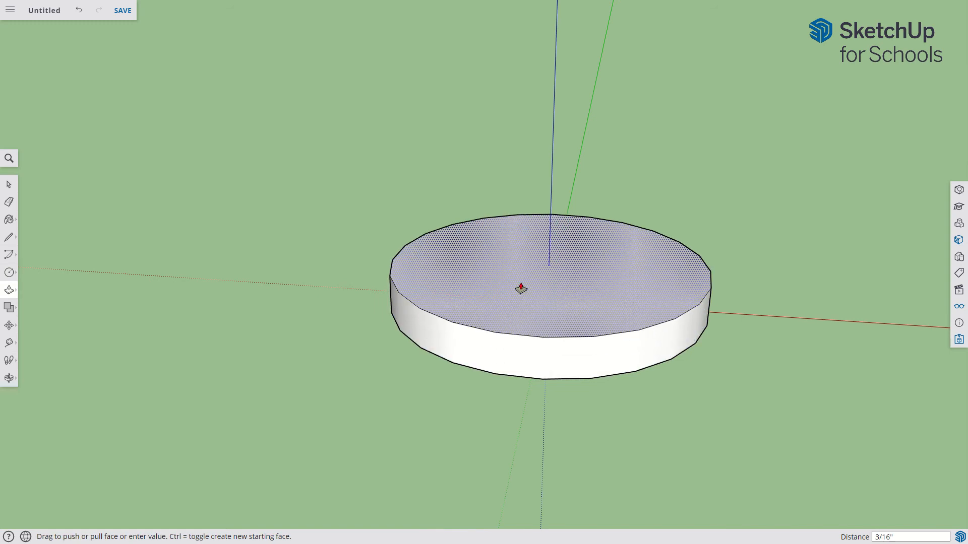
left_click(531, 256)
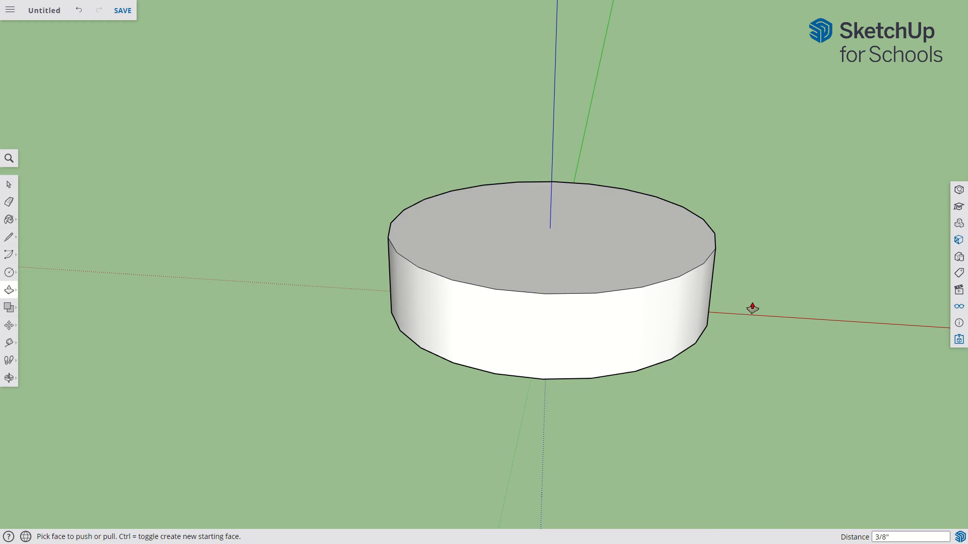
Select all the connected geometry of the base cylinder and make it a group.
key("space")
triple_click(545, 248)
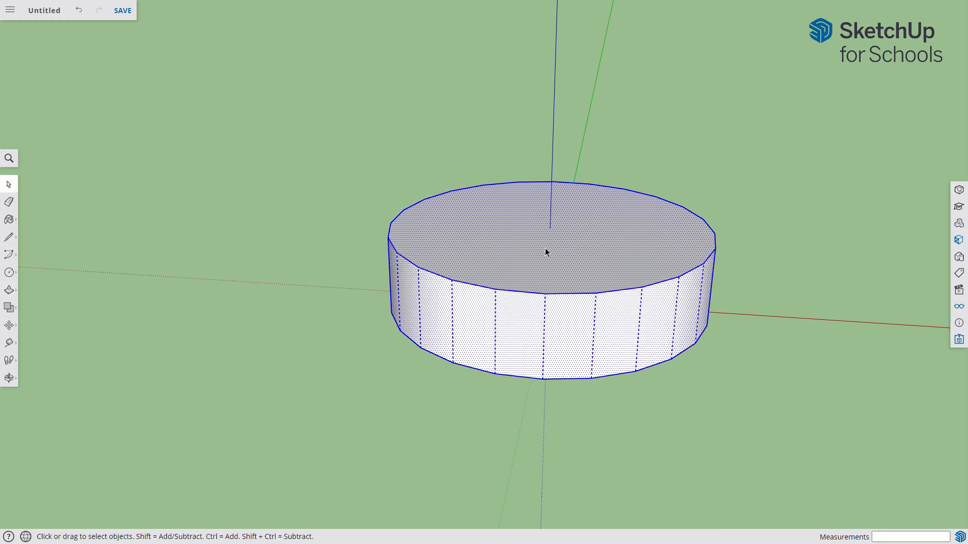
right_click(545, 248)
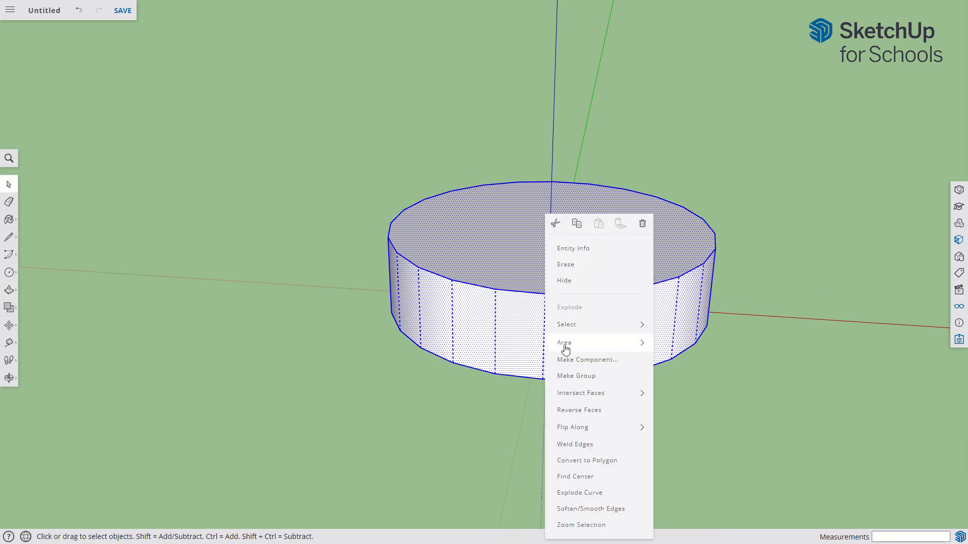
left_click(576, 376)
Draw a circle with a radius of about 5/8" centred on the base cylinder's top face.
scroll(548, 238, "down", 3)
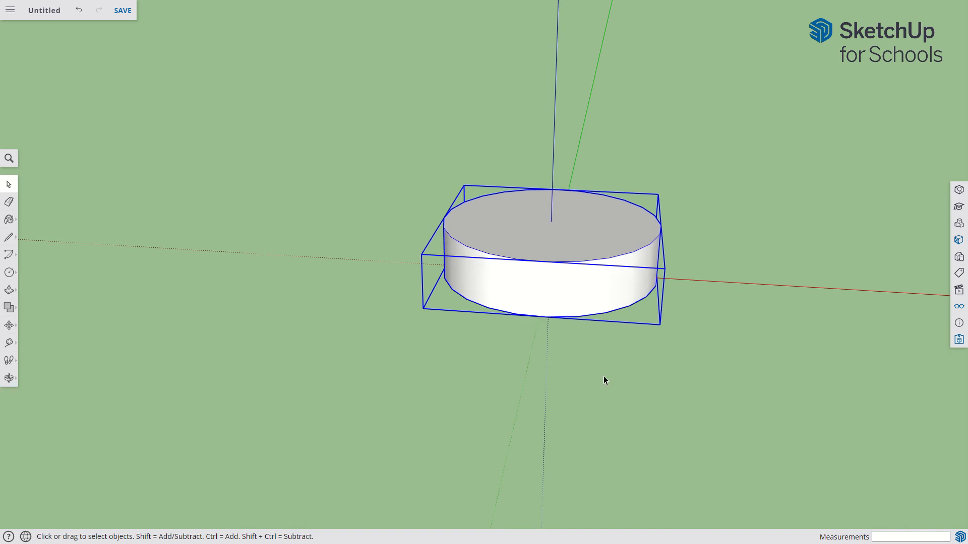
scroll(575, 267, "down", 2)
scroll(602, 168, "up", 3)
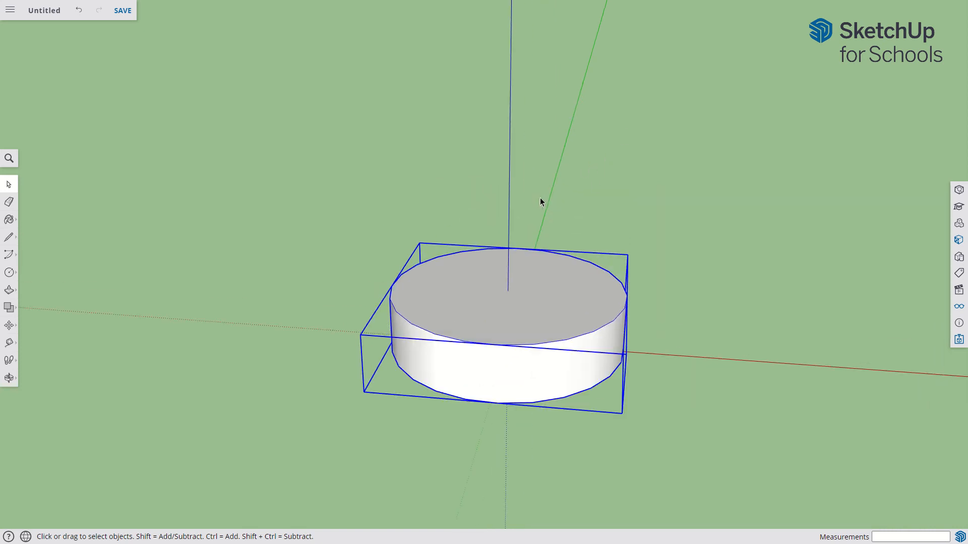
key("c")
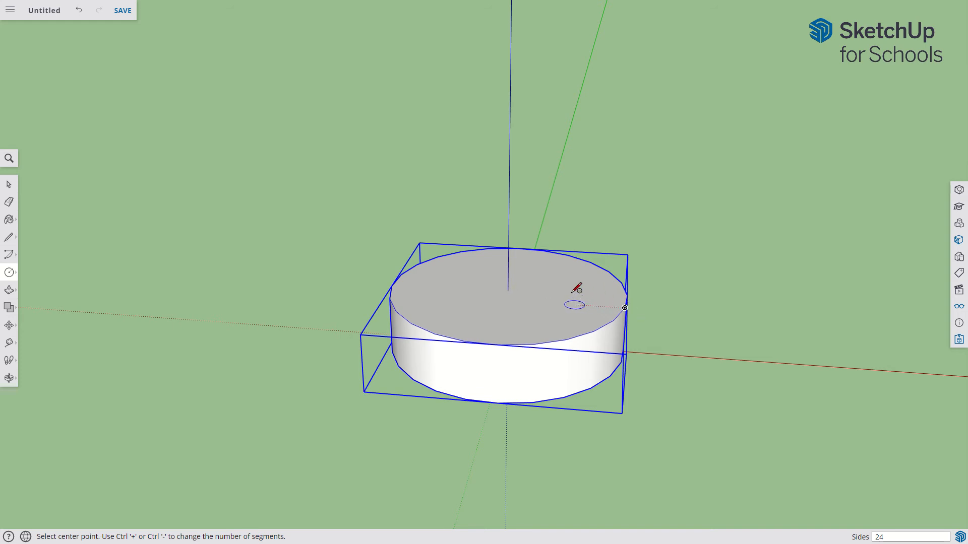
left_click(508, 291)
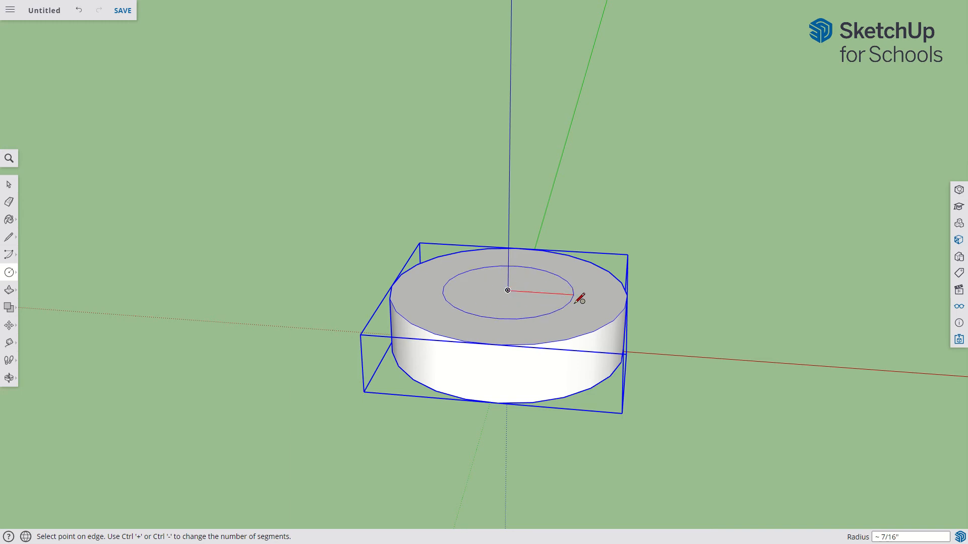
left_click(609, 305)
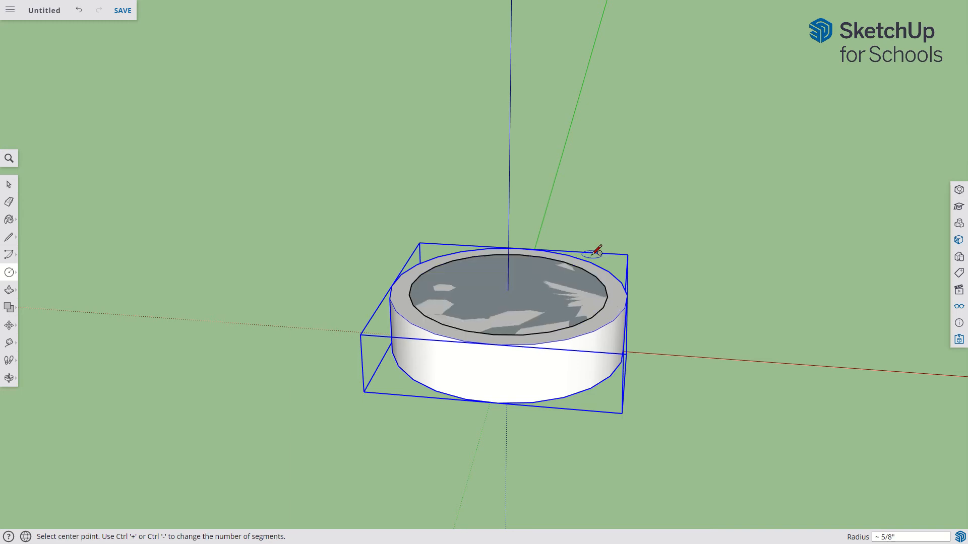
Extrude the smaller circle upward into a thin disc and make the disc a separate group.
key("p")
left_click_drag(560, 297, 562, 277)
key("space")
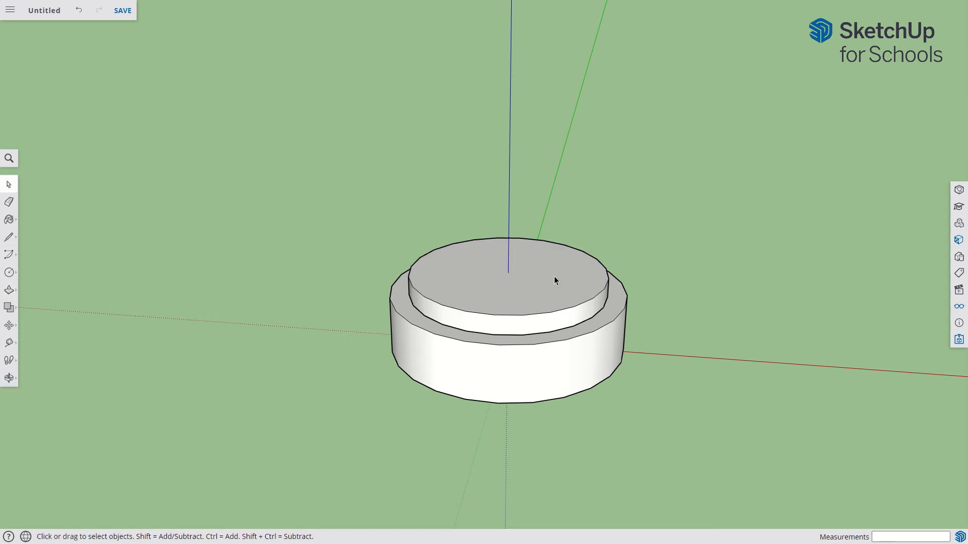
triple_click(553, 278)
right_click(553, 277)
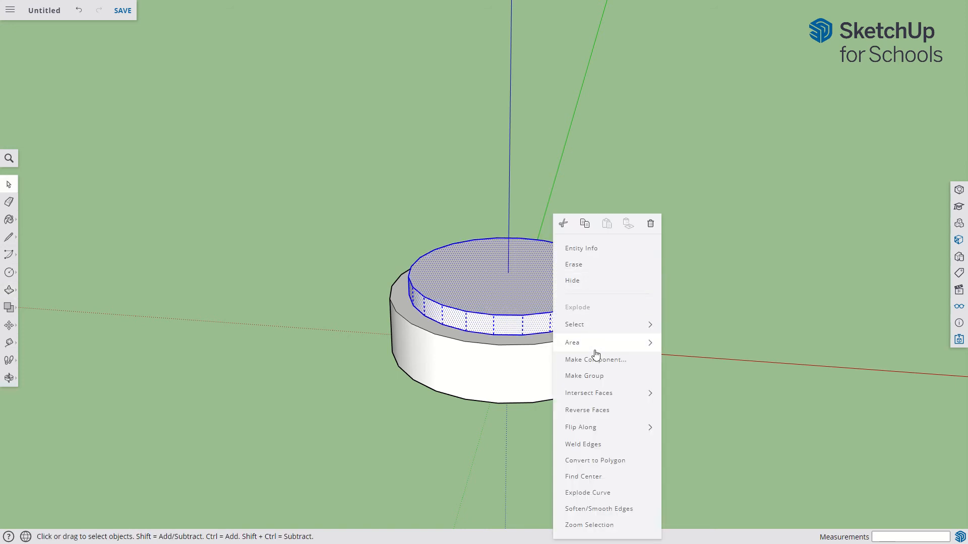
left_click(593, 373)
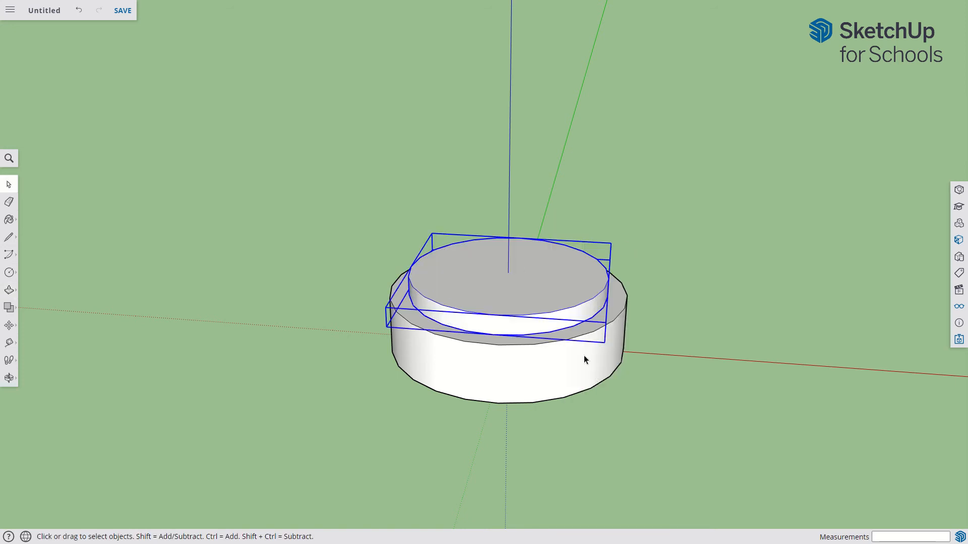
Draw a circle with a radius of about 3/4" centred on the thin disc's top face.
middle_click_drag(529, 362, 547, 322)
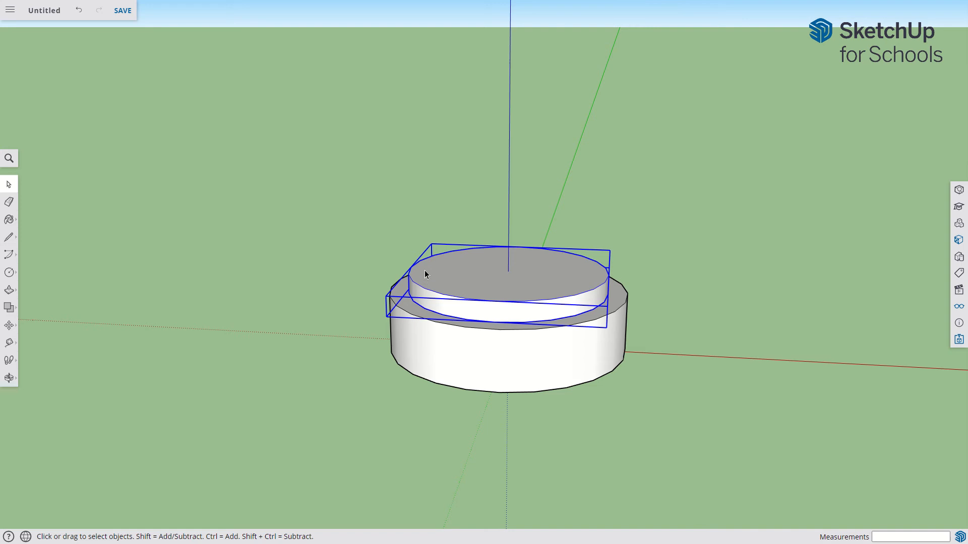
key("c")
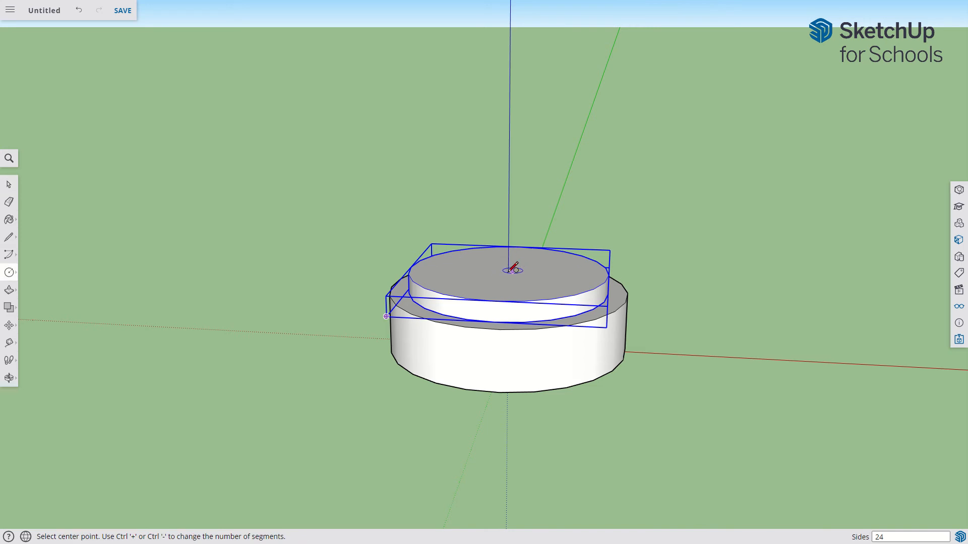
scroll(512, 271, "up", 3)
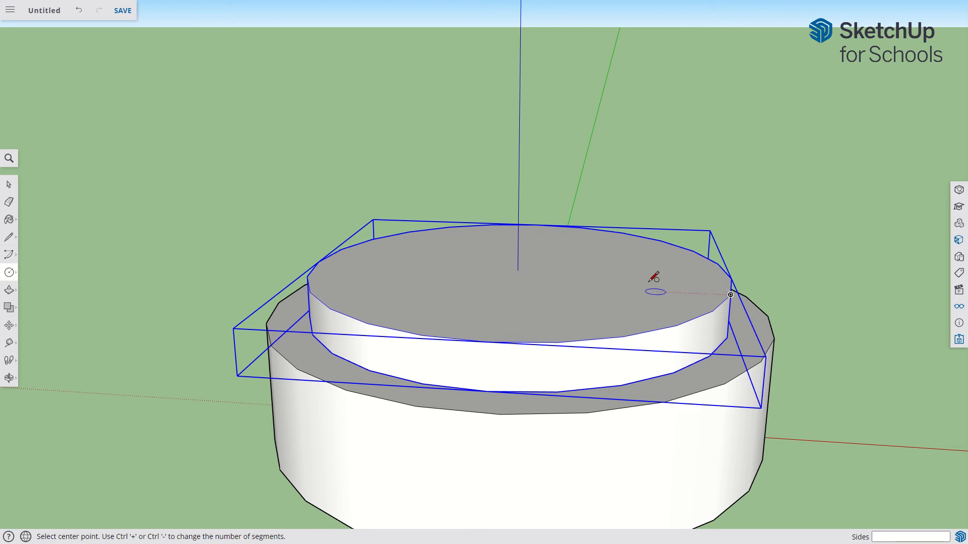
left_click(518, 270)
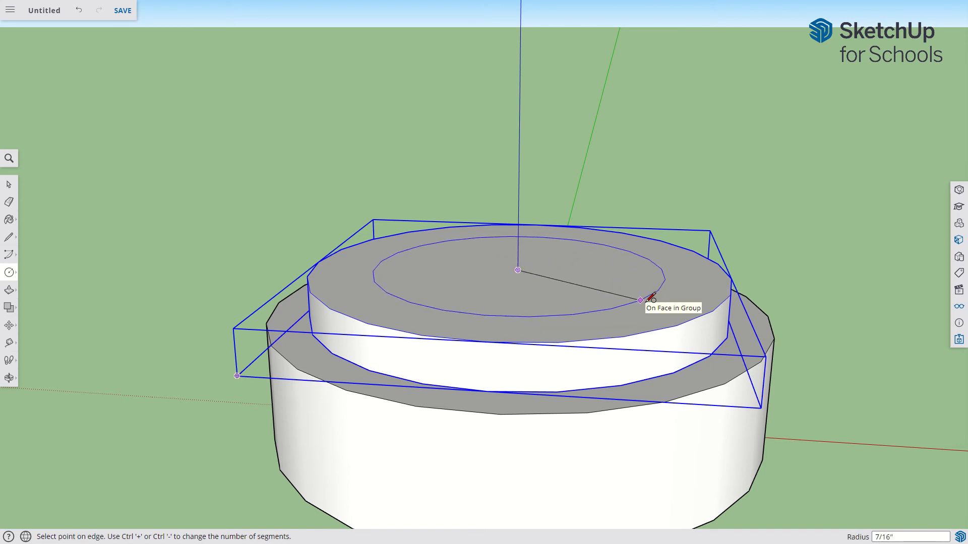
left_click(776, 335)
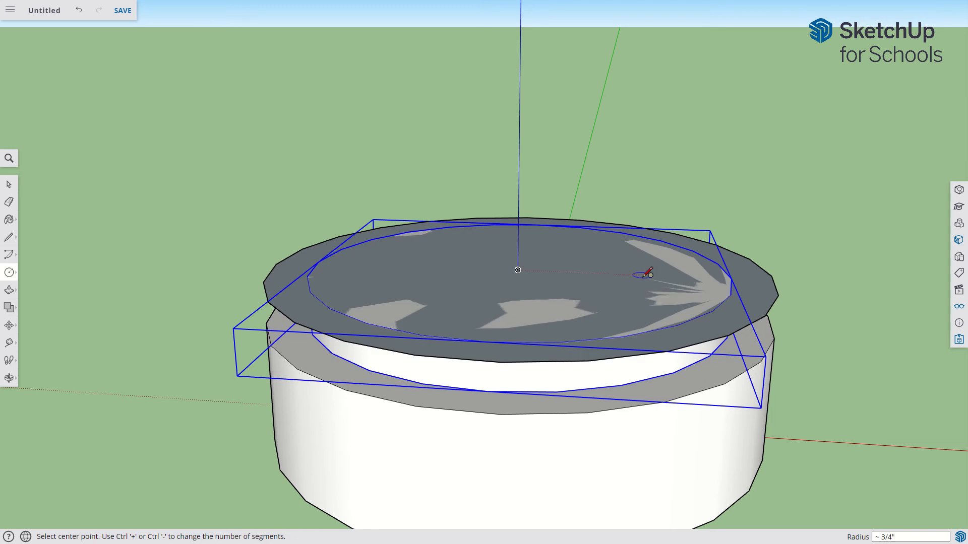
key("space")
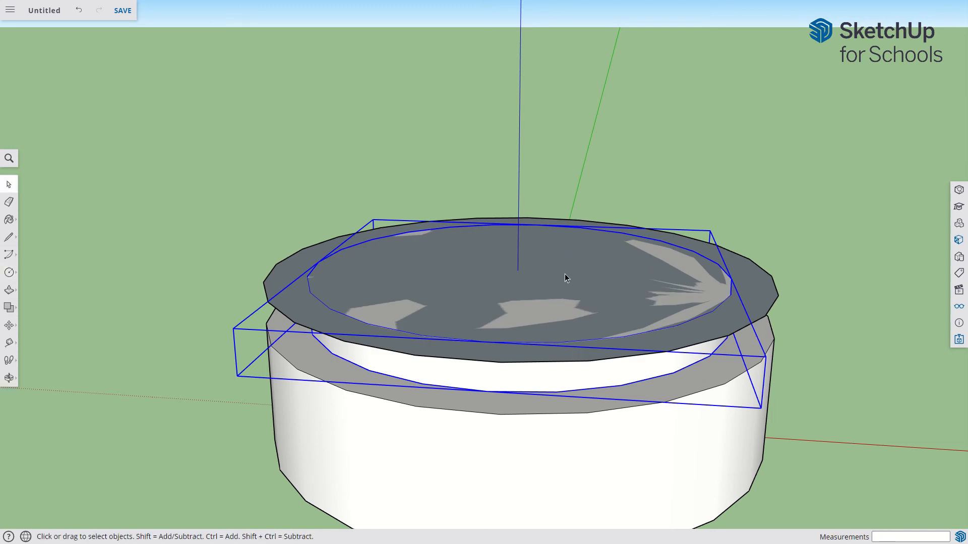
Extrude the new circle upward 1/4" to form a second wide disc.
key("p")
left_click_drag(548, 281, 541, 215)
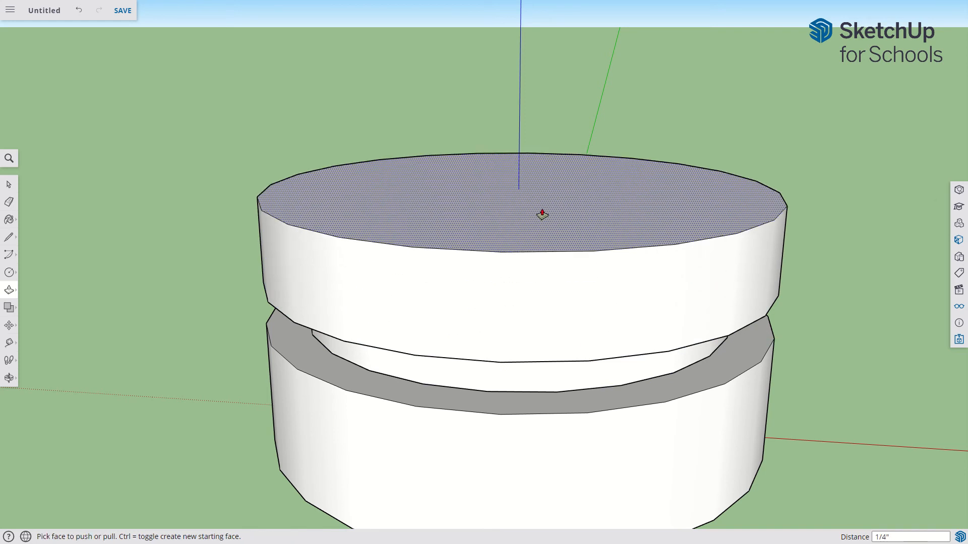
scroll(542, 215, "down", 3)
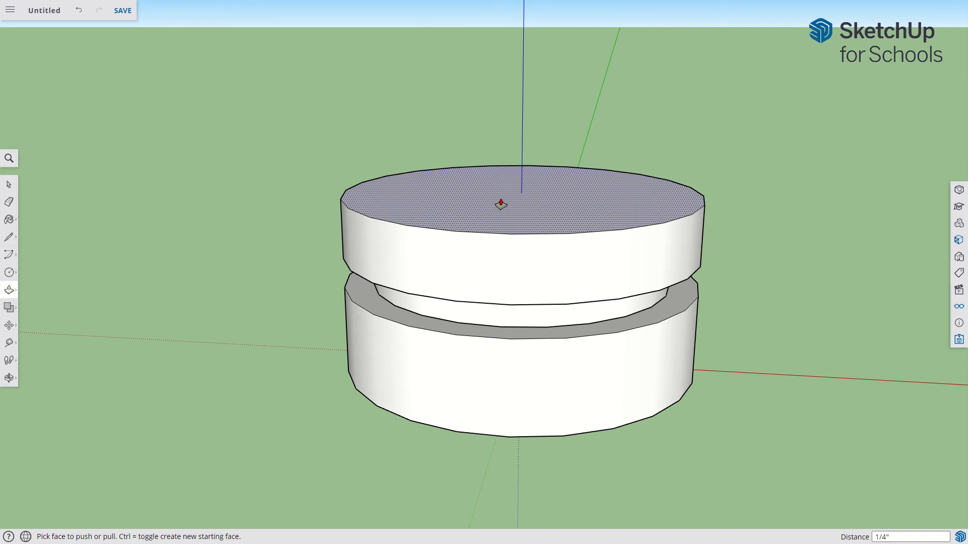
key("space")
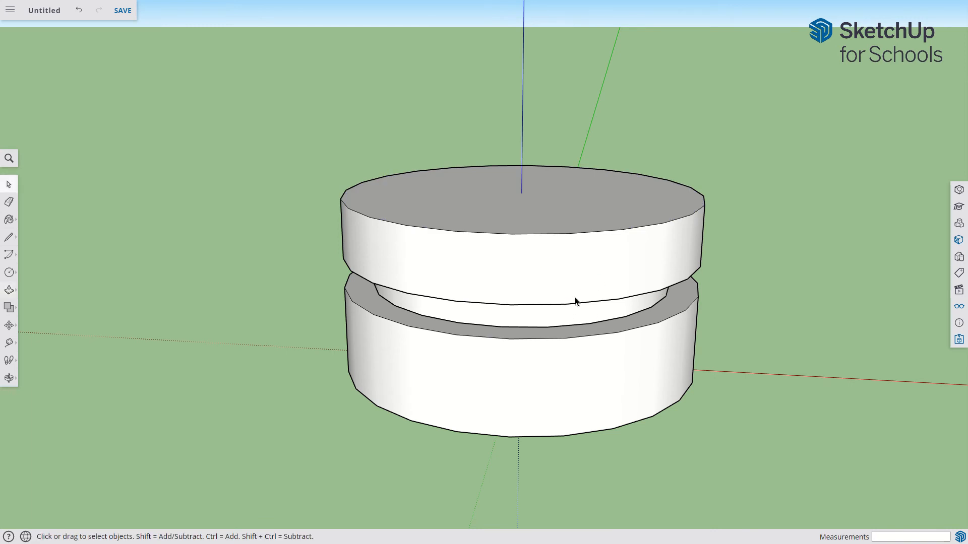
Select all the connected geometry of the upper wide disc and make it a separate group.
triple_click(527, 214)
right_click(527, 213)
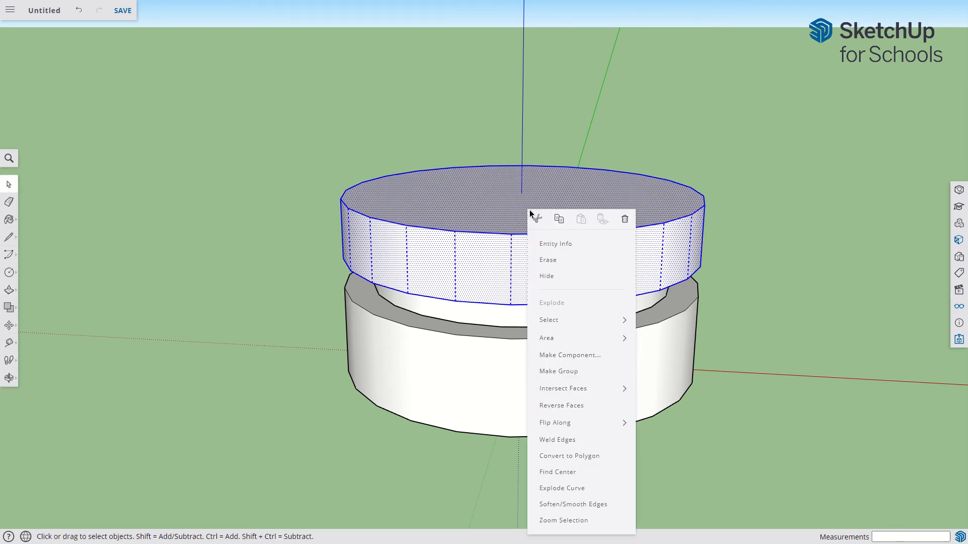
left_click(574, 373)
scroll(509, 304, "down", 3)
scroll(558, 205, "up", 2)
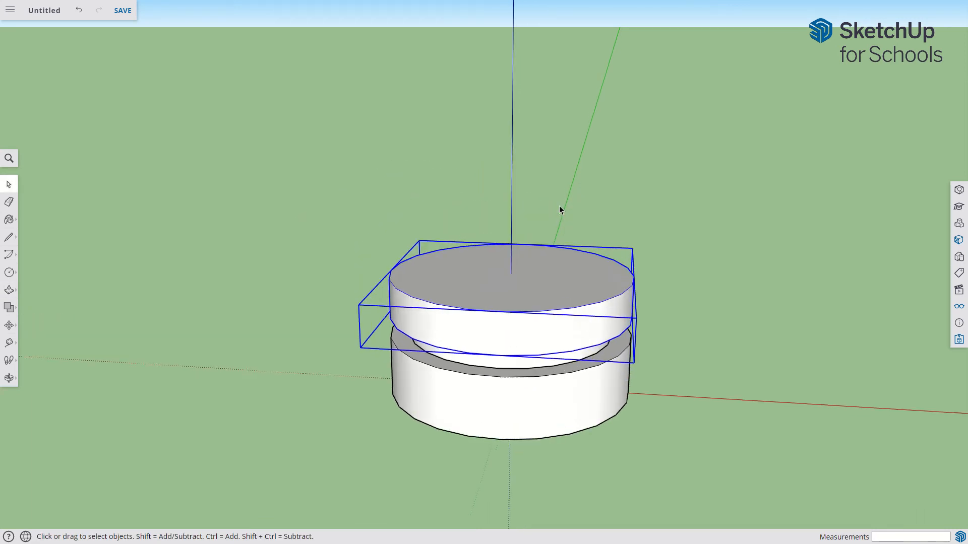
scroll(512, 229, "down", 1)
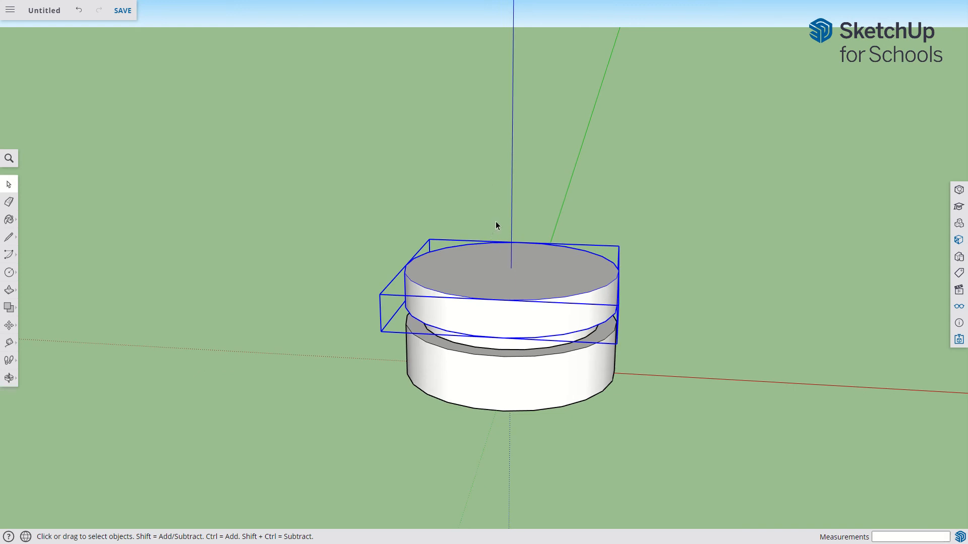
left_click(478, 199)
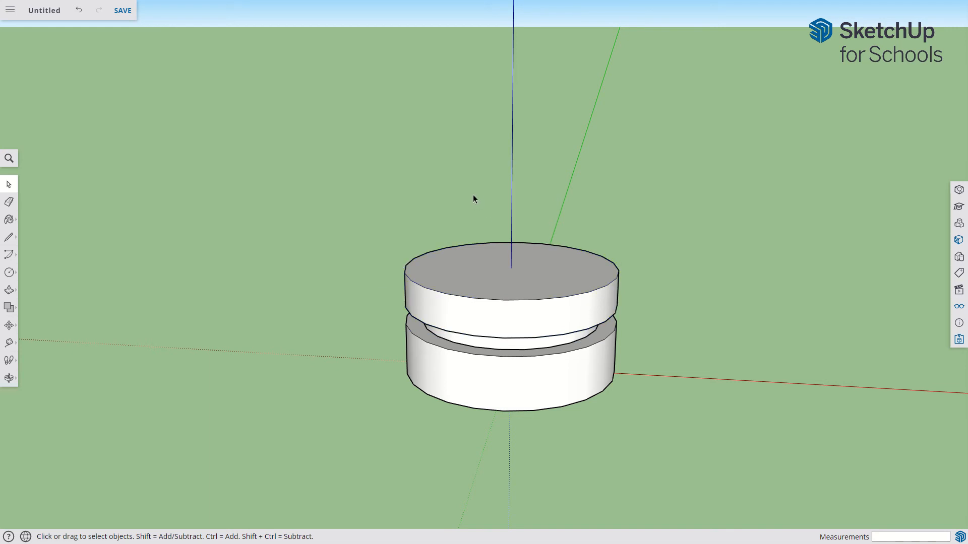
Draw a circle centred on the upper wide disc's top face and reaching out to the disc's edge.
key("c")
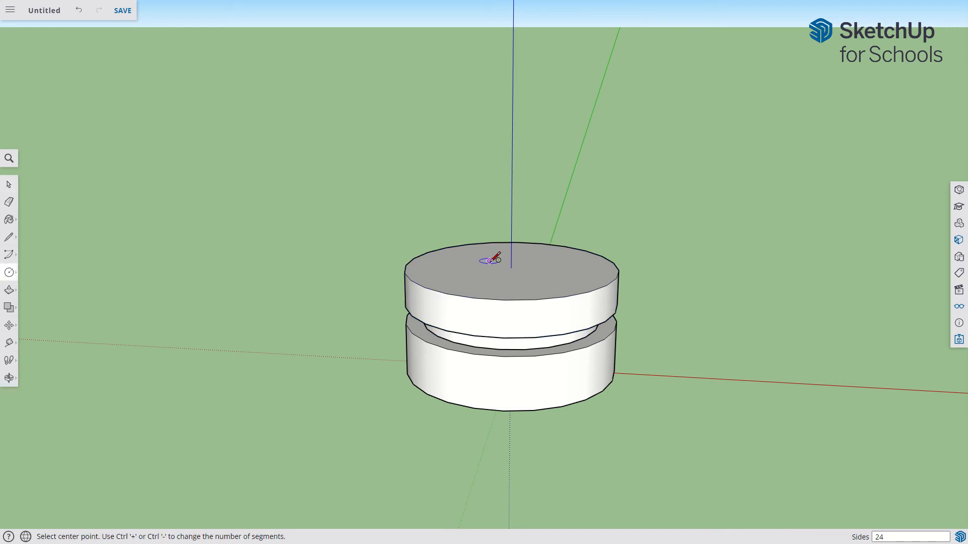
scroll(512, 266, "up", 3)
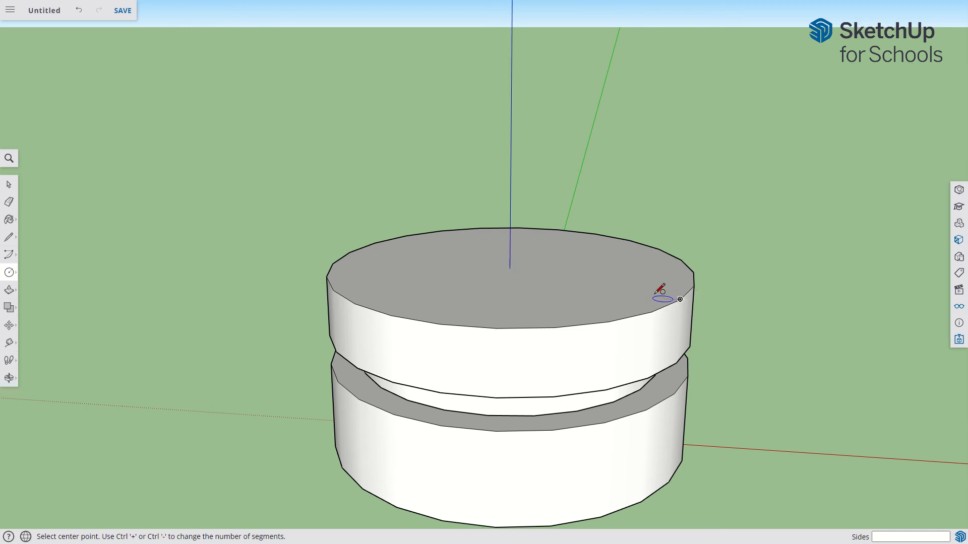
left_click(509, 268)
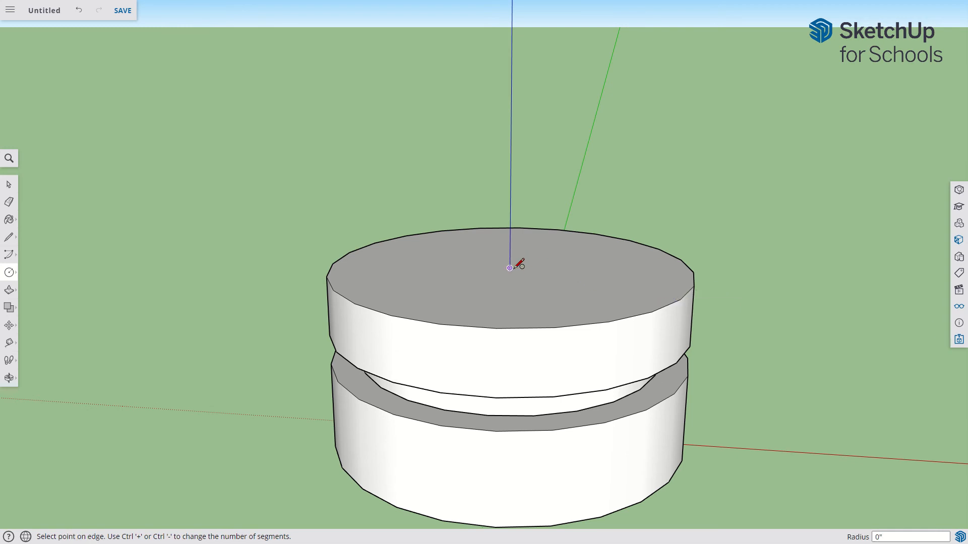
left_click(681, 294)
key("space")
scroll(539, 327, "down", 3)
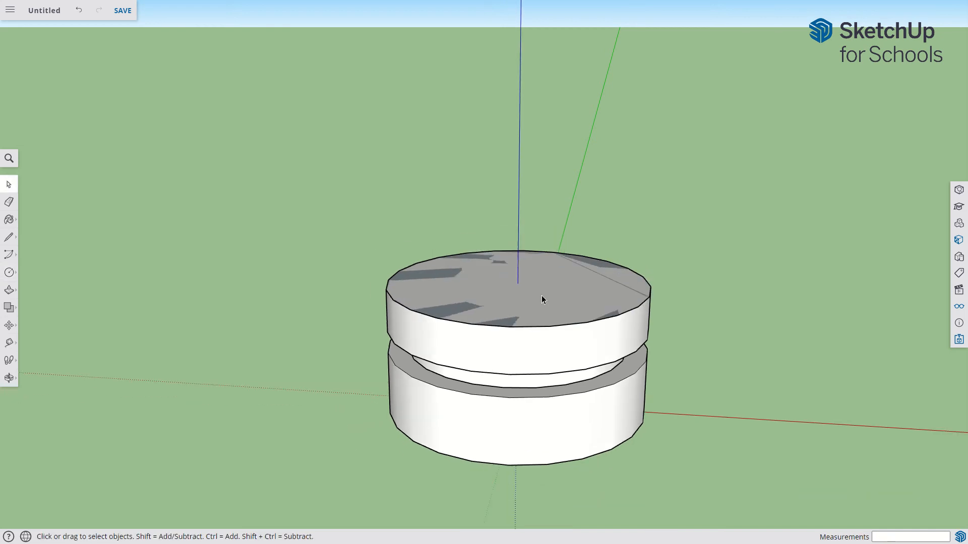
Extrude the circle upward about 1 3/8" to form a tall cylinder for the body.
key("p")
left_click(540, 301)
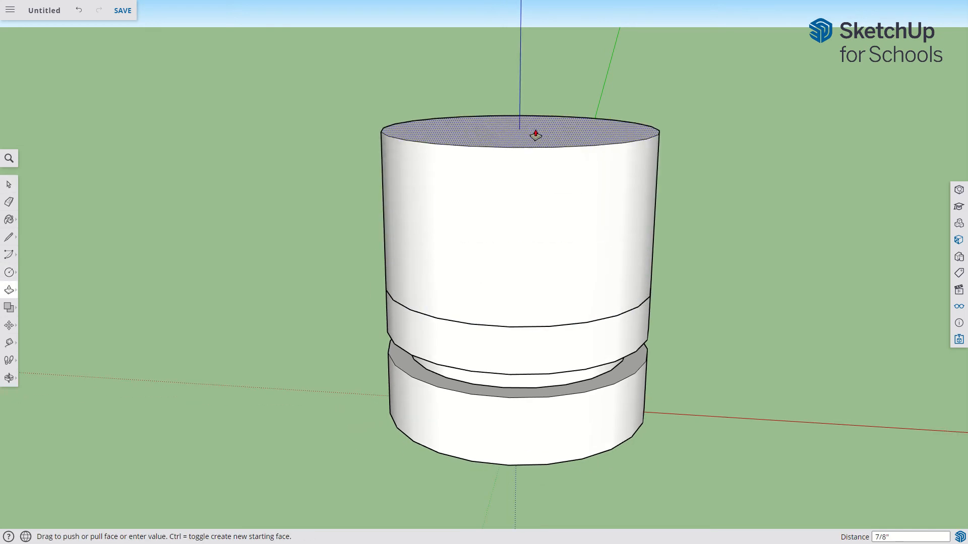
scroll(524, 142, "down", 2)
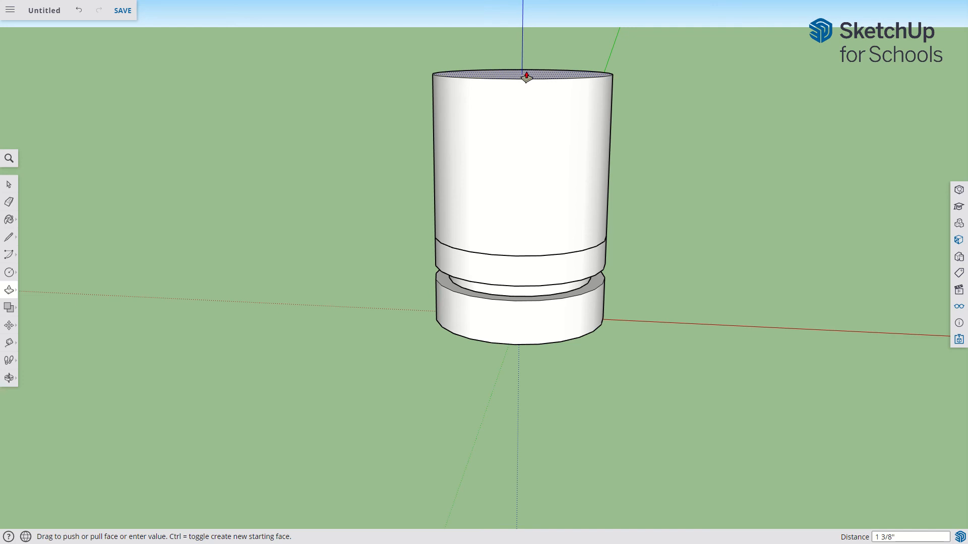
left_click(527, 63)
key("space")
middle_click_drag(560, 160, 574, 276)
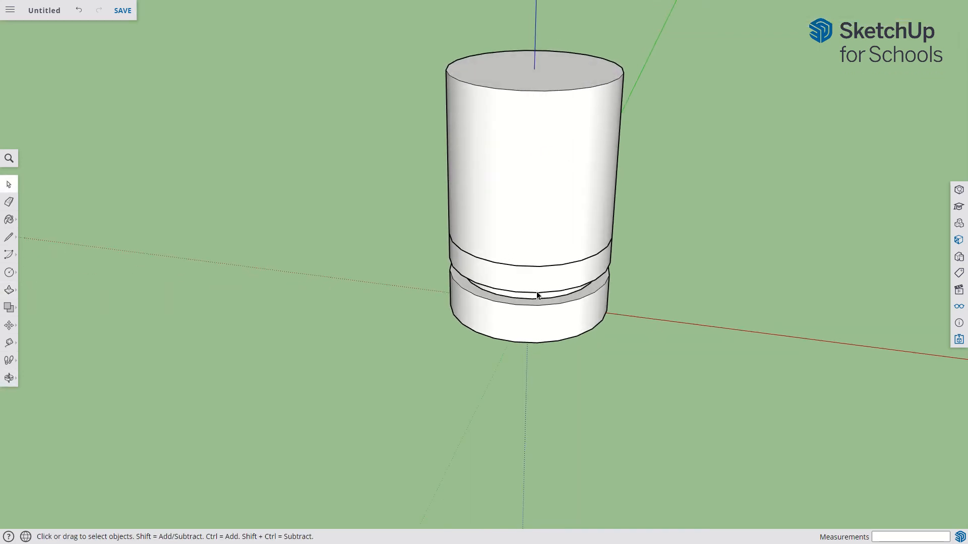
middle_click_drag(545, 327, 550, 171)
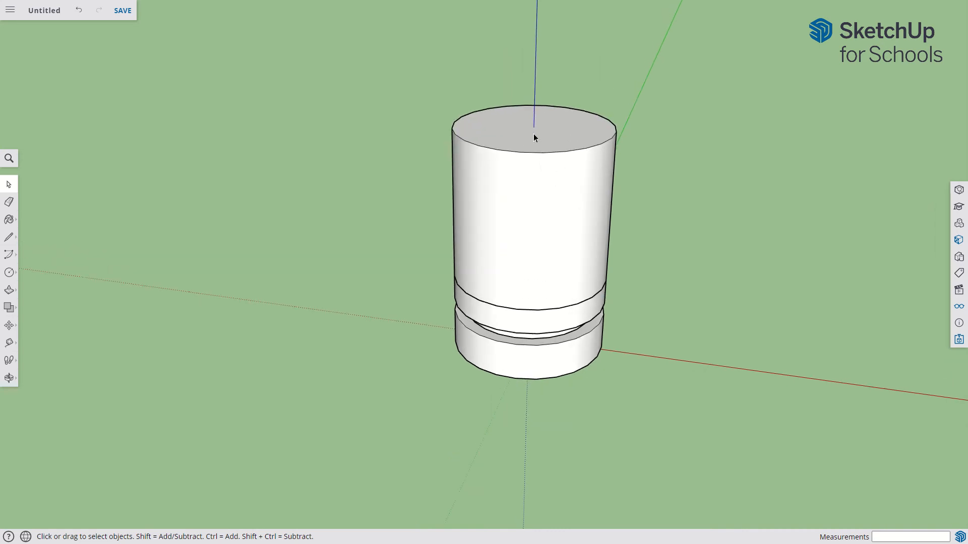
Select only the circular edge around the tall cylinder's top face and start the Scale tool on it.
left_click(546, 140)
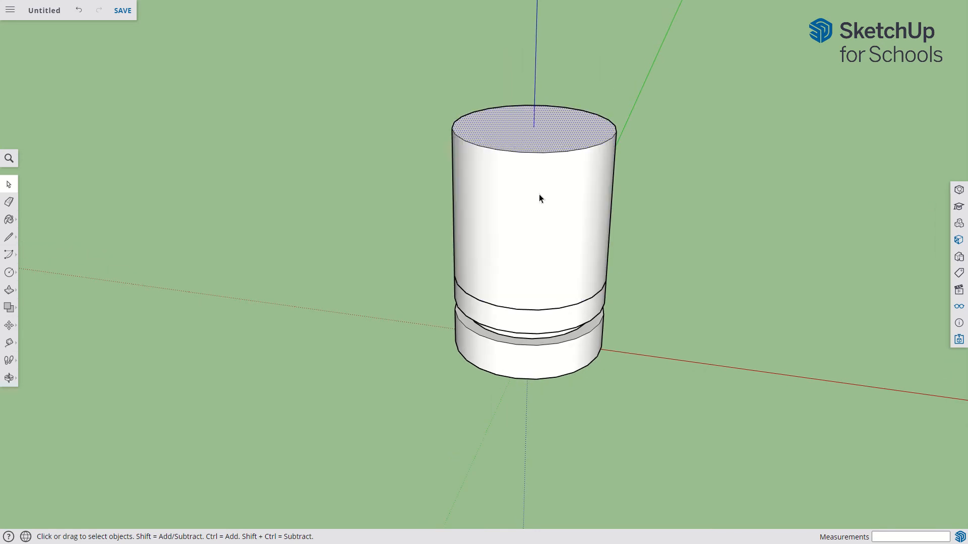
scroll(548, 128, "up", 2)
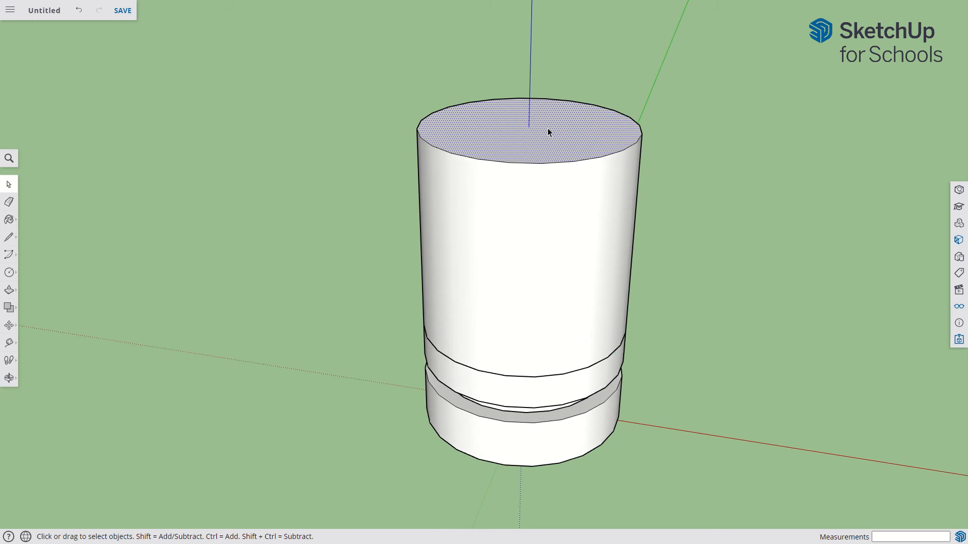
left_click(653, 180)
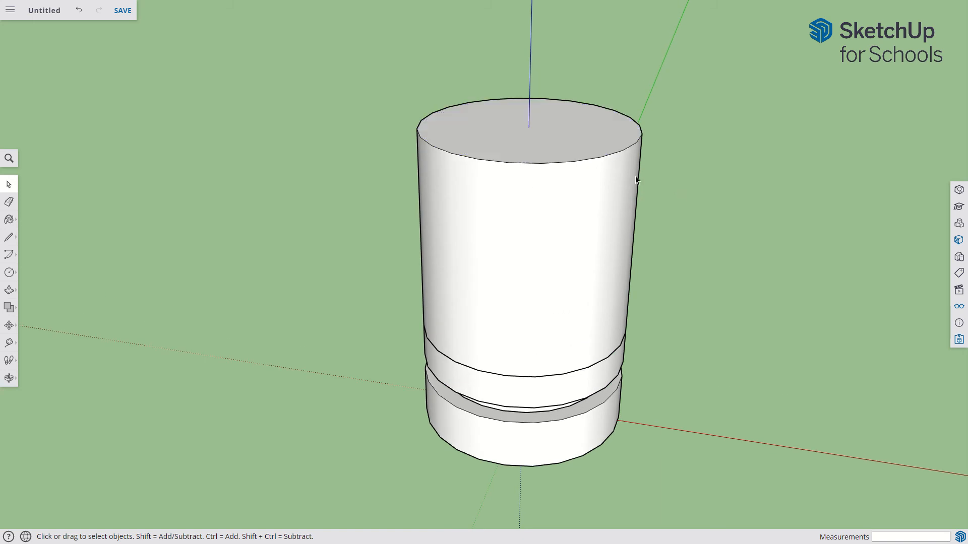
left_click(577, 161)
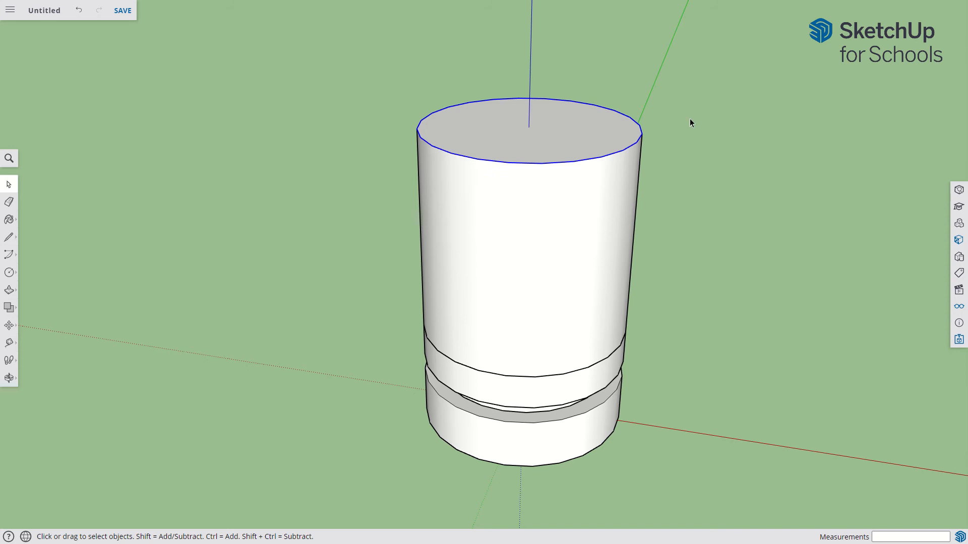
left_click(689, 119)
left_click(600, 159)
key("s")
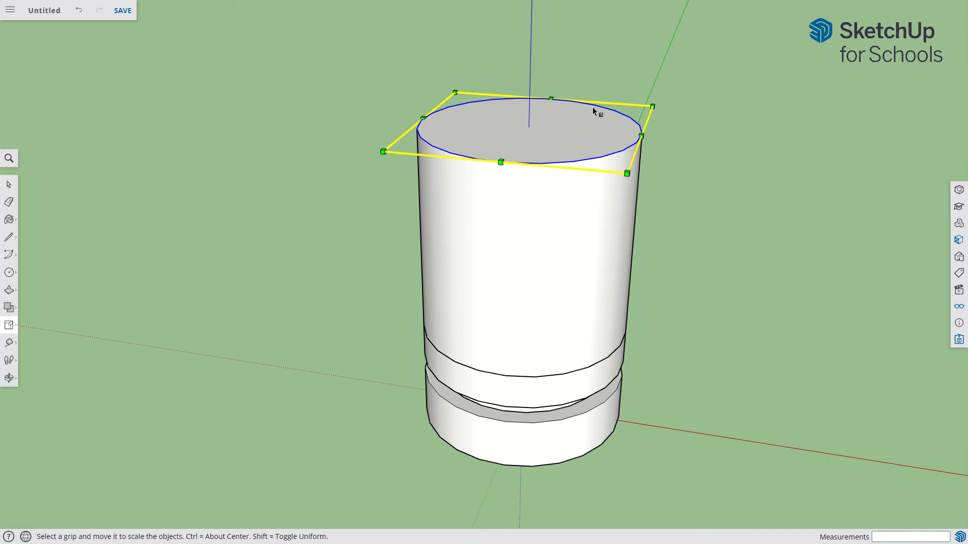
Try scaling the top edge along one horizontal direction and then the other, undoing each attempt.
left_click_drag(642, 136, 595, 144)
key("ctrl+z")
left_click_drag(501, 162, 525, 143)
key("ctrl+z")
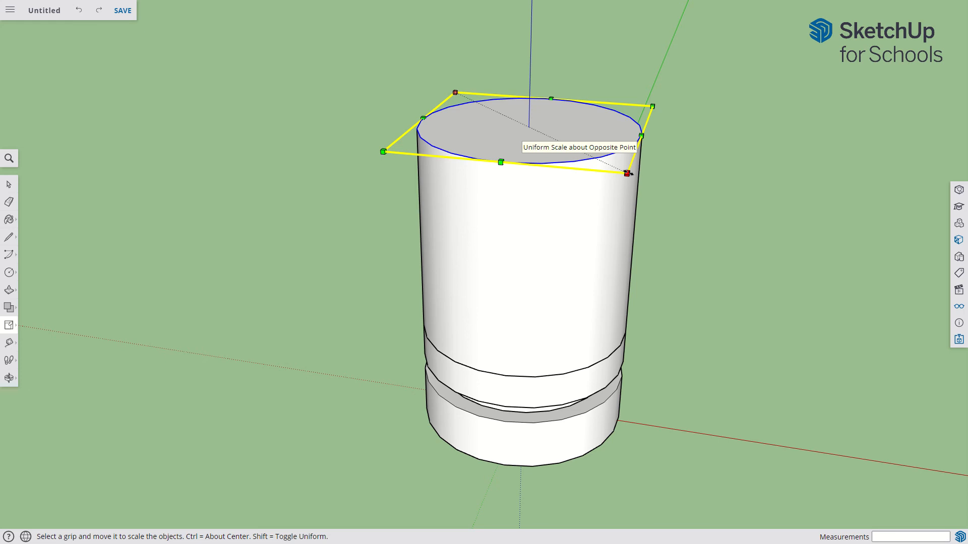
Scale the top edge uniformly about its centre to less than half its width, tapering the body.
left_click_drag(628, 173, 563, 152)
key("space")
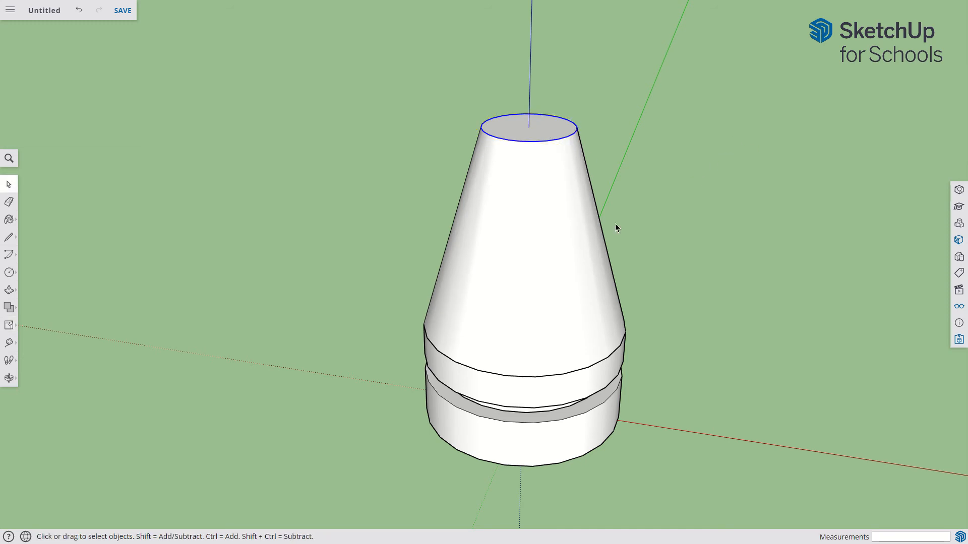
left_click(667, 173)
Select all the connected geometry of the tapered body and make it a separate group.
right_click(557, 238)
mouse_move(598, 394)
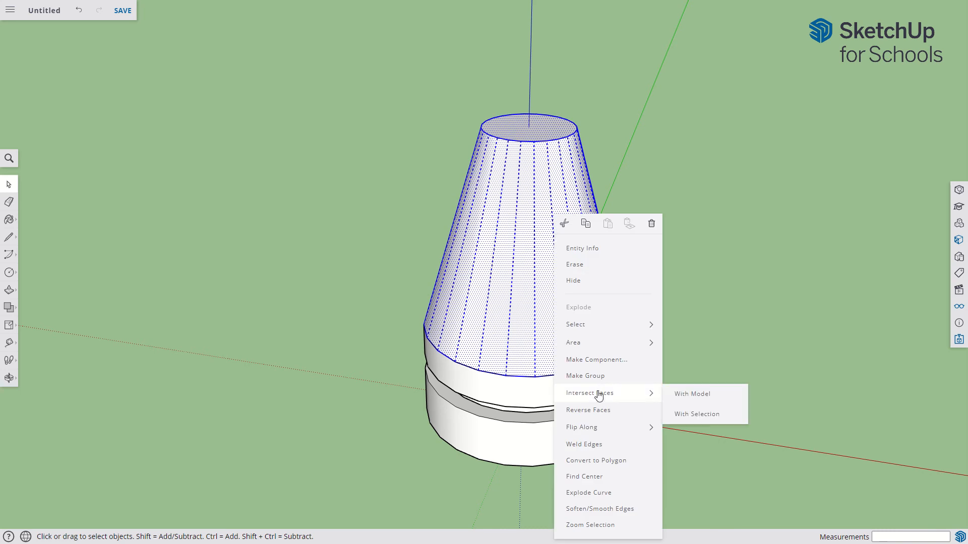
left_click(585, 376)
left_click(634, 195)
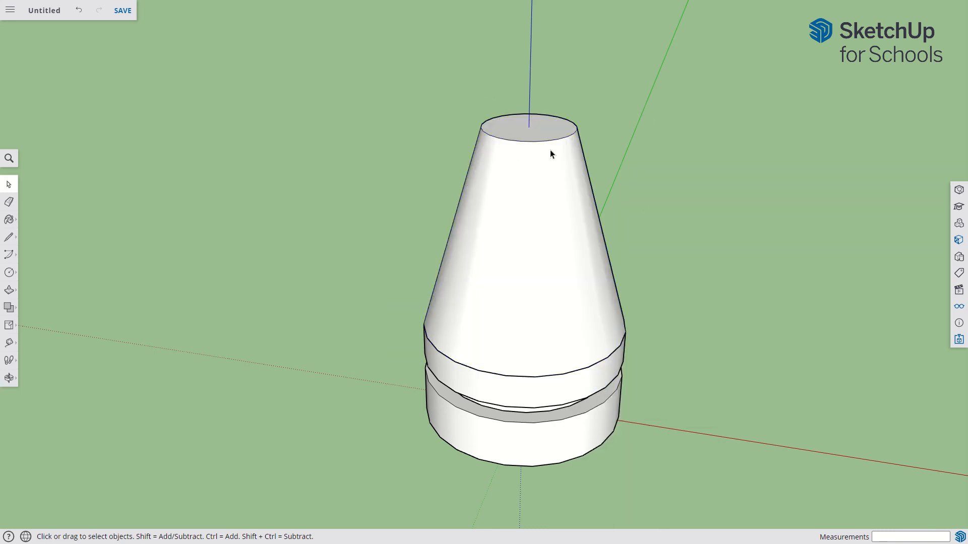
Draw a 1 1/4" by 1 1/4" square centred on the top face of the tapered body.
scroll(551, 154, "up", 2)
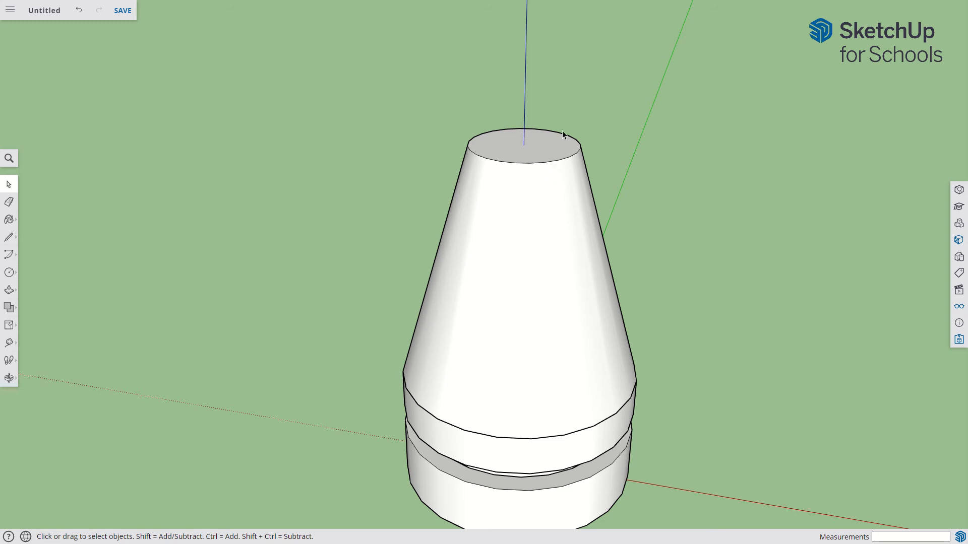
key("r")
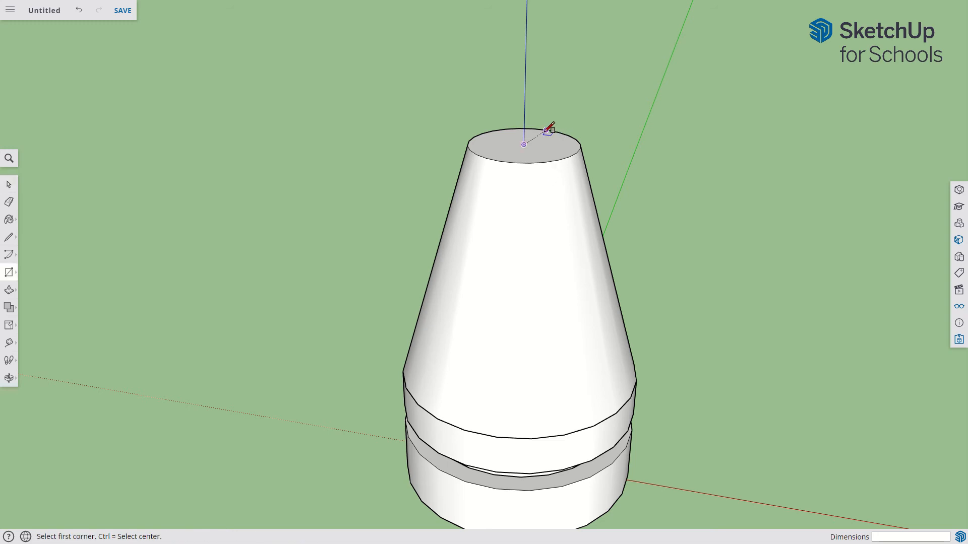
left_click(524, 144)
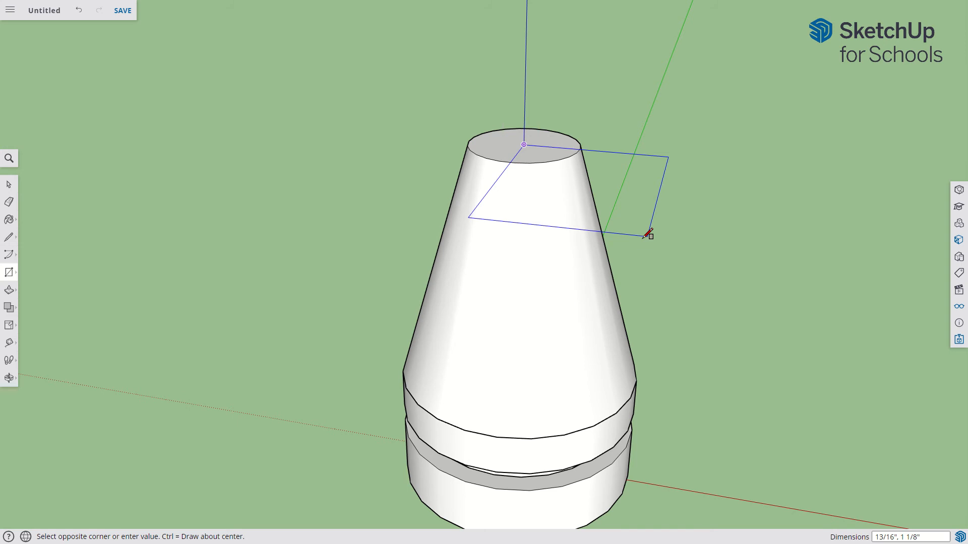
key("ctrl")
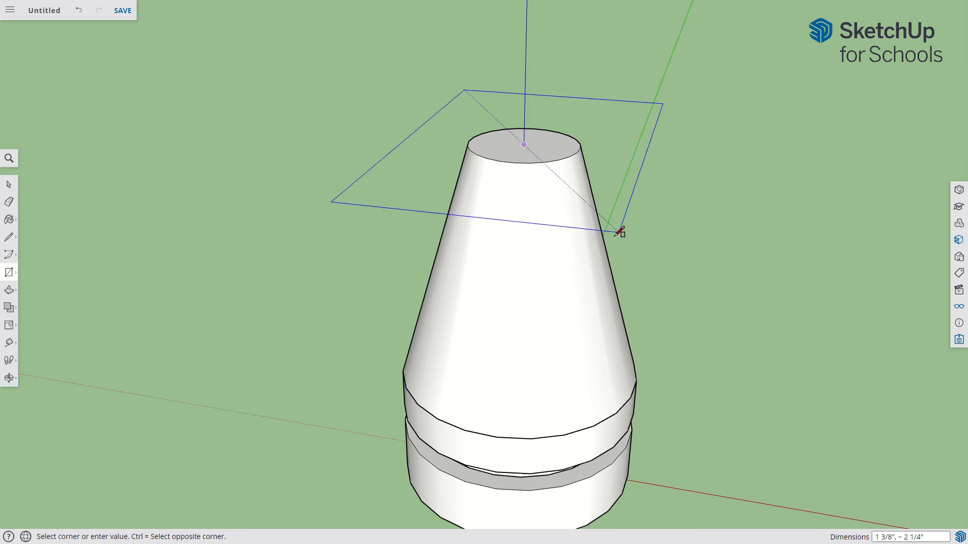
key("ctrl")
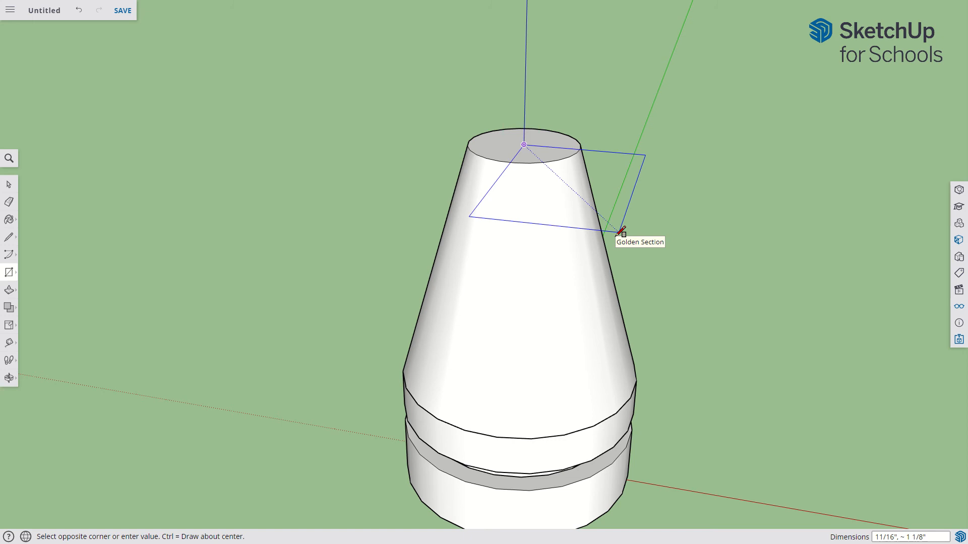
key("ctrl")
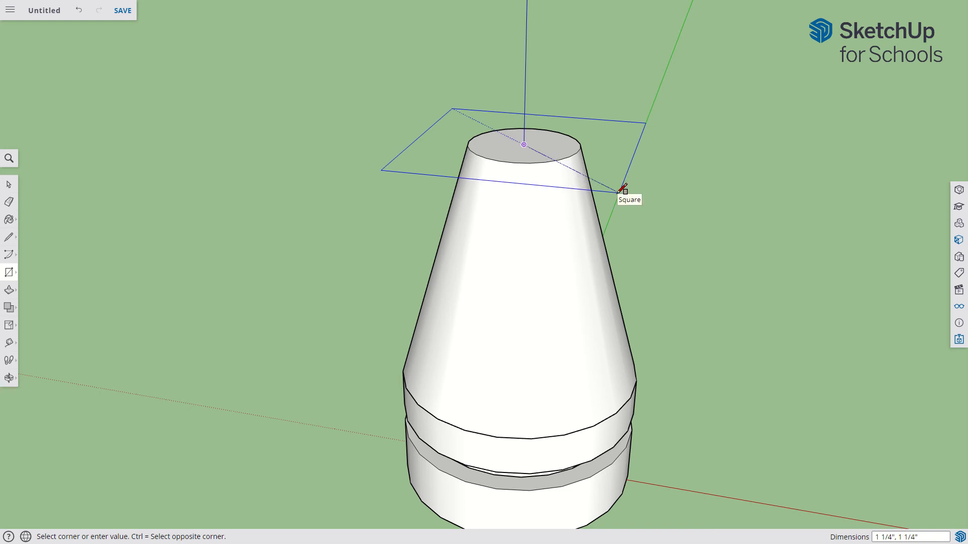
left_click(623, 189)
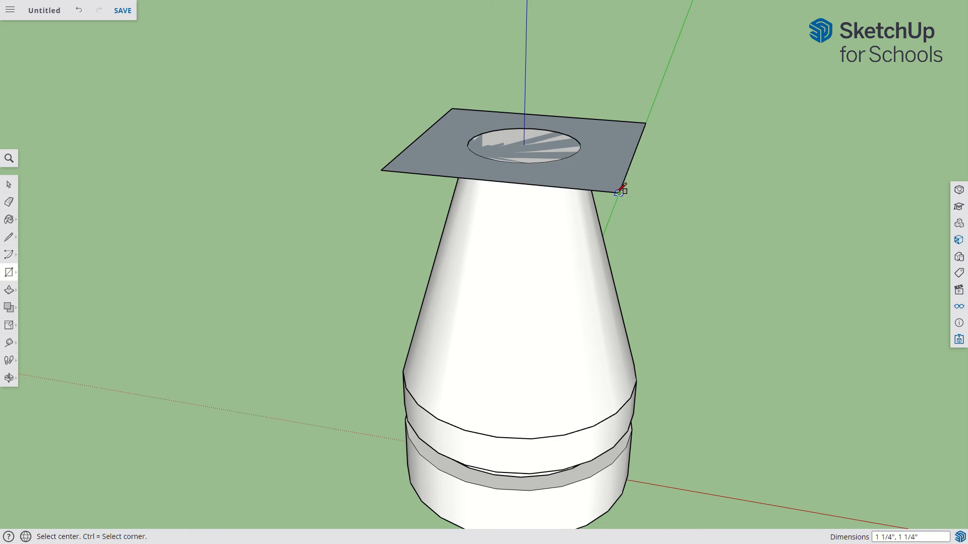
Push/Pull the square upward by about 3/16" to form a flat slab.
key("p")
left_click(599, 178)
left_click(600, 139)
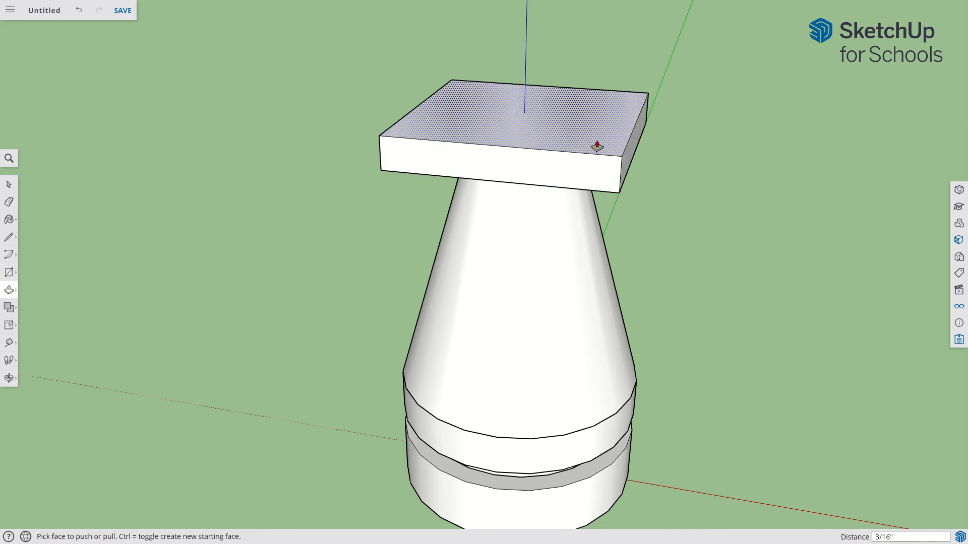
Select all the connected geometry of the square slab, make it a group, and clear the selection.
key("space")
triple_click(585, 144)
right_click(586, 144)
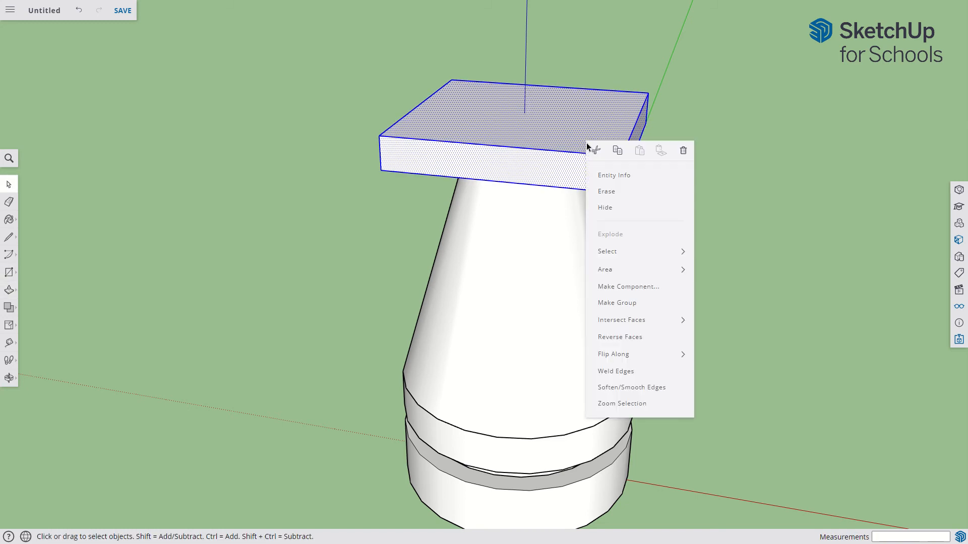
left_click(619, 304)
left_click(675, 270)
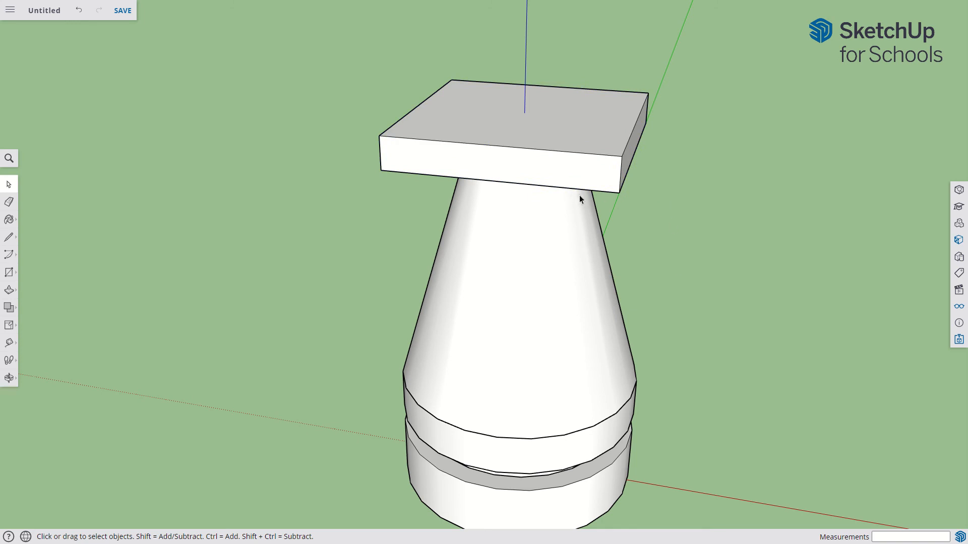
Draw a circle with a radius of about 3/8" centred on the slab's top face.
middle_click_drag(583, 195, 620, 234)
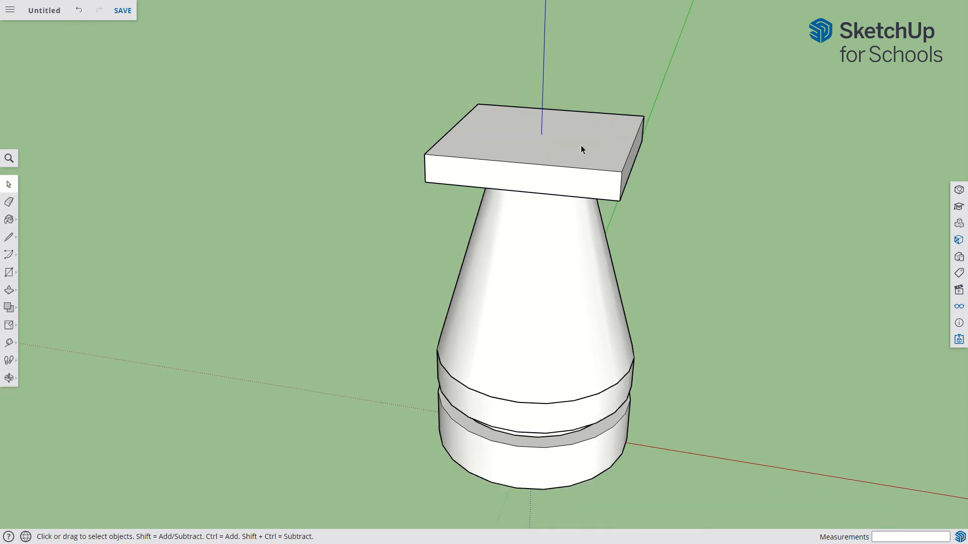
scroll(540, 133, "up", 1)
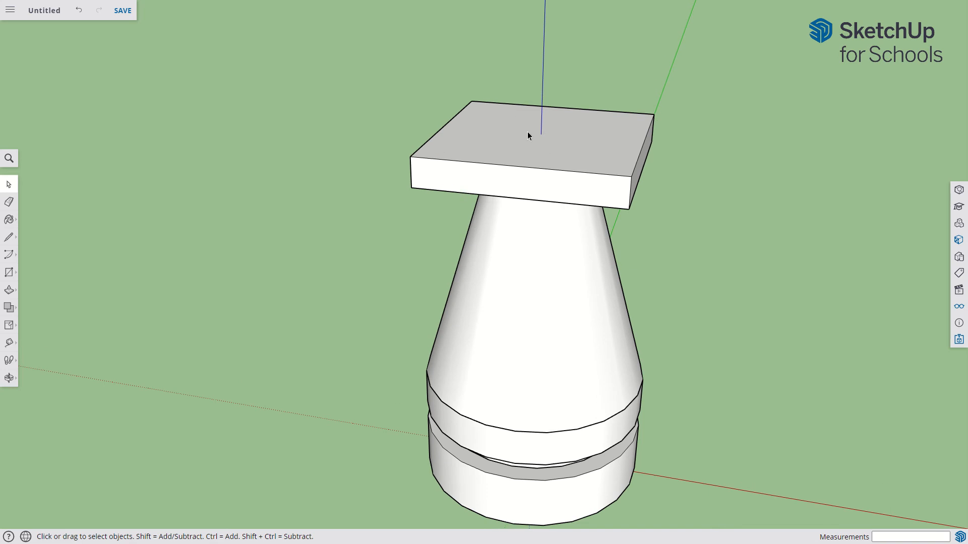
key("c")
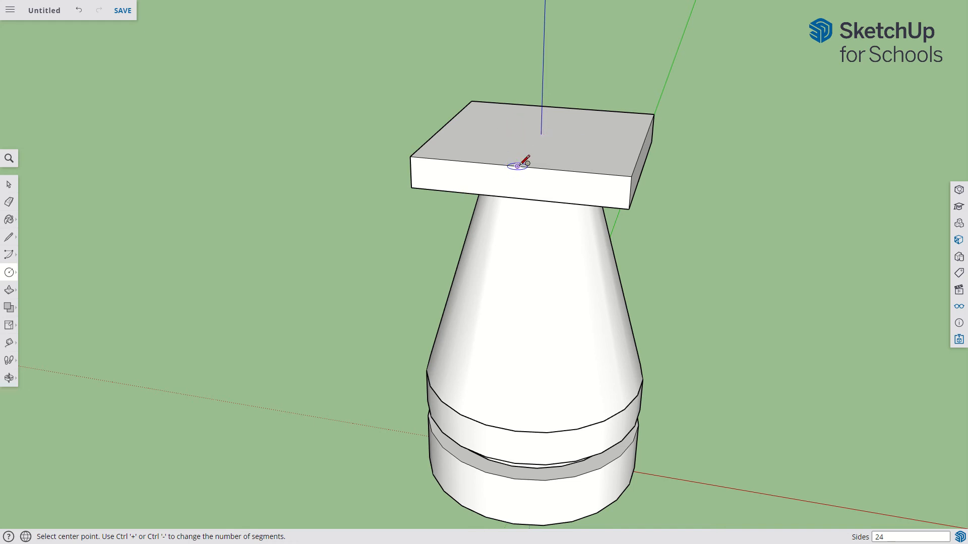
left_click(541, 133)
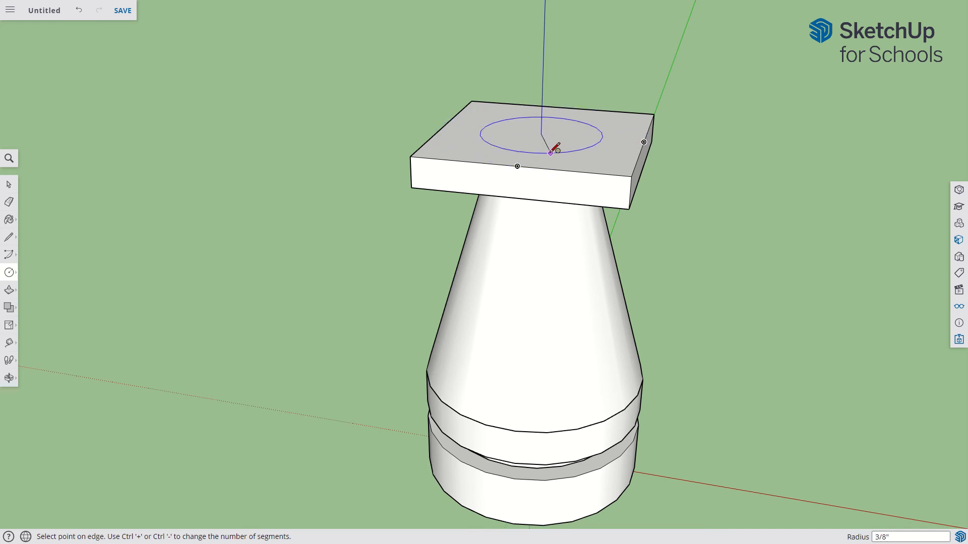
left_click(551, 153)
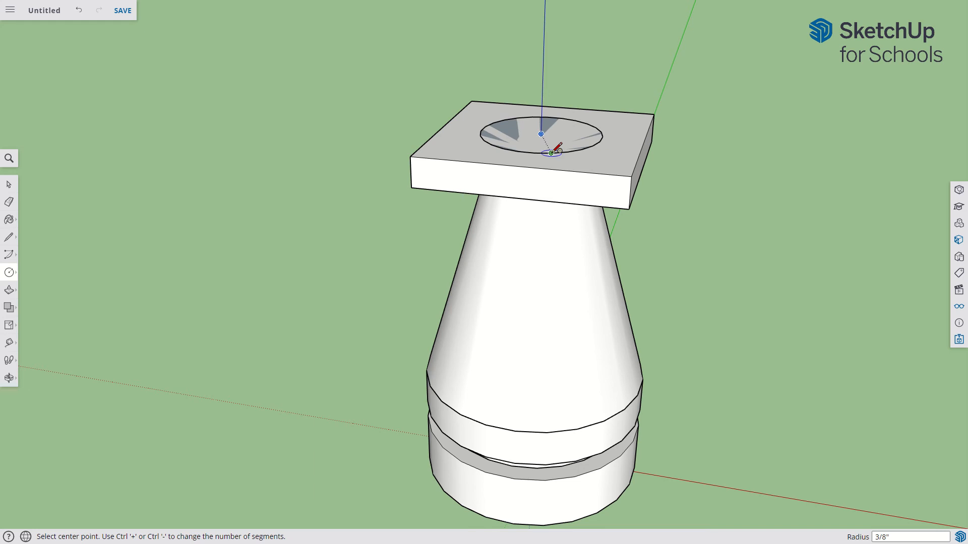
key("space")
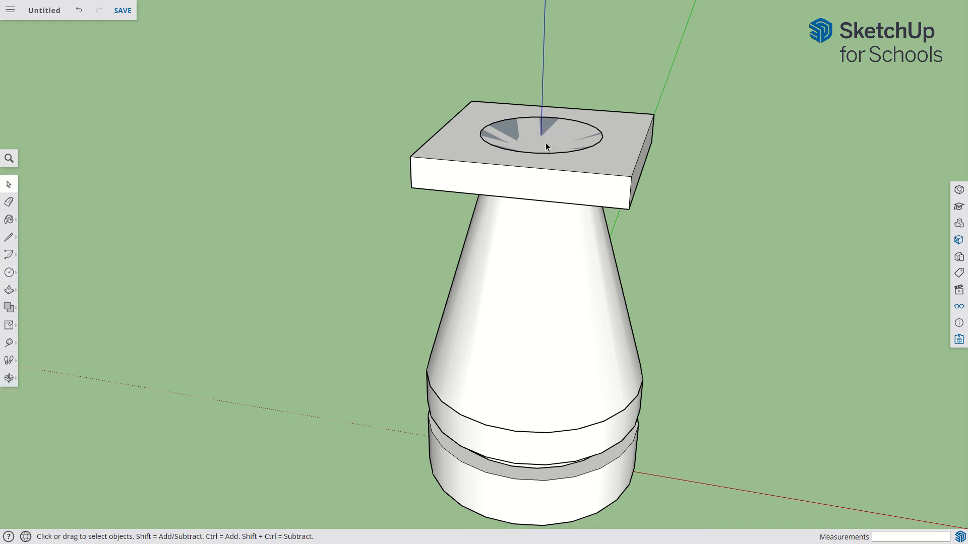
Push/Pull the circle on the slab upward by about 1/8" to form a small disc.
key("p")
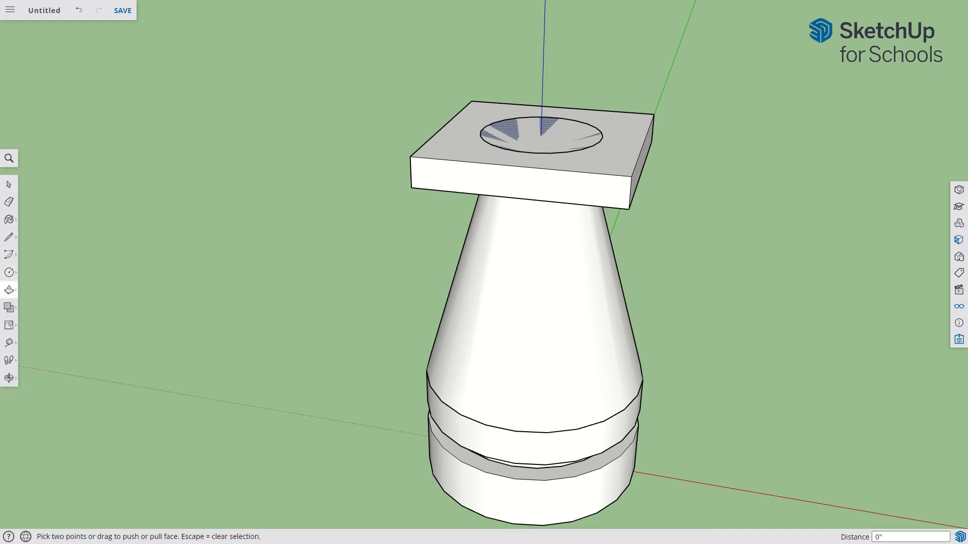
left_click(546, 143)
left_click(549, 122)
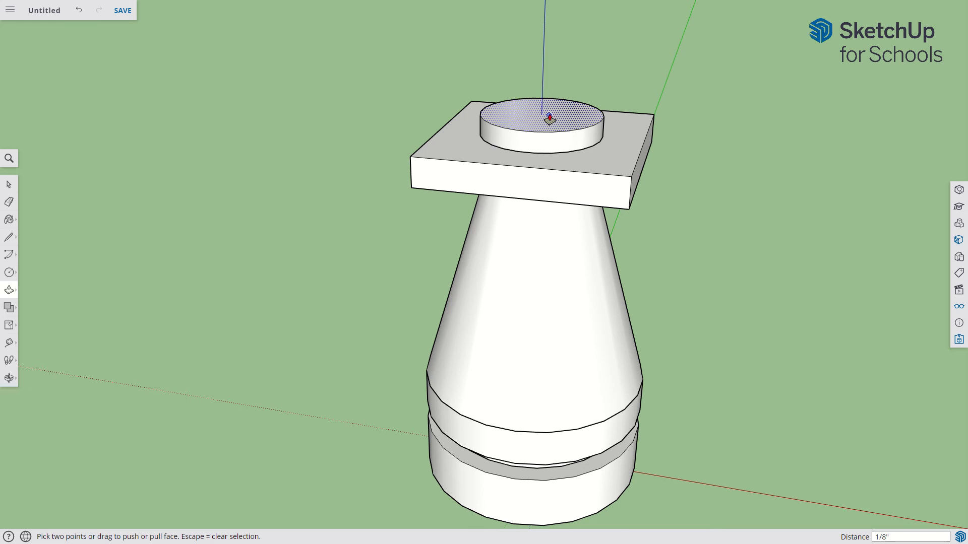
Select all the connected geometry of the small disc, make it a group, and clear the selection.
key("space")
double_click(556, 119)
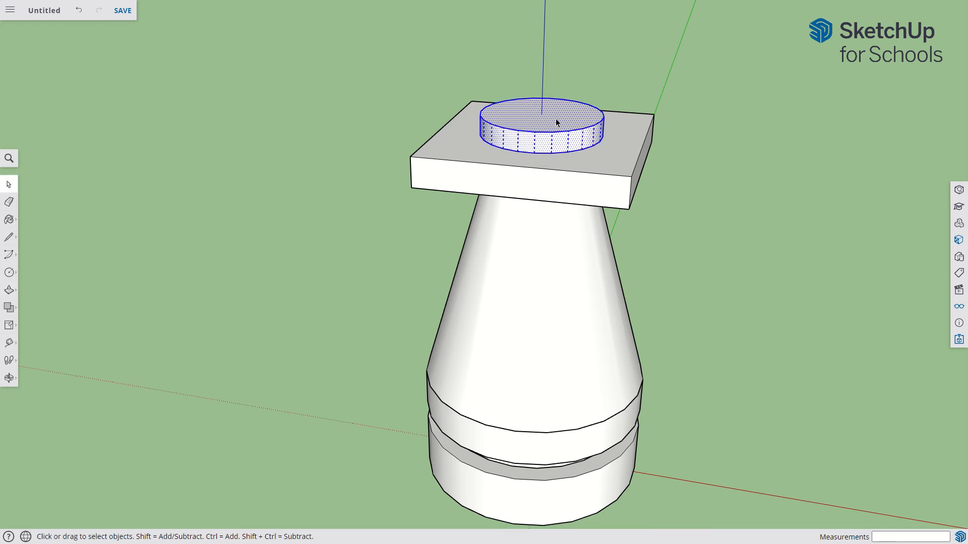
right_click(555, 119)
left_click(611, 288)
scroll(610, 258, "down", 5)
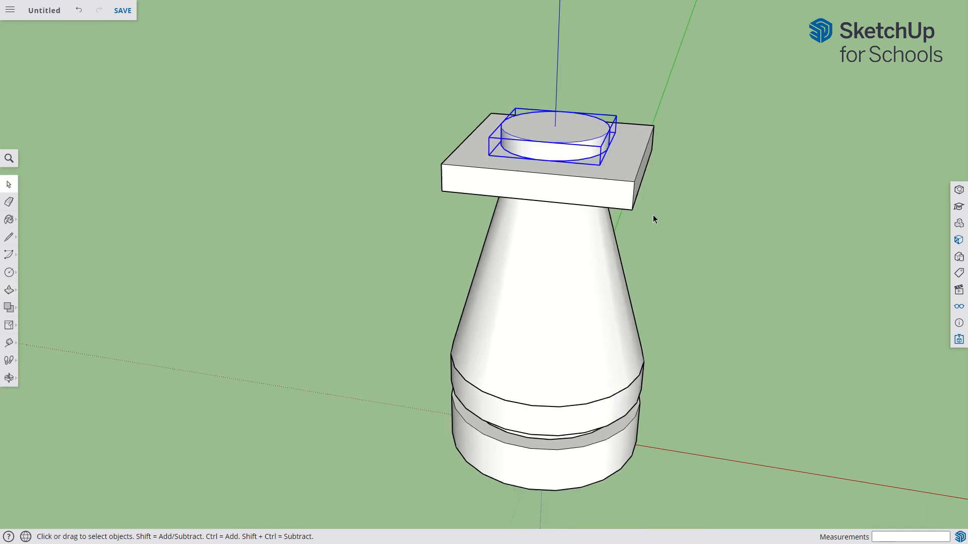
scroll(587, 149, "up", 2)
middle_click_drag(524, 210, 535, 246)
scroll(622, 177, "up", 3)
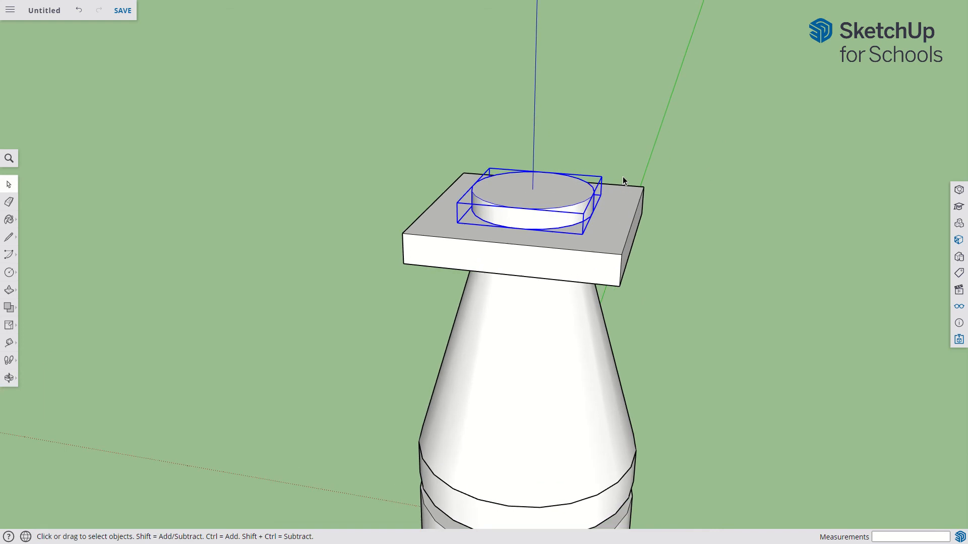
left_click(618, 150)
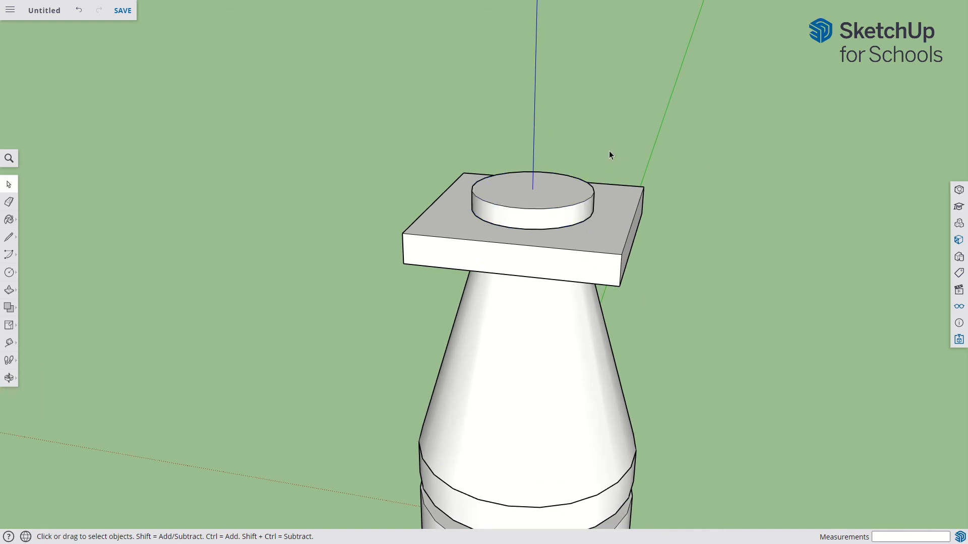
Draw a horizontal circle with a radius of about 5/8" centred on the small disc's top face.
scroll(609, 151, "down", 1)
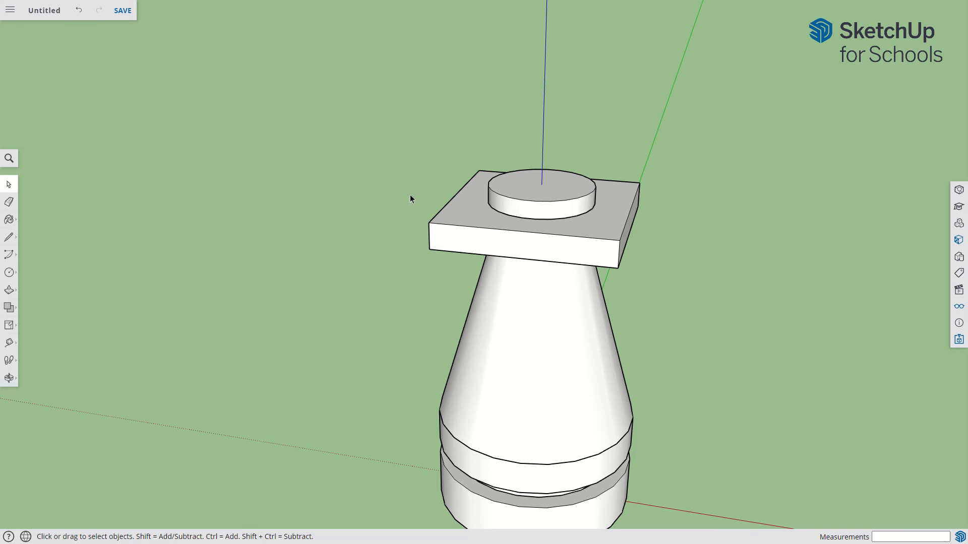
key("c")
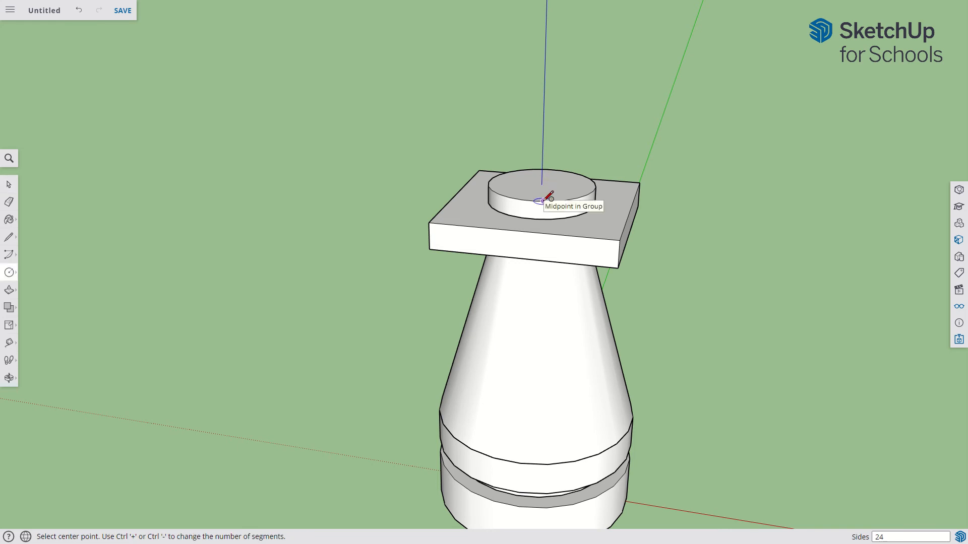
left_click(542, 185)
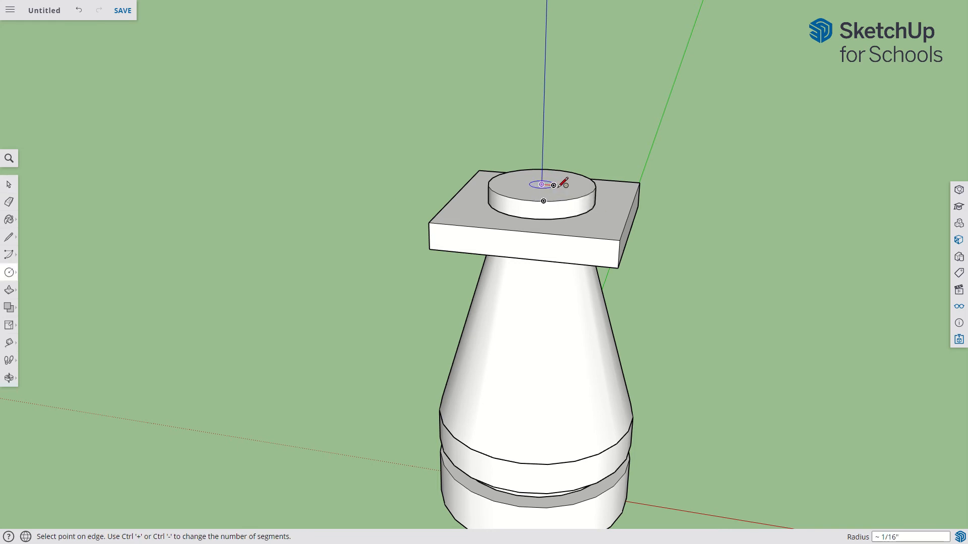
left_click(635, 203)
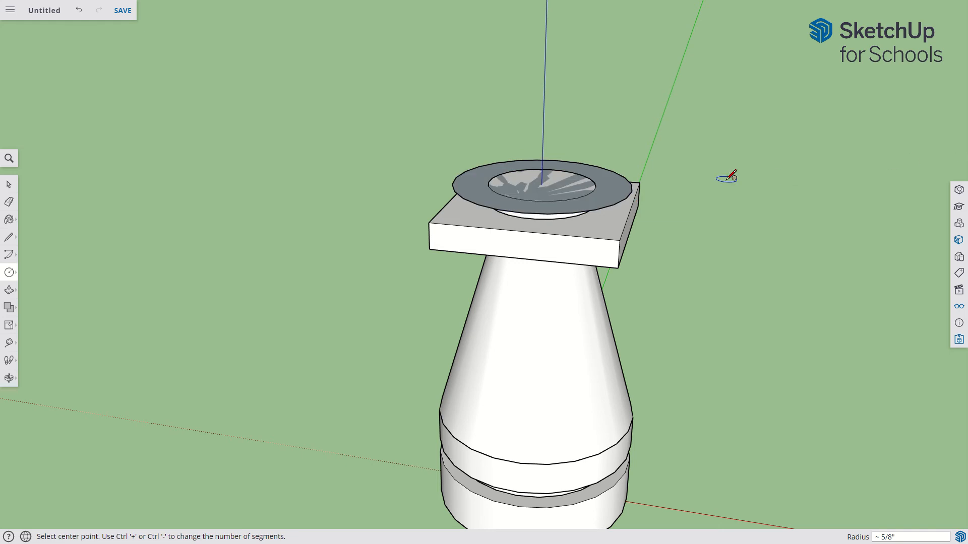
key("space")
scroll(585, 183, "down", 1)
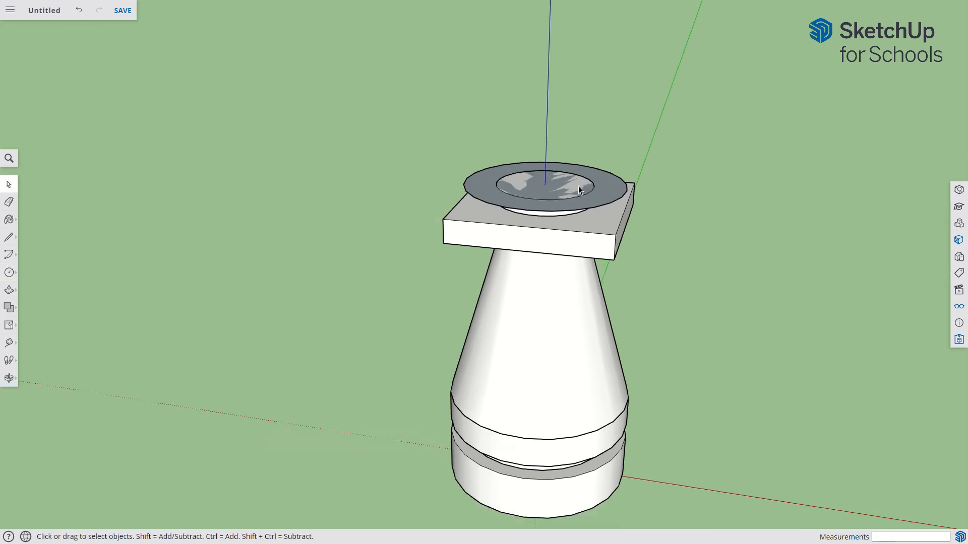
Draw a vertical circle perpendicular to the red axis, with a radius of about 5/8", from the horizontal circle's centre.
middle_click_drag(619, 208, 587, 207)
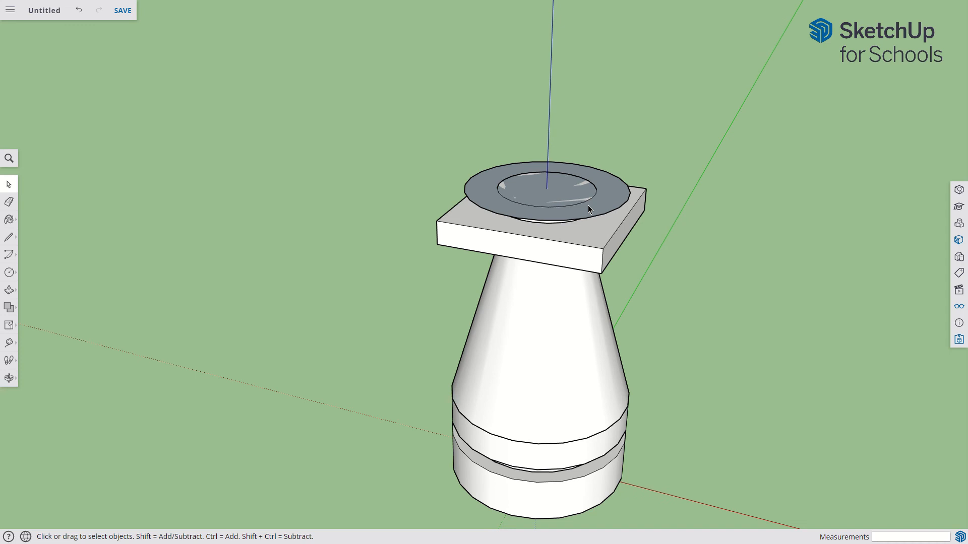
key("c")
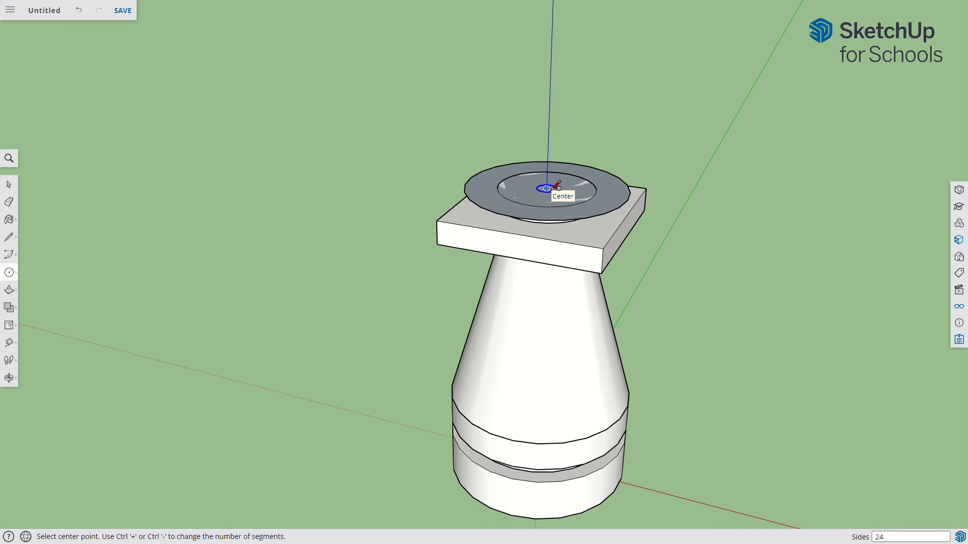
key("Right")
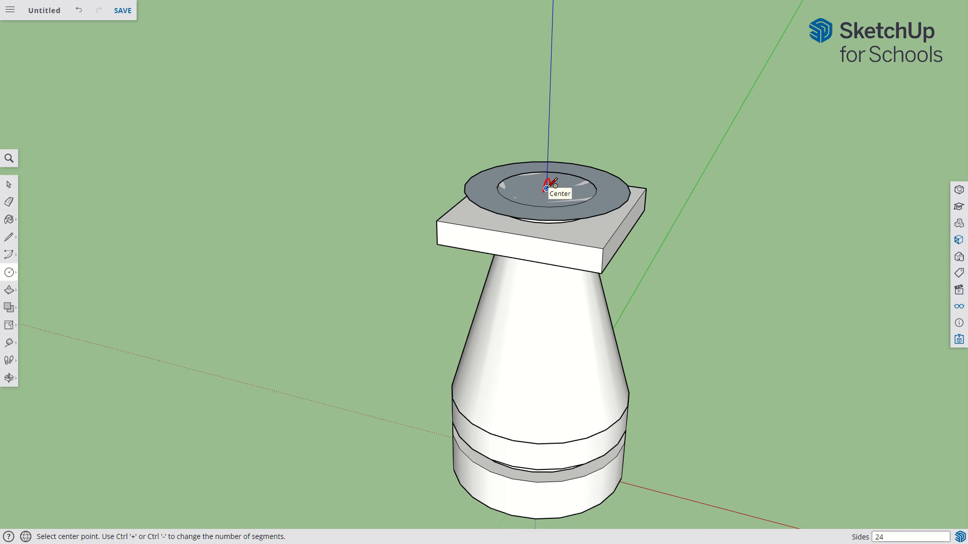
scroll(546, 188, "up", 4)
left_click(546, 189)
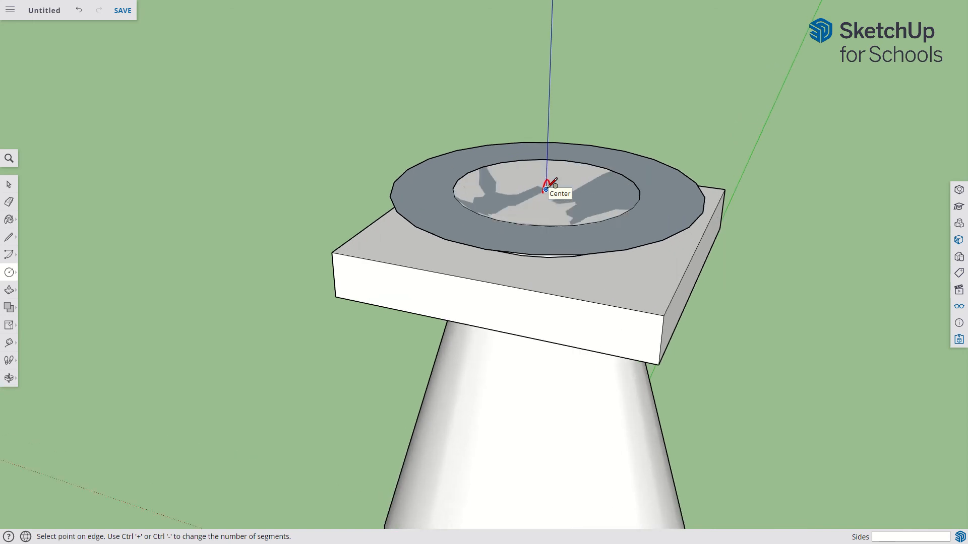
left_click(494, 243)
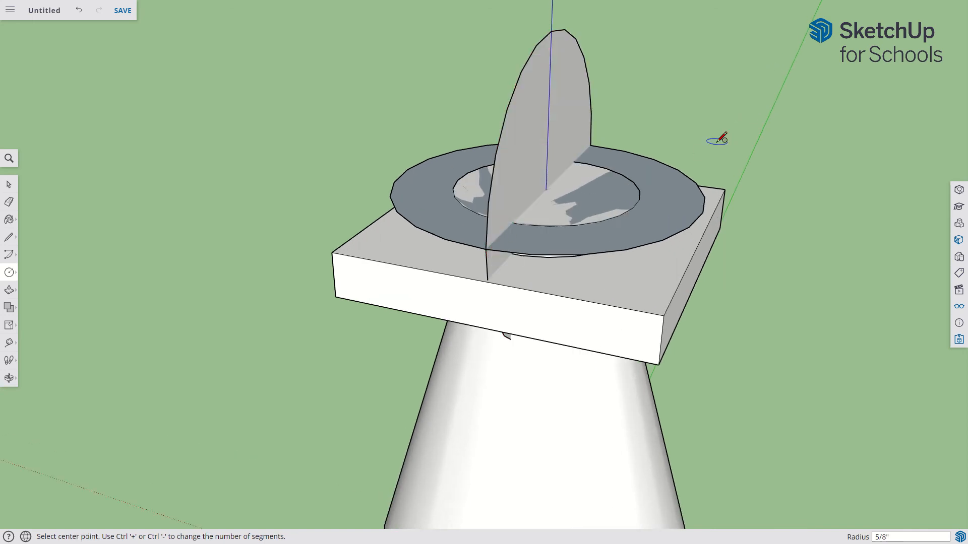
key("space")
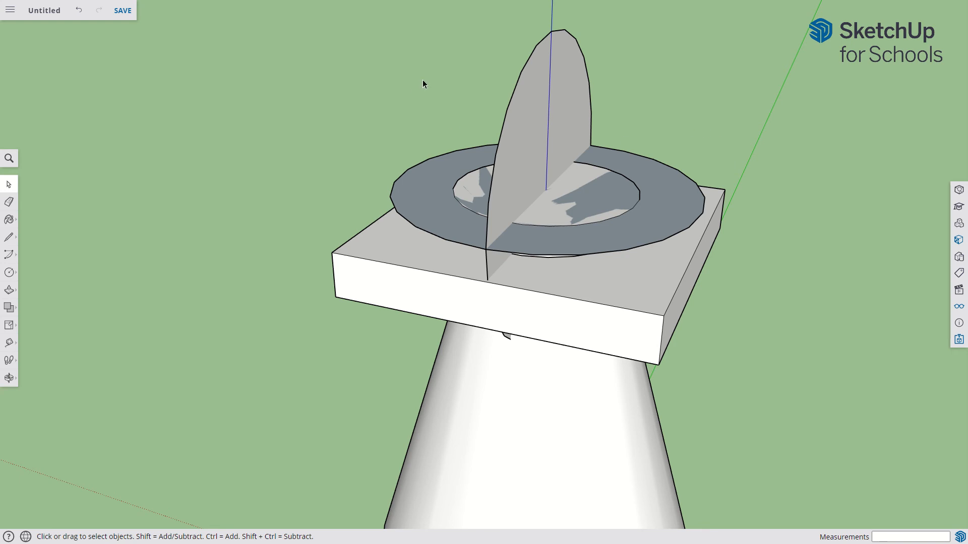
Try to extrude the small horizontal circle's face around the vertical circle with Follow Me, and cancel the attempt.
left_click(519, 76)
left_click(11, 293)
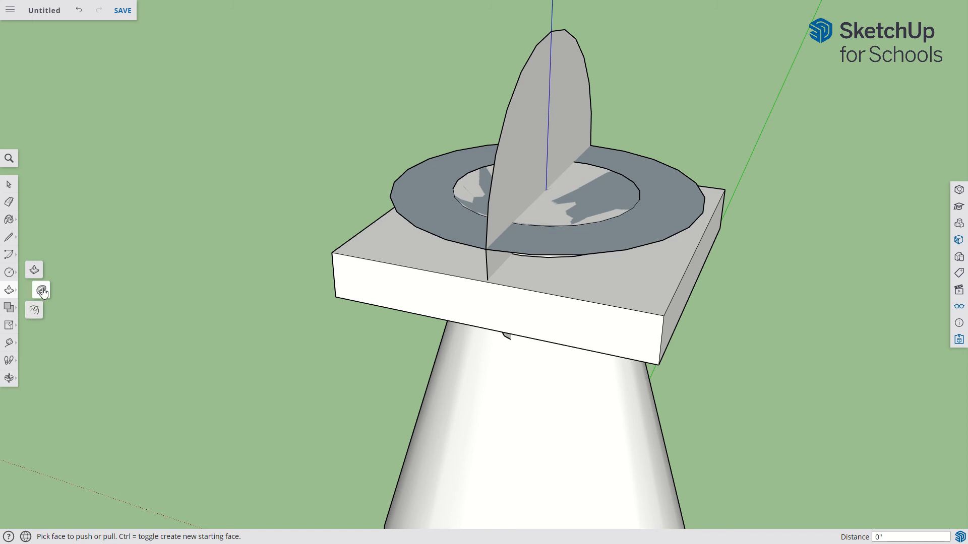
left_click(42, 290)
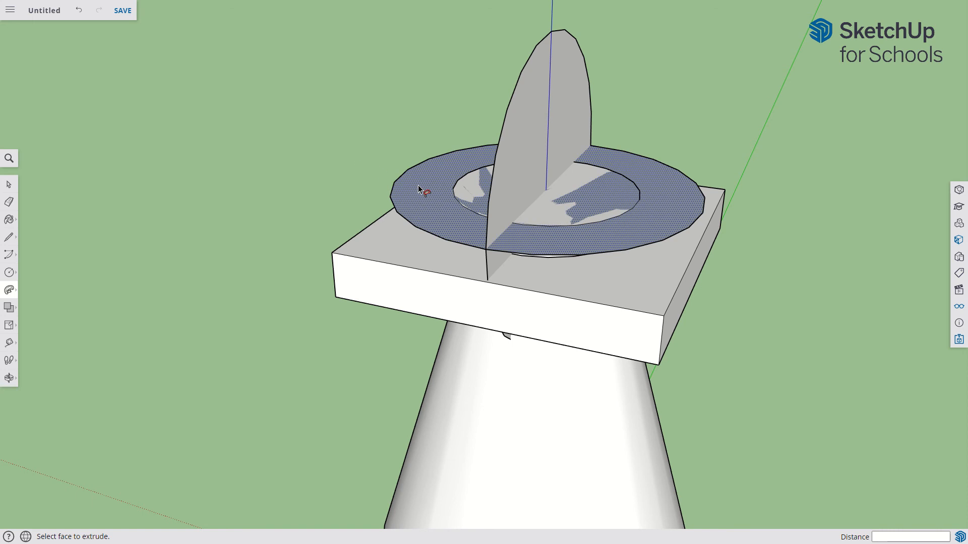
left_click_drag(419, 189, 365, 183)
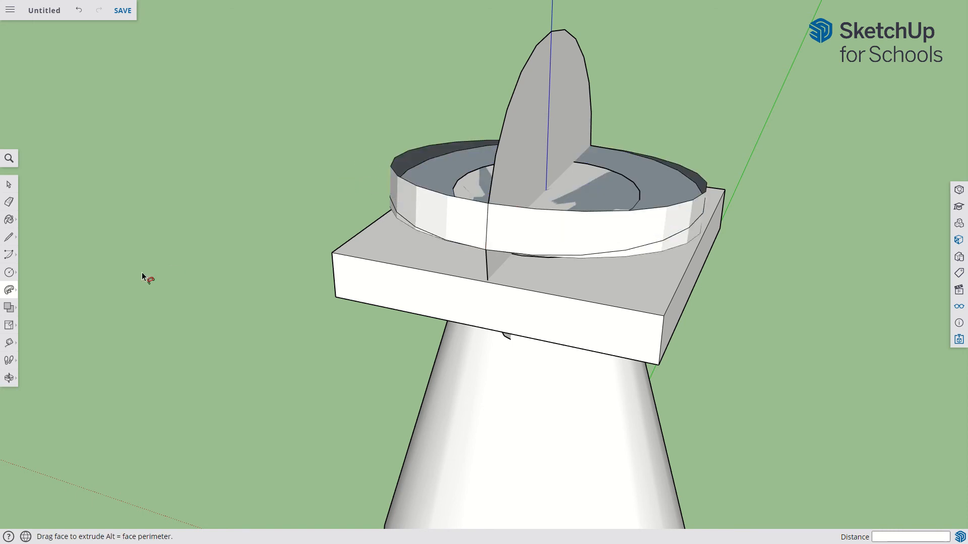
key("ctrl+z")
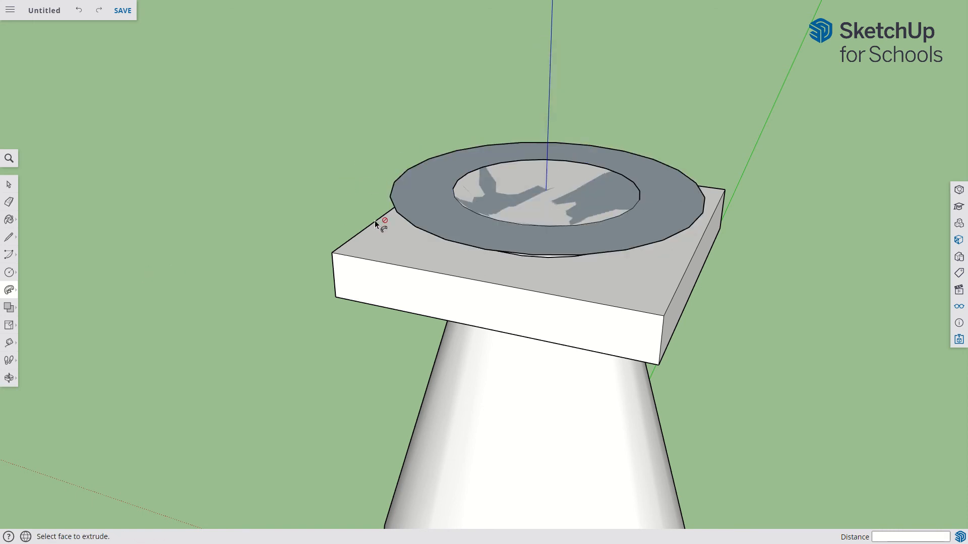
left_click(382, 208)
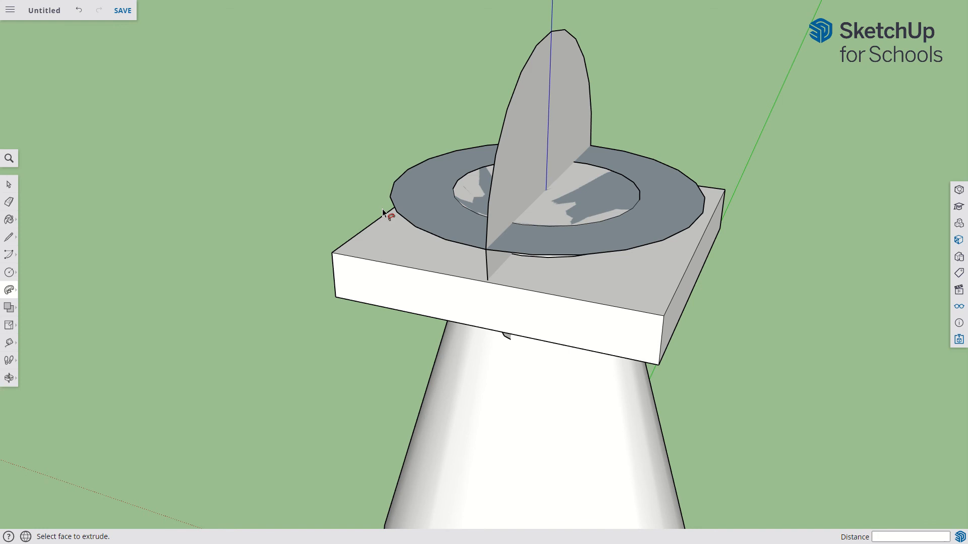
left_click_drag(428, 199, 425, 135)
key("Escape")
key("space")
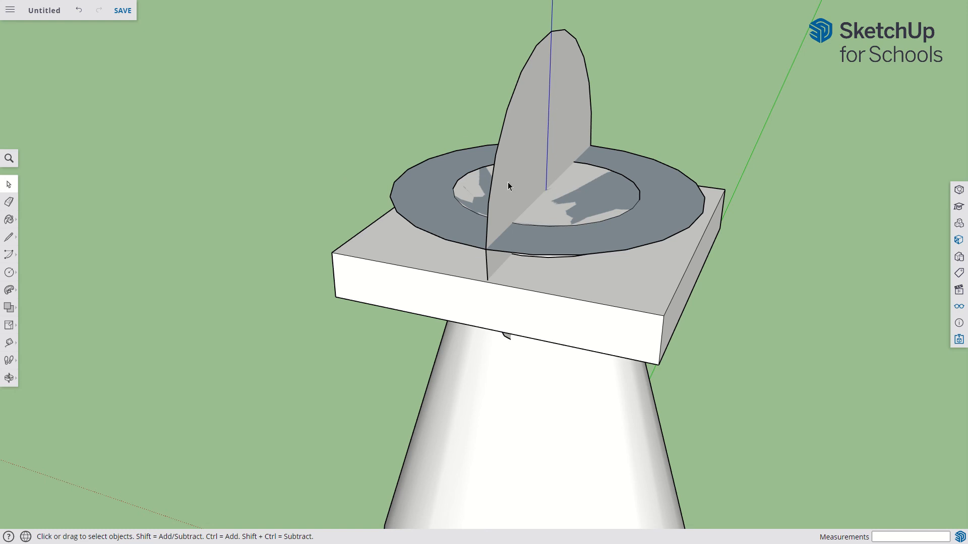
Undo the small vertical and horizontal circles drawn above the small disc.
key("ctrl+z")
key("ctrl+z")
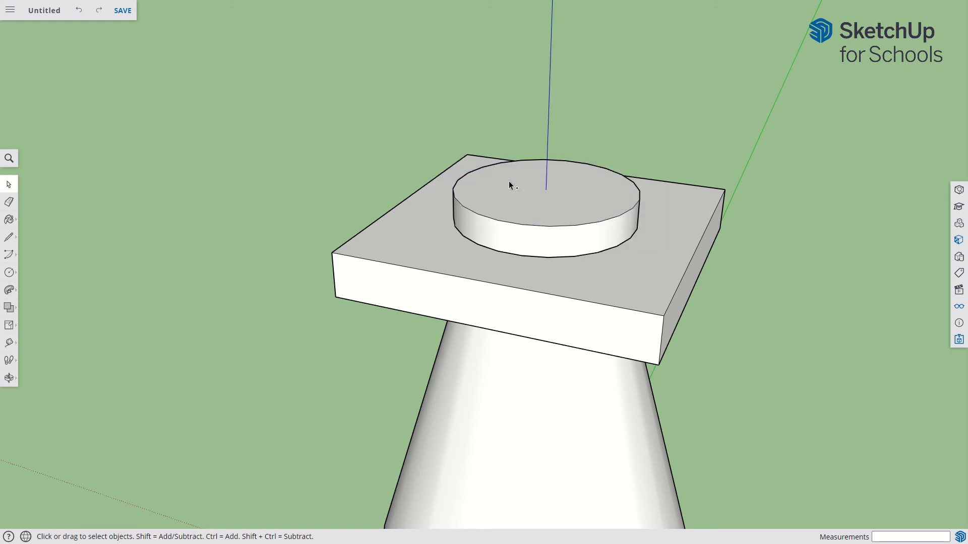
scroll(297, 167, "down", 10)
scroll(280, 116, "down", 6)
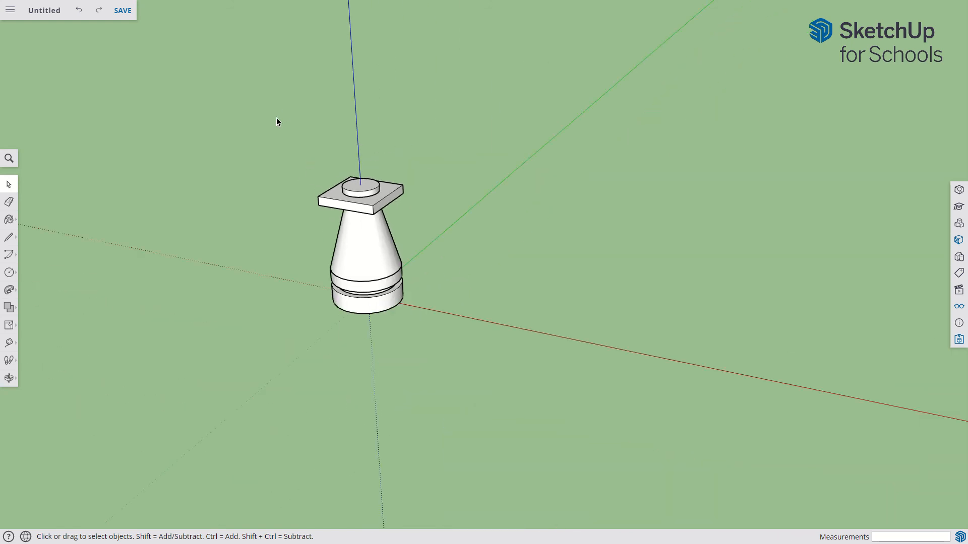
Draw a horizontal circle with a radius of about 7 13/16" centred on the small disc's top face.
scroll(345, 123, "up", 2)
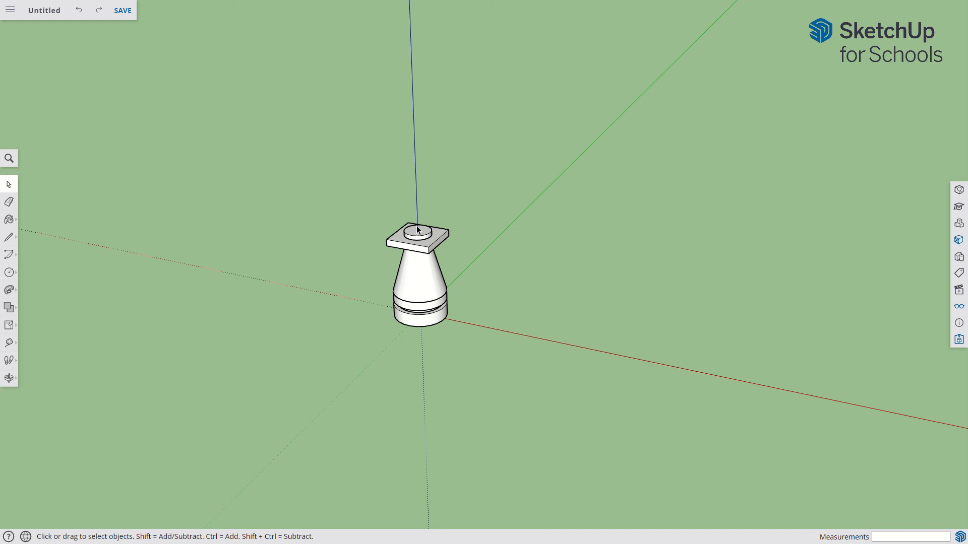
scroll(417, 232, "up", 3)
scroll(417, 232, "down", 5)
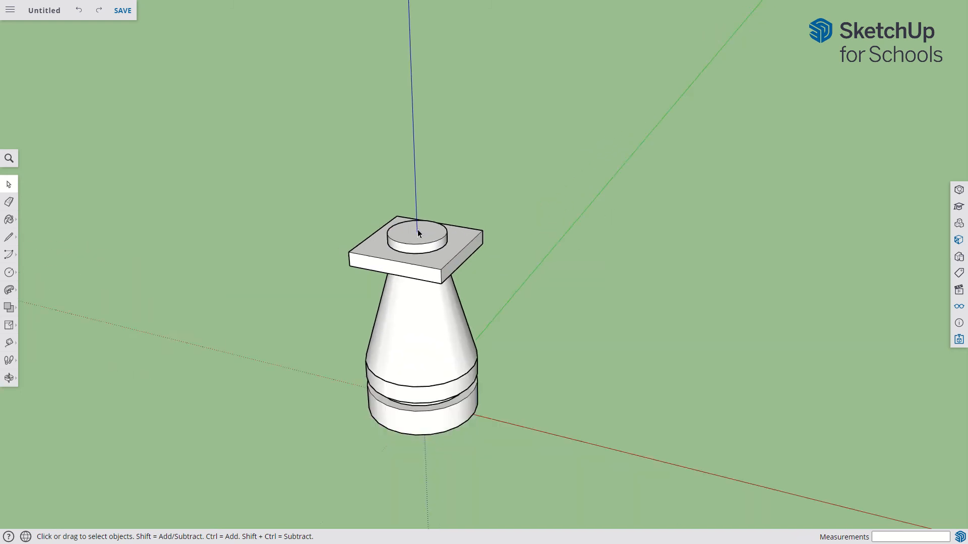
key("c")
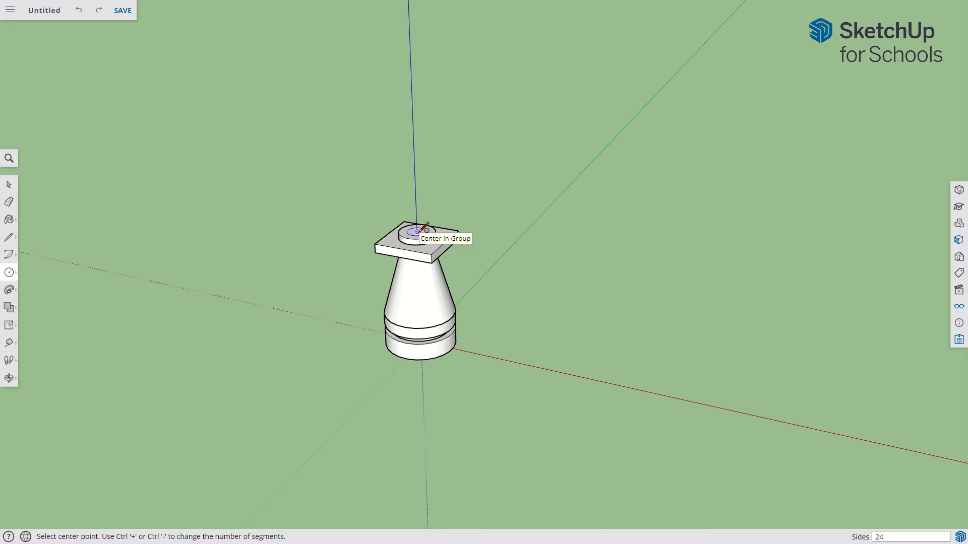
left_click(417, 231)
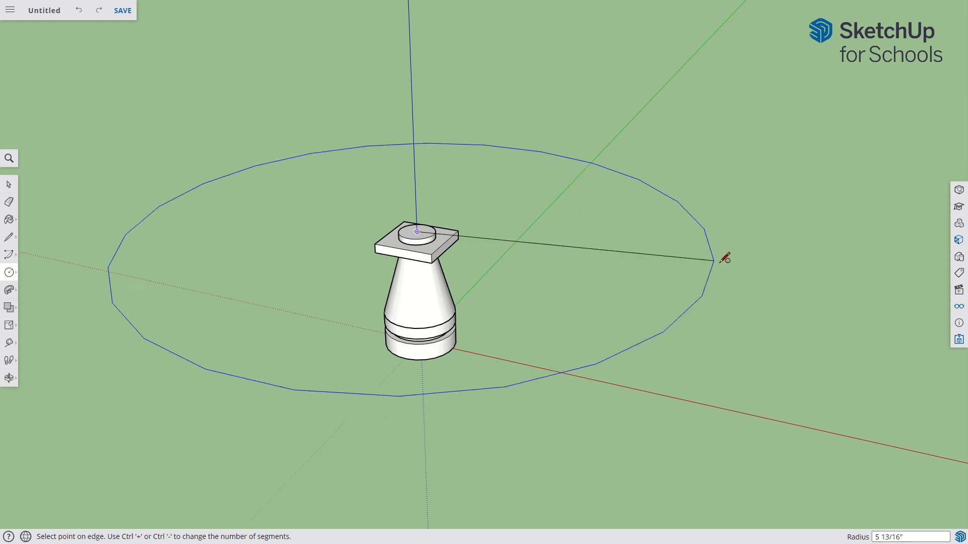
left_click(831, 270)
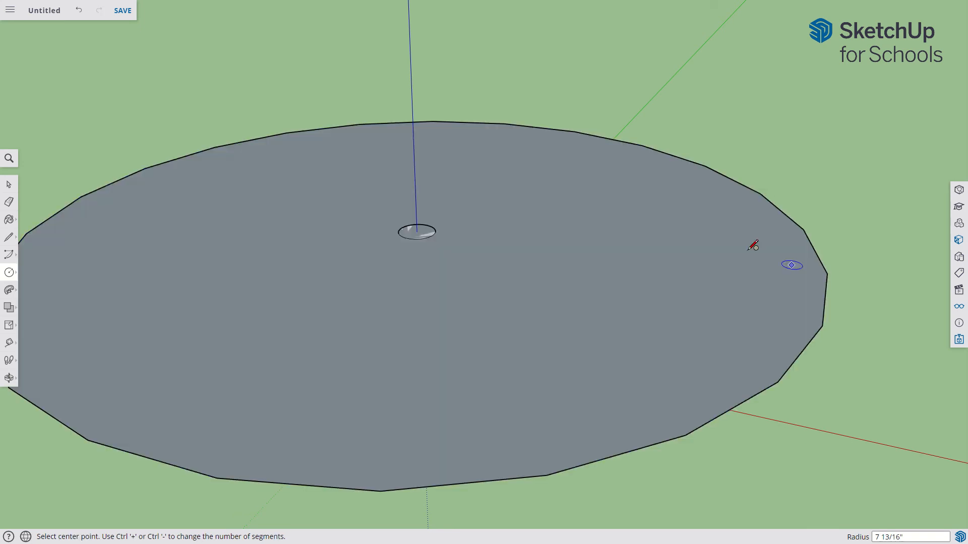
Draw a vertical circle perpendicular to the red axis, with a radius of about 7 13/16", from the large horizontal circle's centre.
scroll(670, 199, "down", 3)
scroll(351, 221, "down", 1)
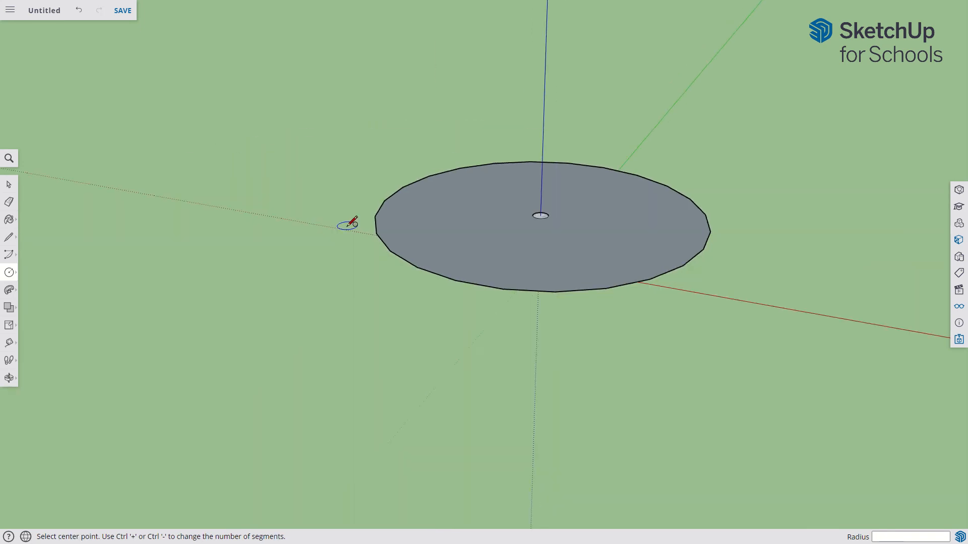
scroll(542, 206, "up", 2)
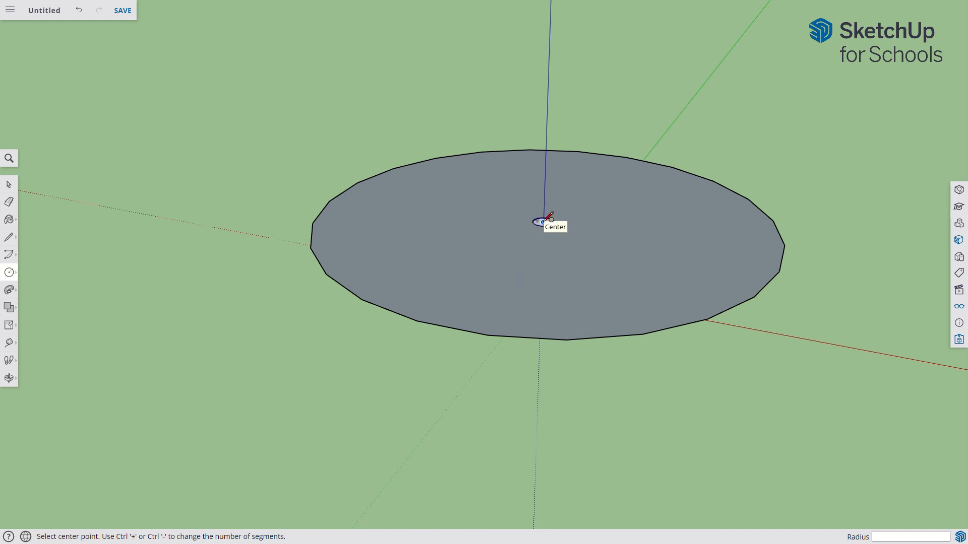
key("Right")
left_click(543, 222)
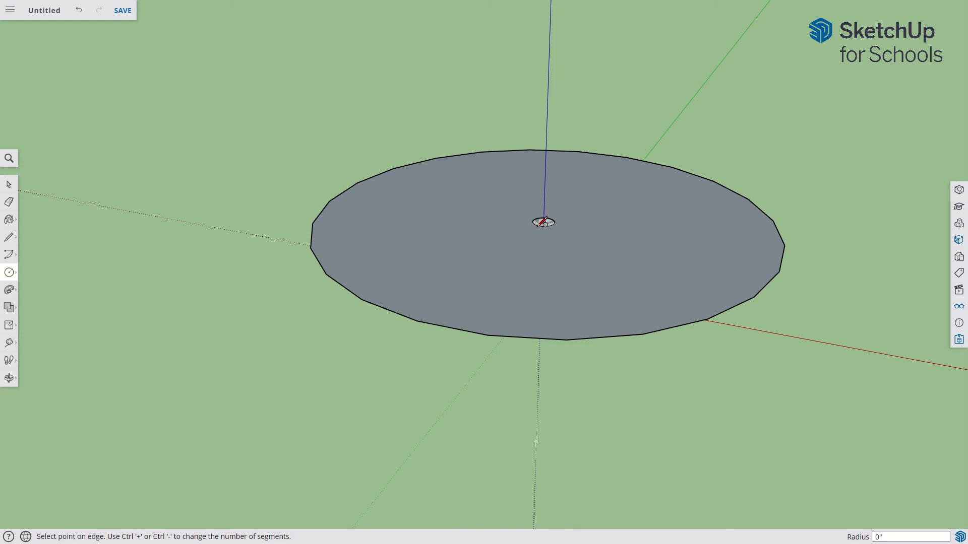
left_click(420, 320)
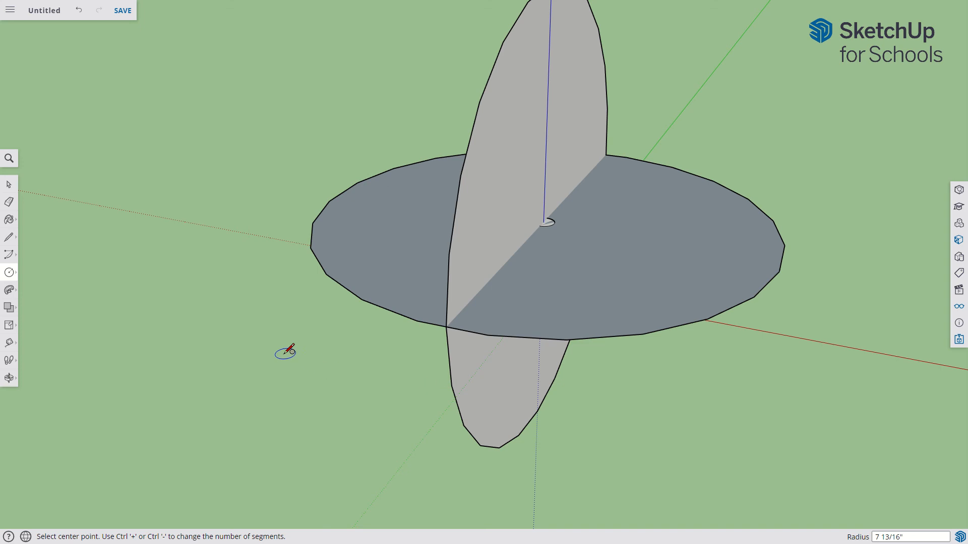
key("space")
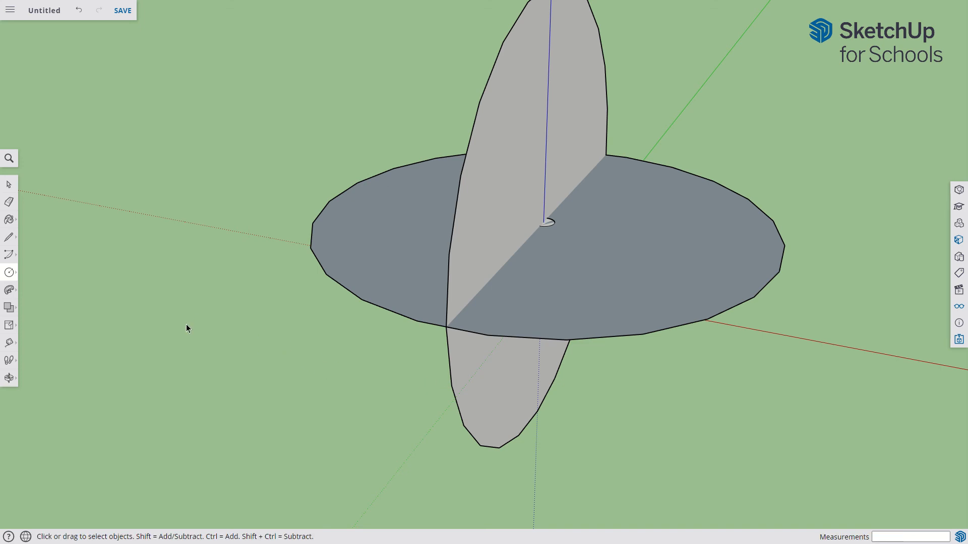
Try Follow Me on the large horizontal circle's face using the vertical circle's edge as the path, and undo the sweep.
left_click(10, 291)
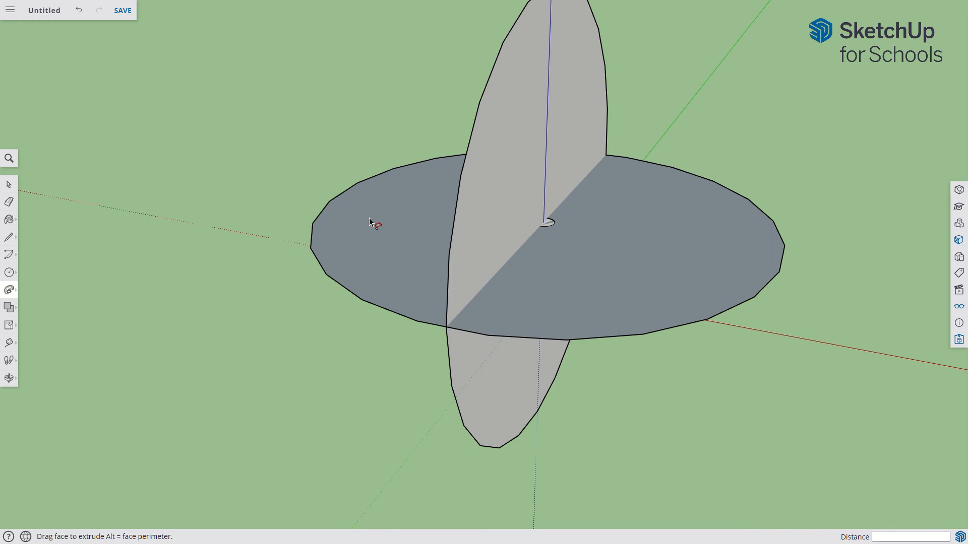
key("space")
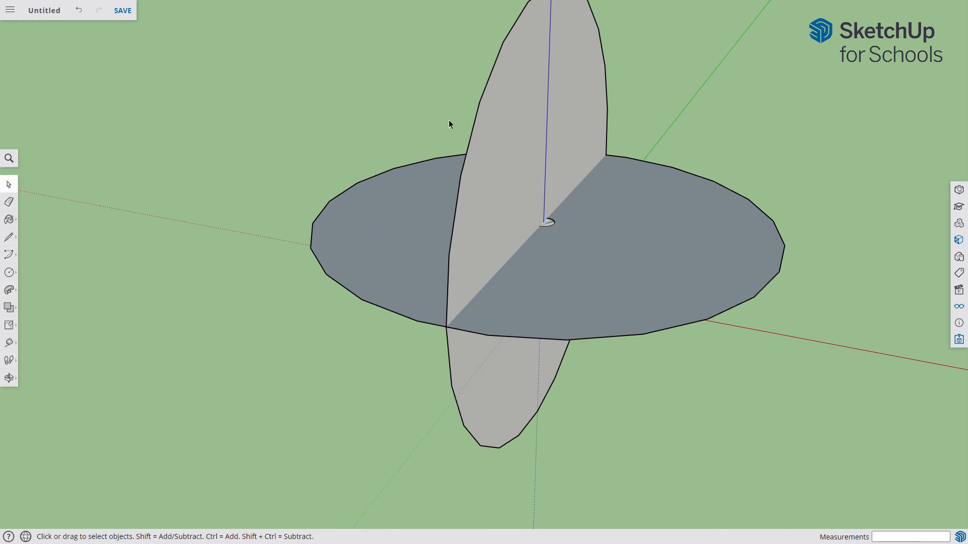
left_click(487, 89)
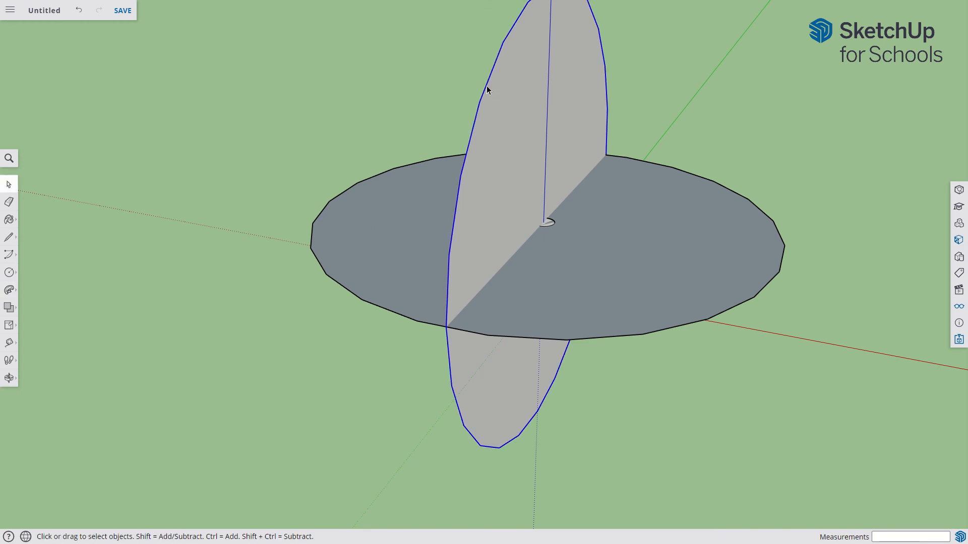
left_click(9, 291)
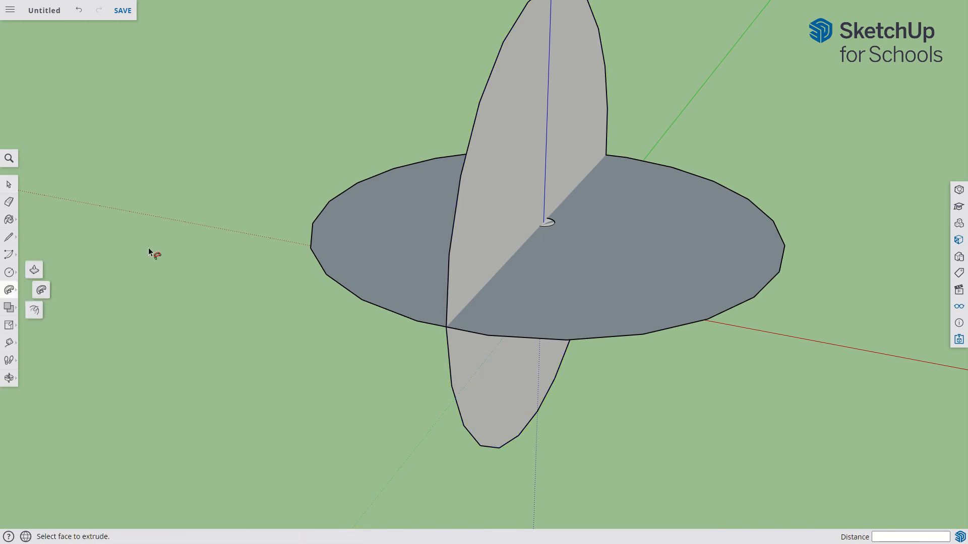
left_click(41, 292)
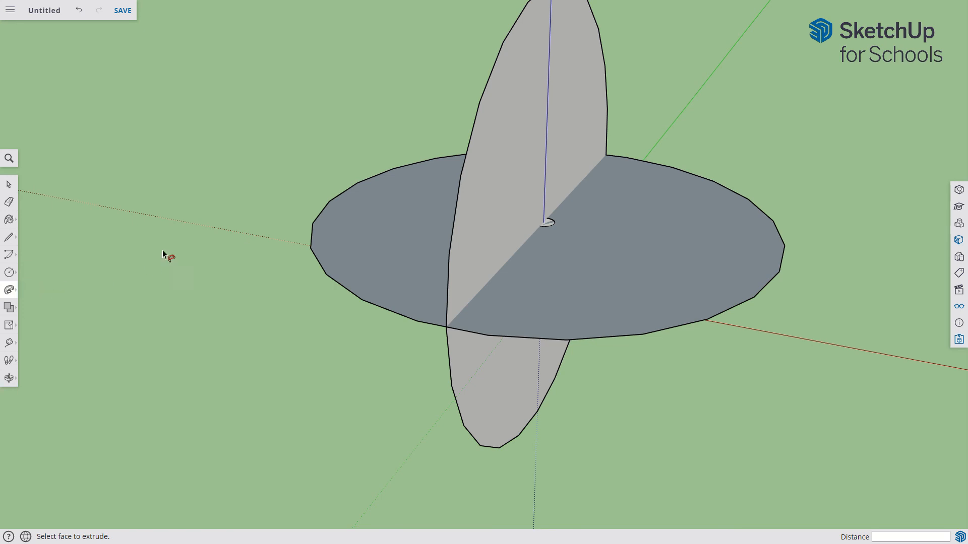
left_click(399, 210)
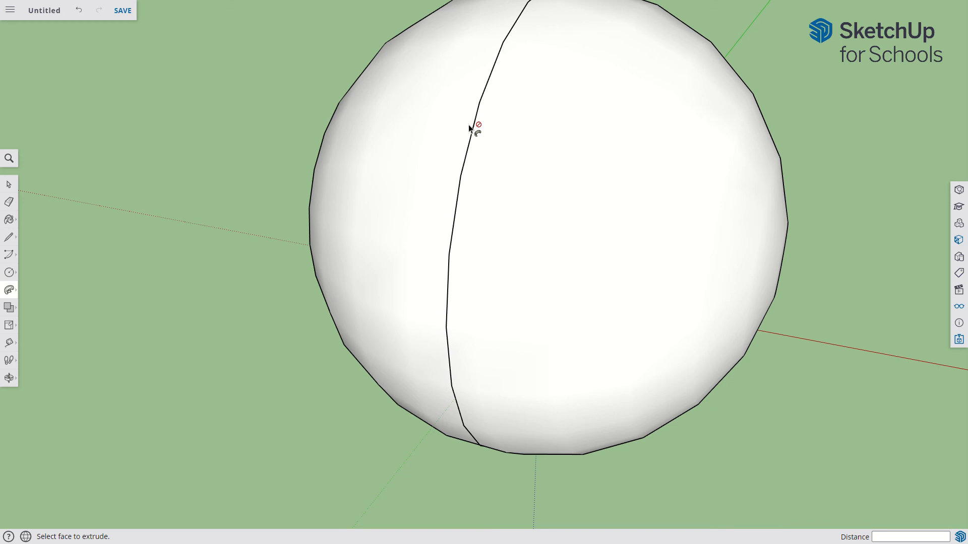
key("ctrl+z")
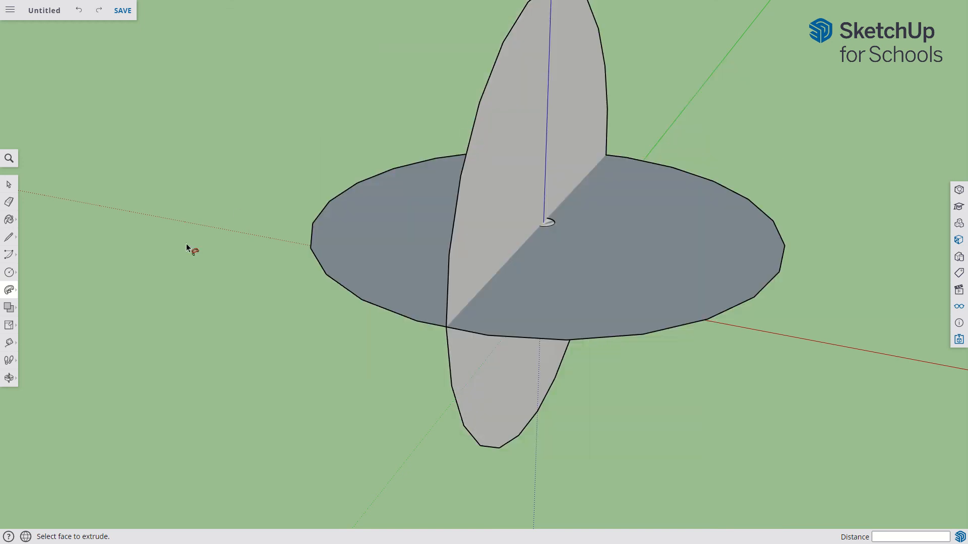
Repeat the Follow Me sweep of the horizontal face along the vertical circle's edge, and undo it again.
key("space")
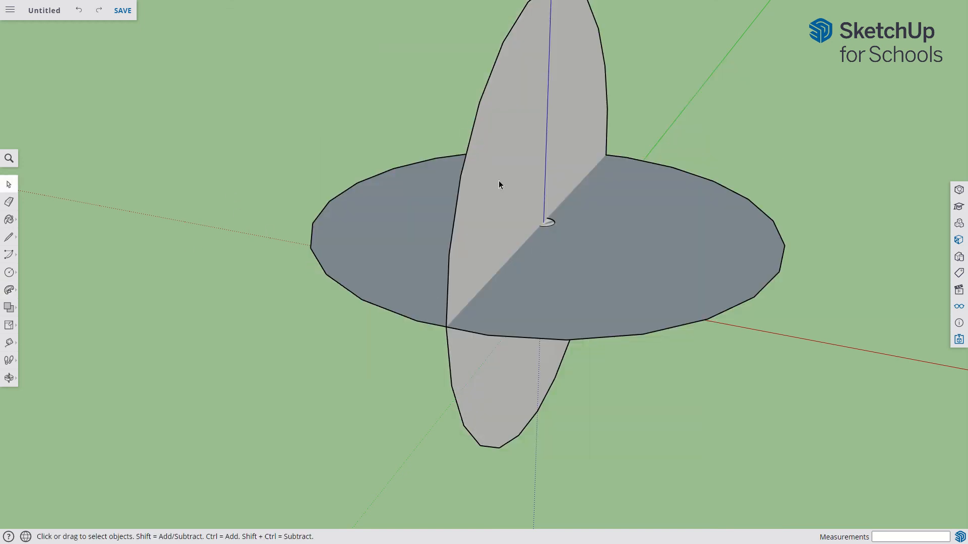
left_click(489, 78)
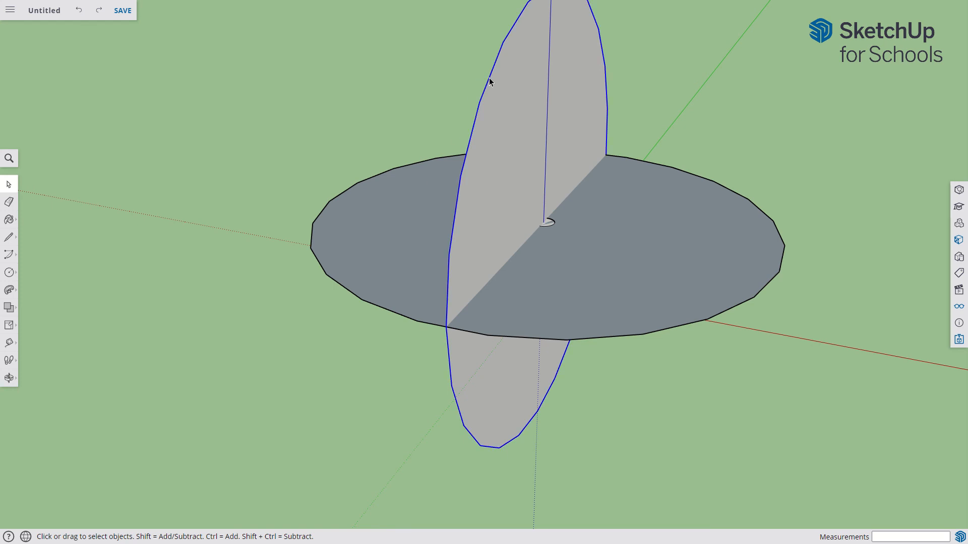
left_click(10, 291)
left_click(38, 290)
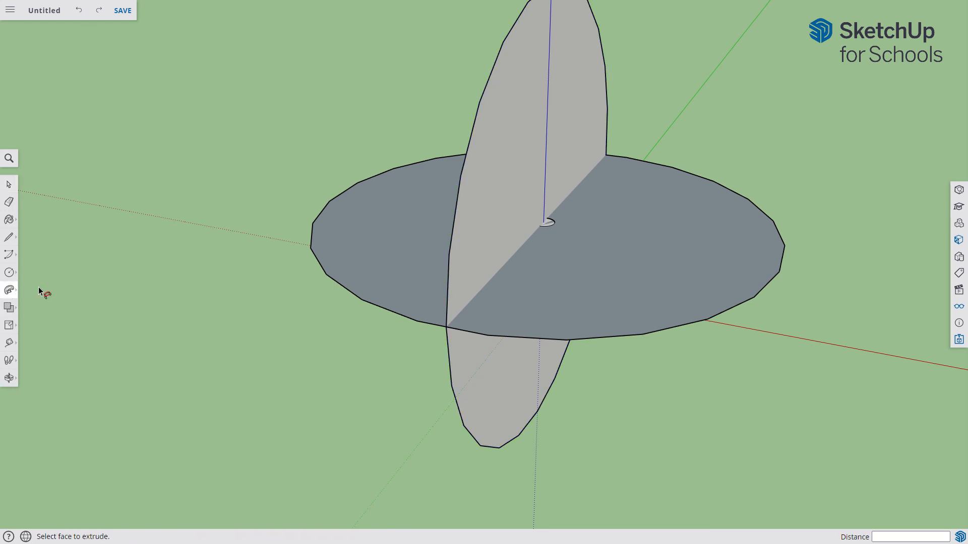
left_click(348, 227)
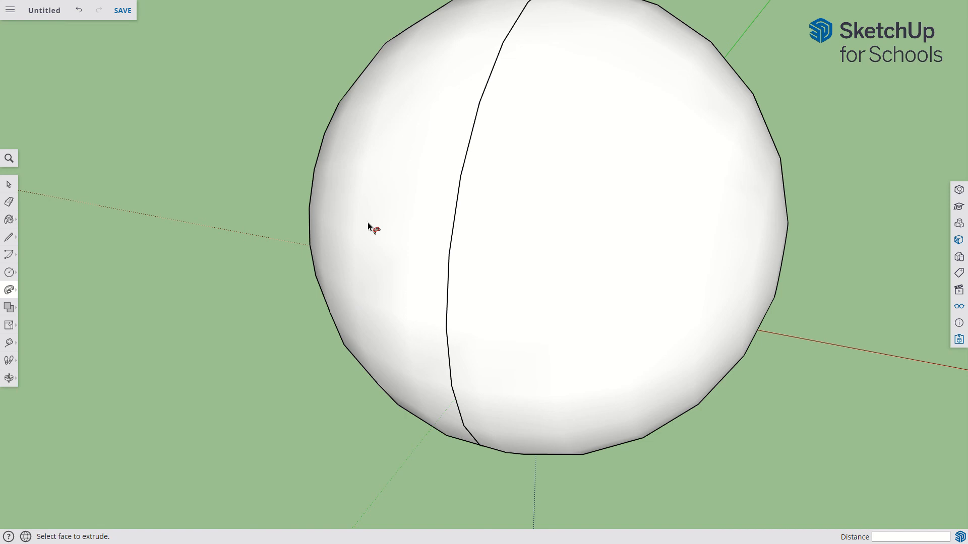
key("ctrl+z")
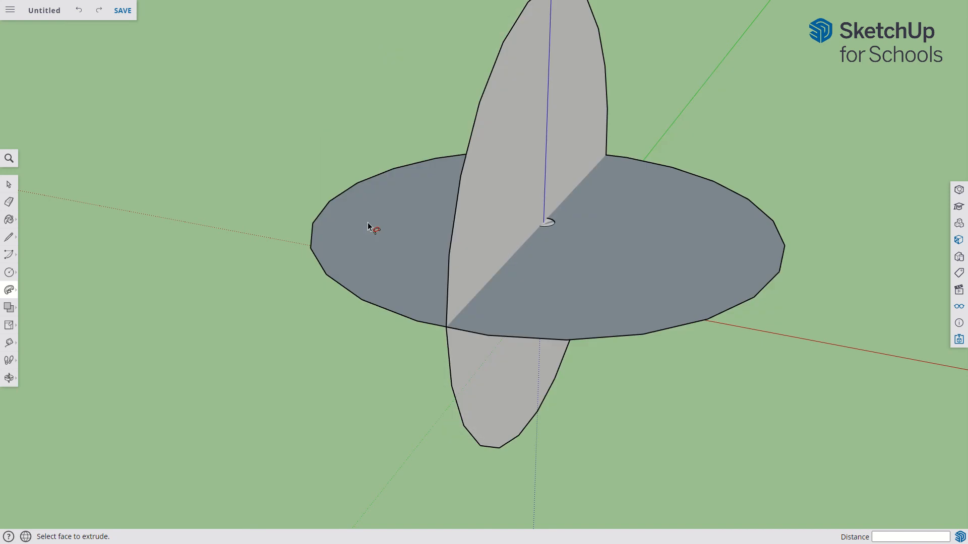
Sweep the horizontal circle's face along the vertical circle's edge with Follow Me to form a sphere, and delete the leftover circular edge.
key("space")
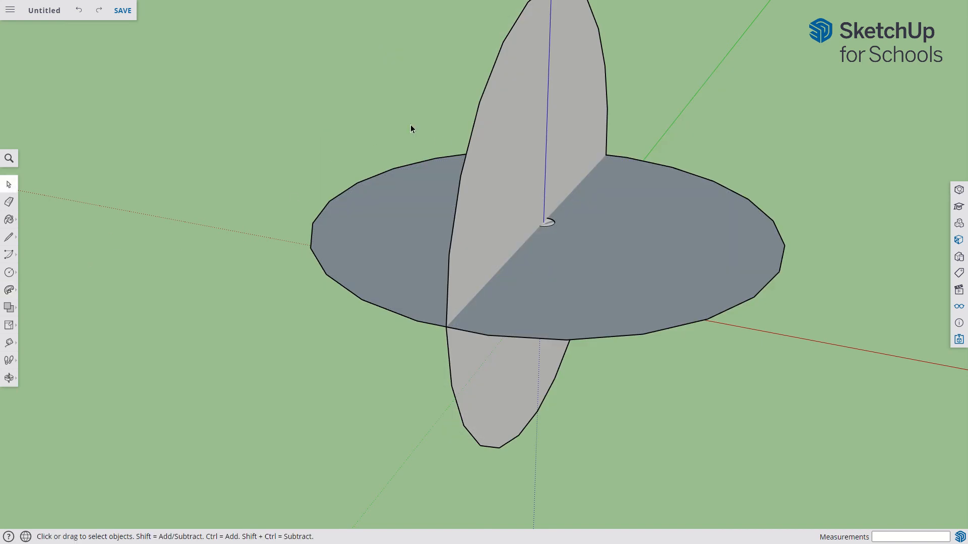
left_click(478, 105)
left_click(9, 290)
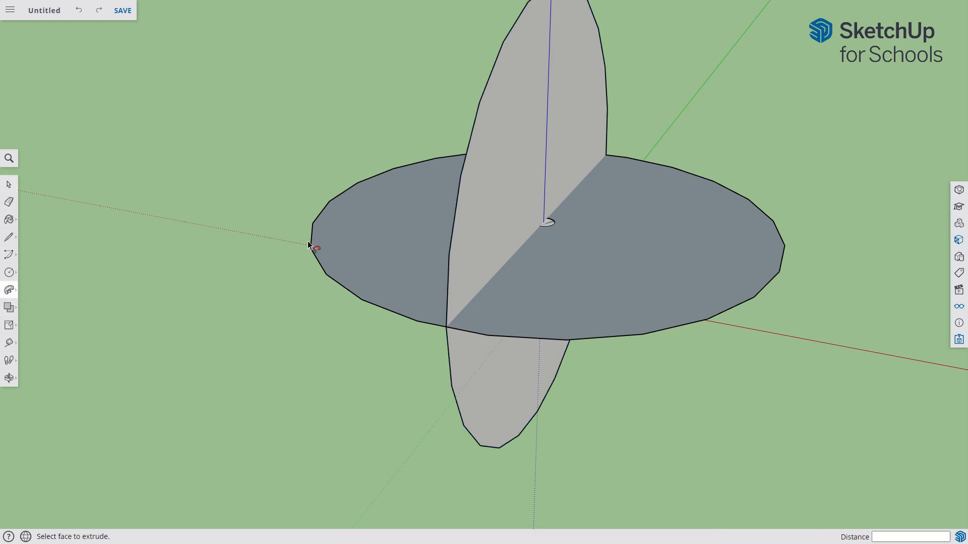
left_click(389, 240)
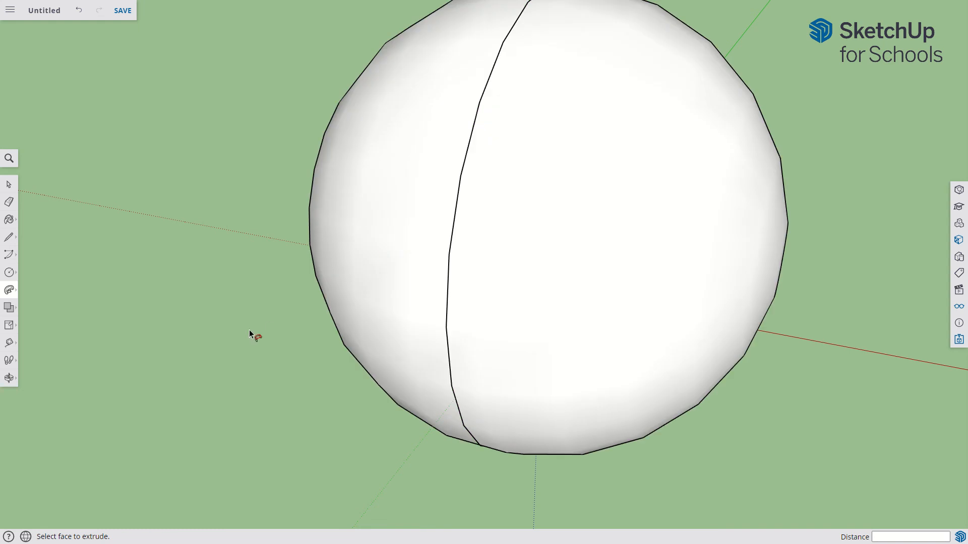
key("space")
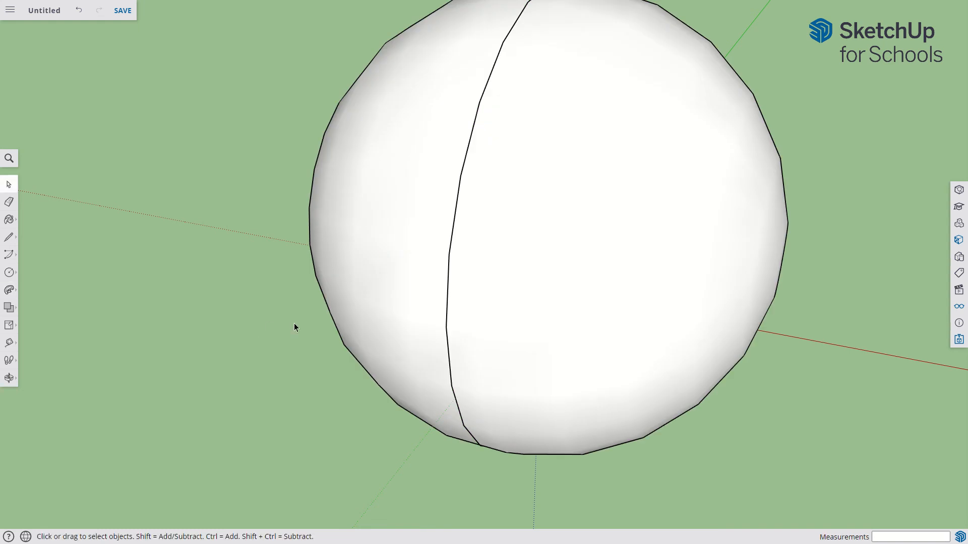
left_click(447, 285)
scroll(443, 287, "down", 5)
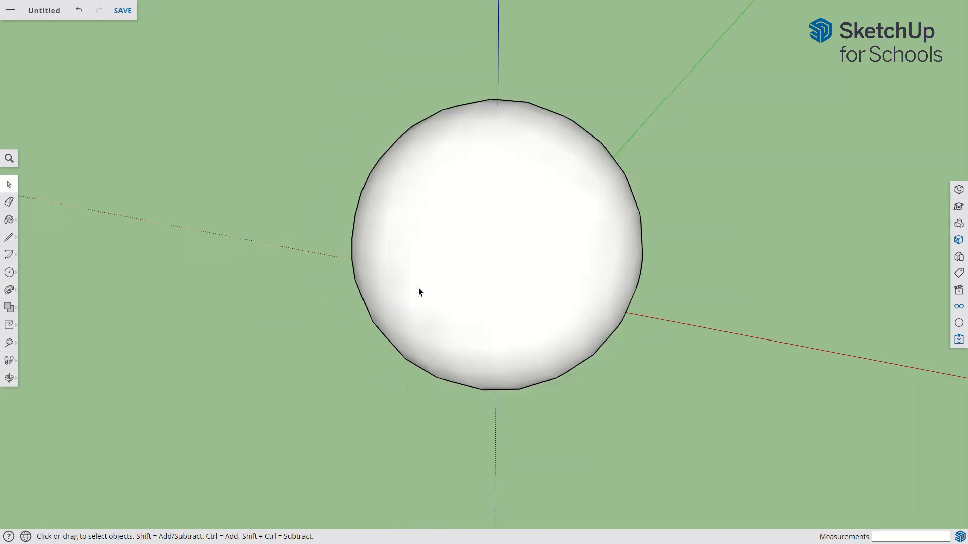
Select the whole sphere with all its connected faces and edges, and make it a group.
scroll(419, 289, "up", 3)
middle_click_drag(437, 324, 400, 262)
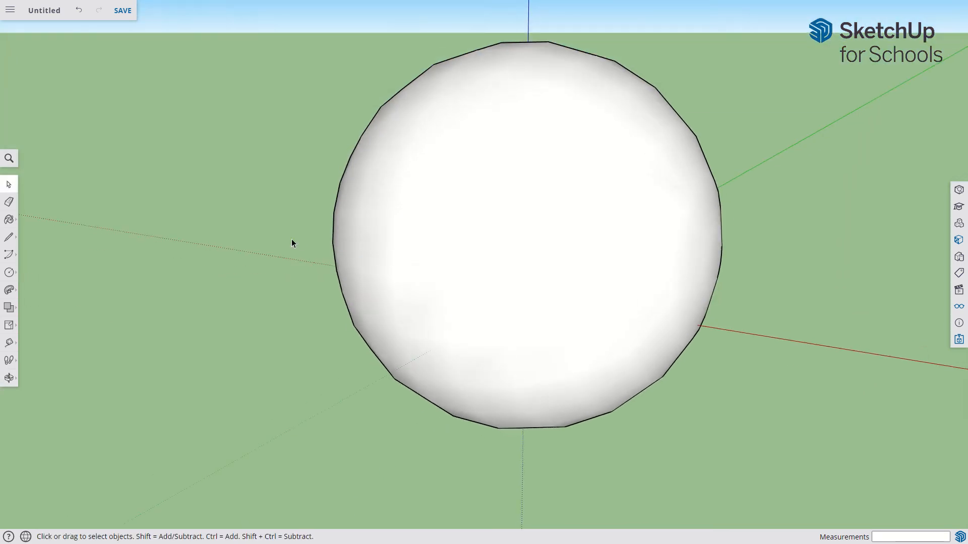
left_click(482, 222)
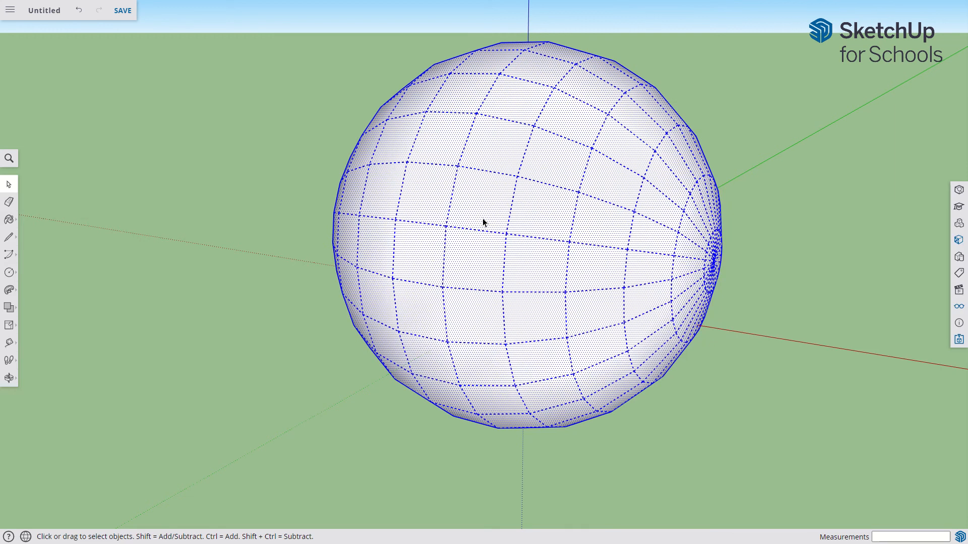
scroll(479, 222, "down", 3)
scroll(476, 223, "up", 1)
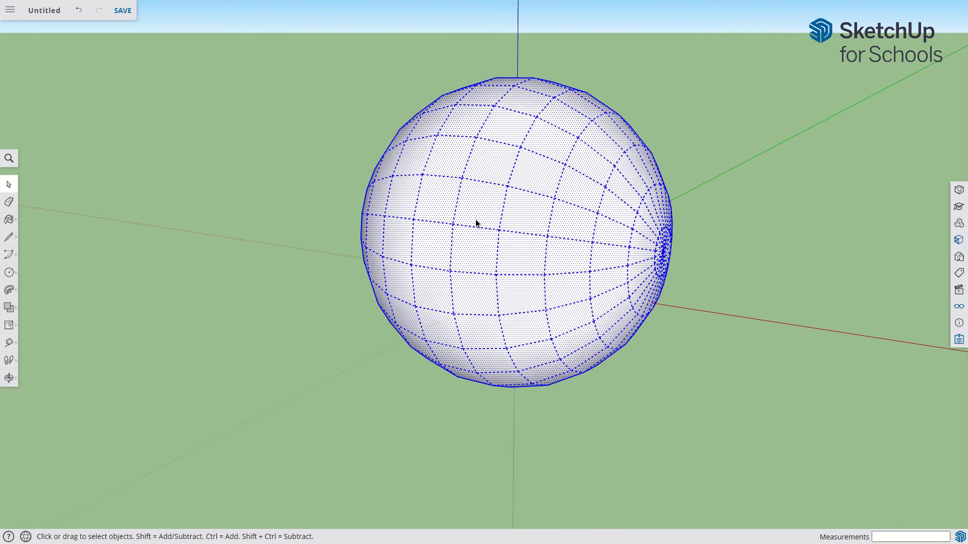
right_click(475, 221)
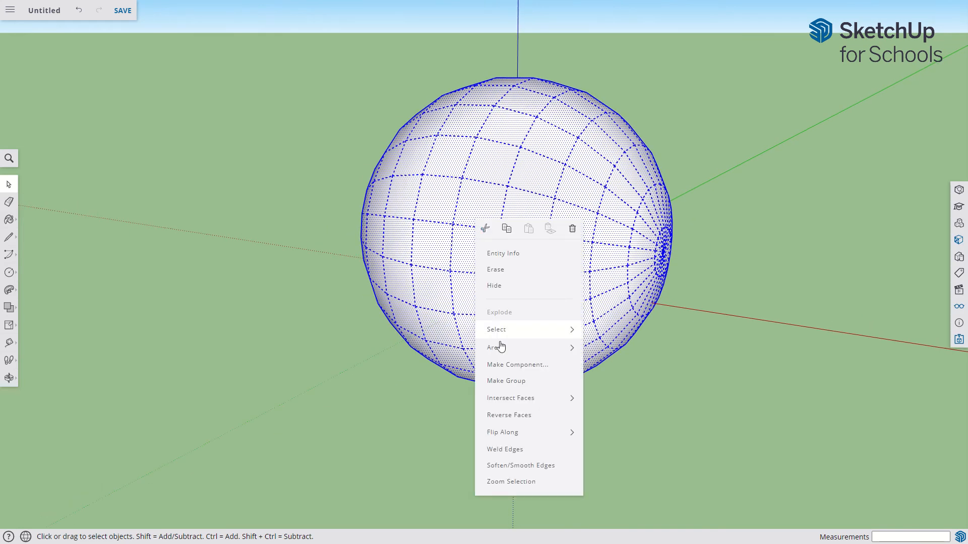
left_click(503, 381)
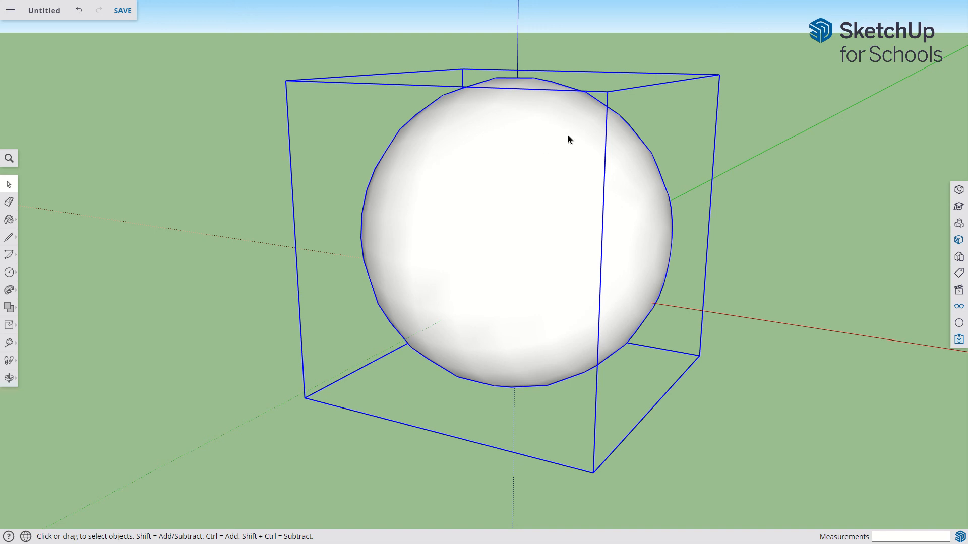
Try scaling the sphere group by 1.58 and 1.36 along the green direction, and uniformly about its opposite corner, undoing each scale.
key("s")
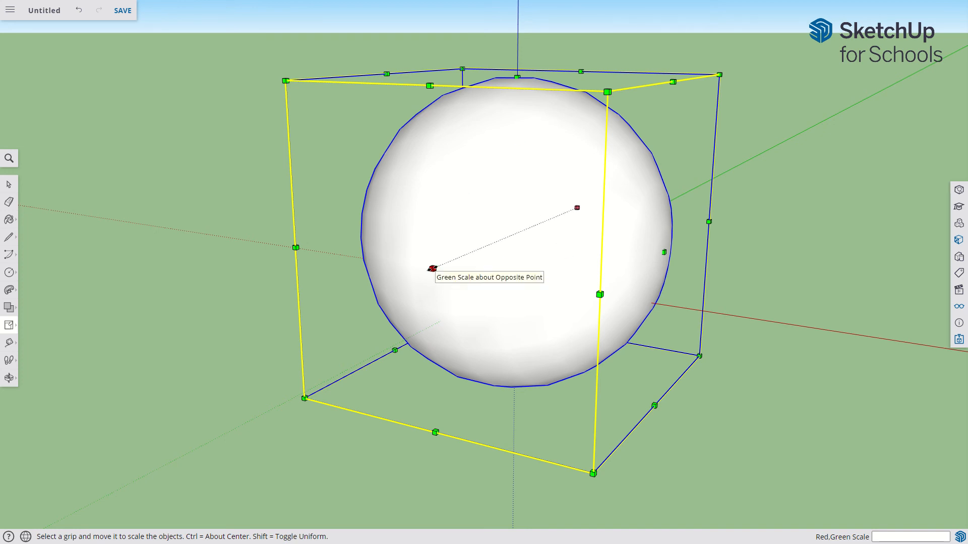
left_click_drag(432, 268, 298, 342)
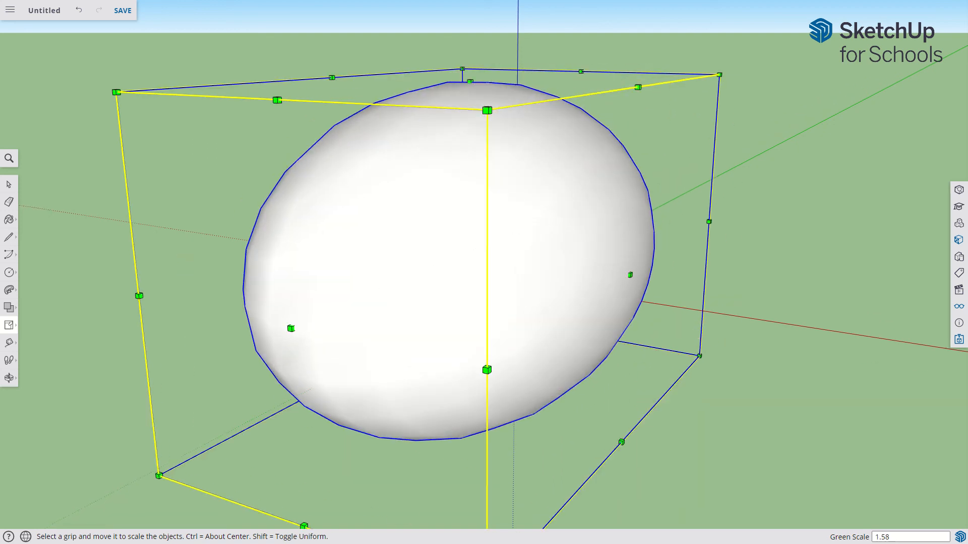
key("ctrl+z")
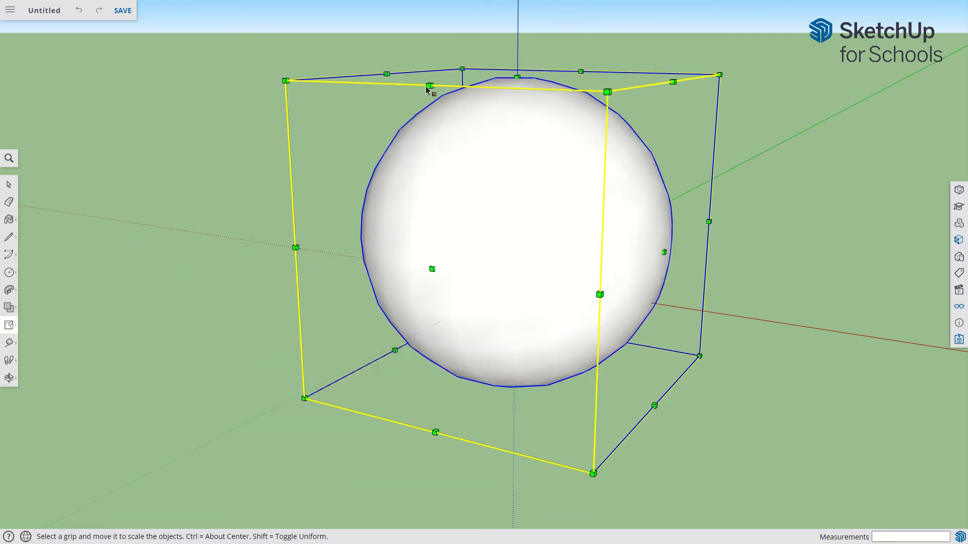
left_click_drag(432, 88, 350, 122)
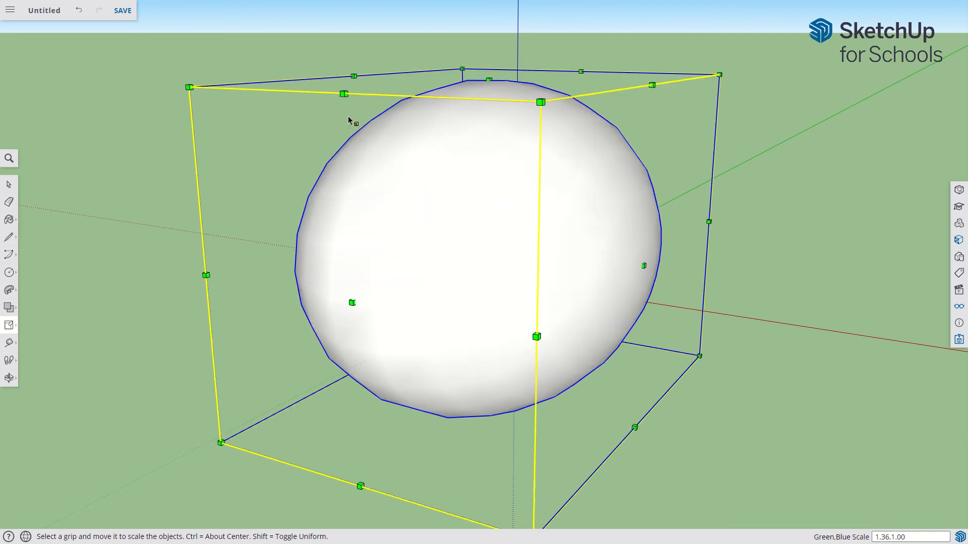
key("ctrl+z")
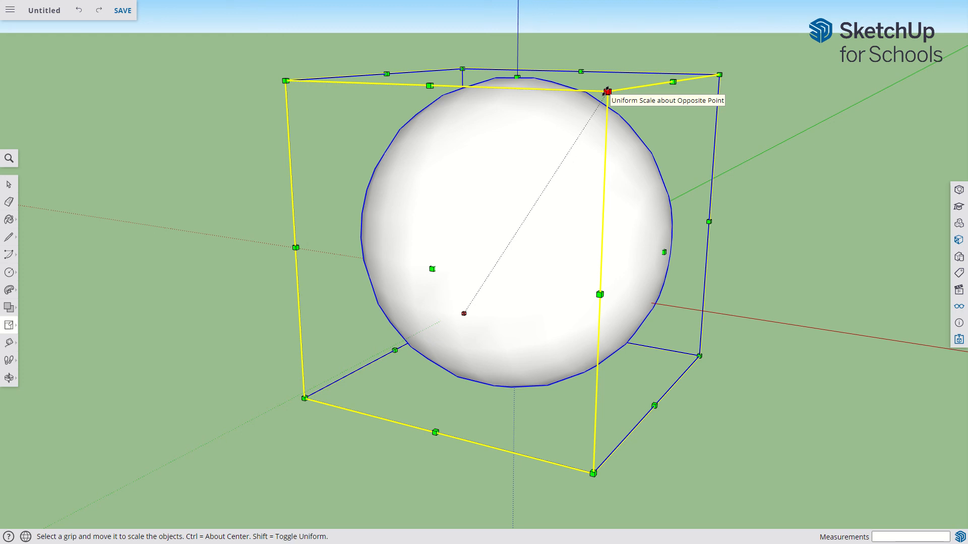
left_click_drag(607, 91, 491, 247)
key("ctrl+z")
Scale the sphere group down uniformly about its centre to suit the piece's top, with a final factor of about 0.64.
key("ctrl")
key("ctrl")
key("ctrl")
key("ctrl")
key("ctrl")
left_click_drag(608, 90, 530, 223)
scroll(524, 237, "up", 5)
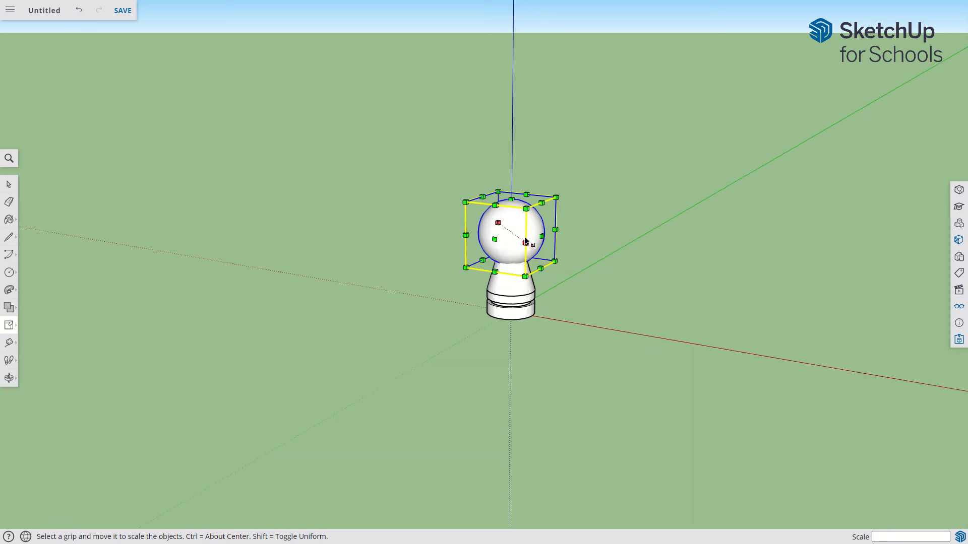
scroll(523, 236, "up", 3)
scroll(469, 438, "up", 1)
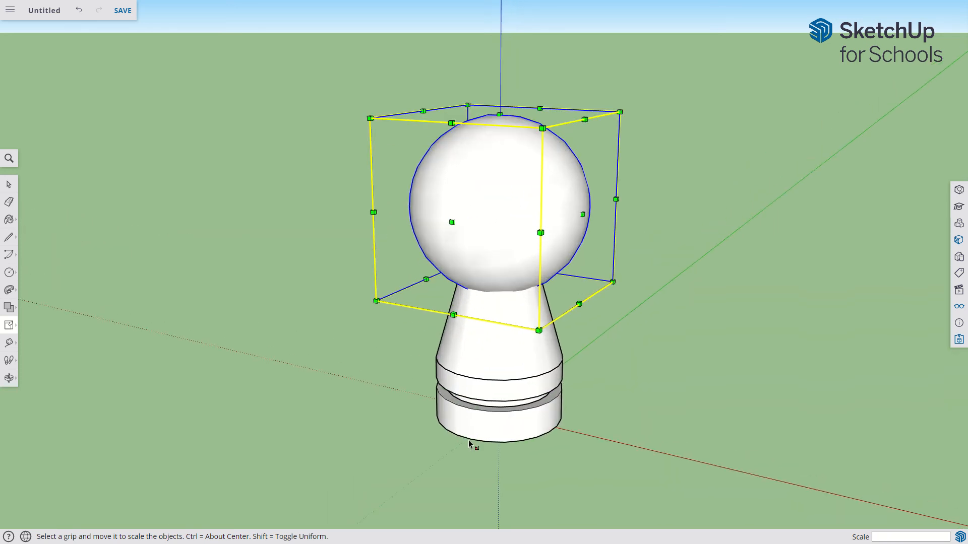
left_click_drag(541, 127, 520, 158, "ctrl")
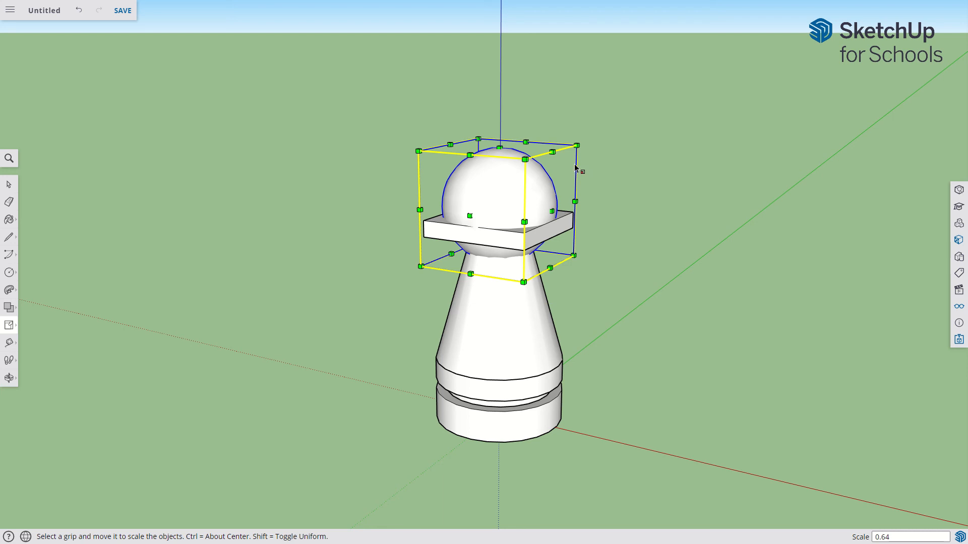
key("space")
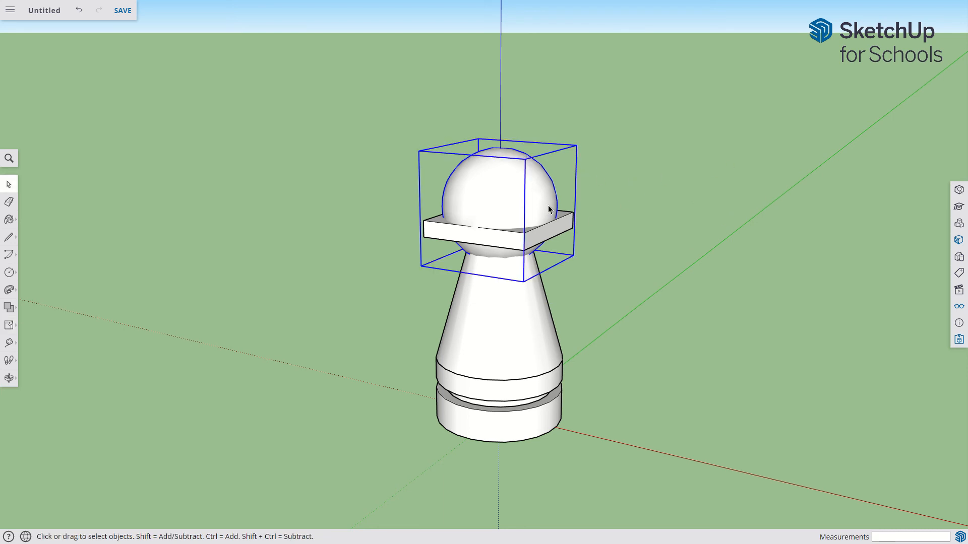
Try moving the sphere group freely sideways off the piece's central axis, and undo the move.
key("m")
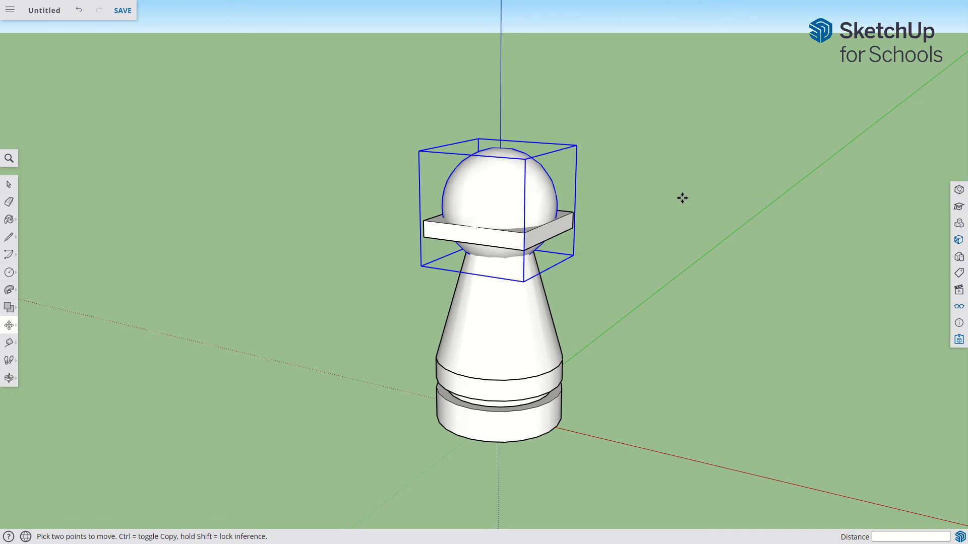
left_click(519, 217)
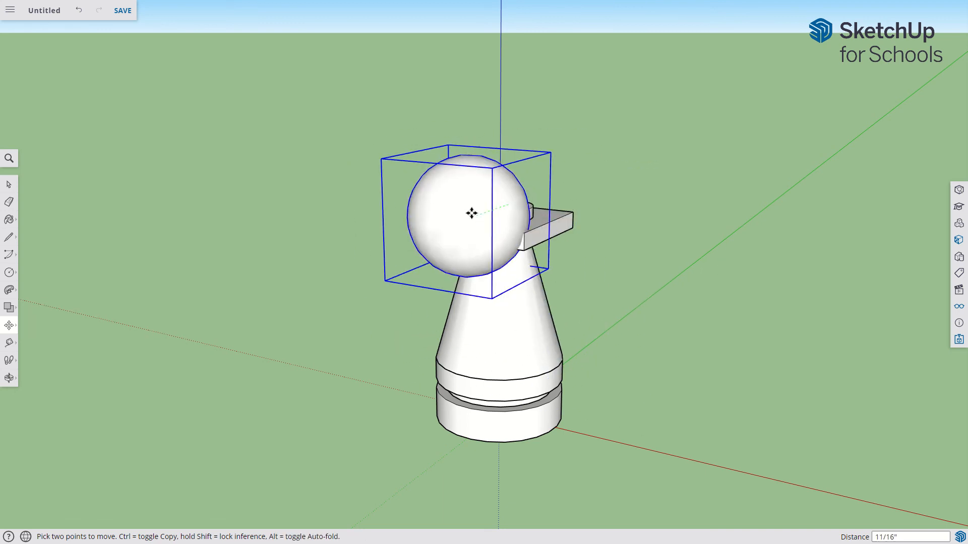
left_click(516, 212)
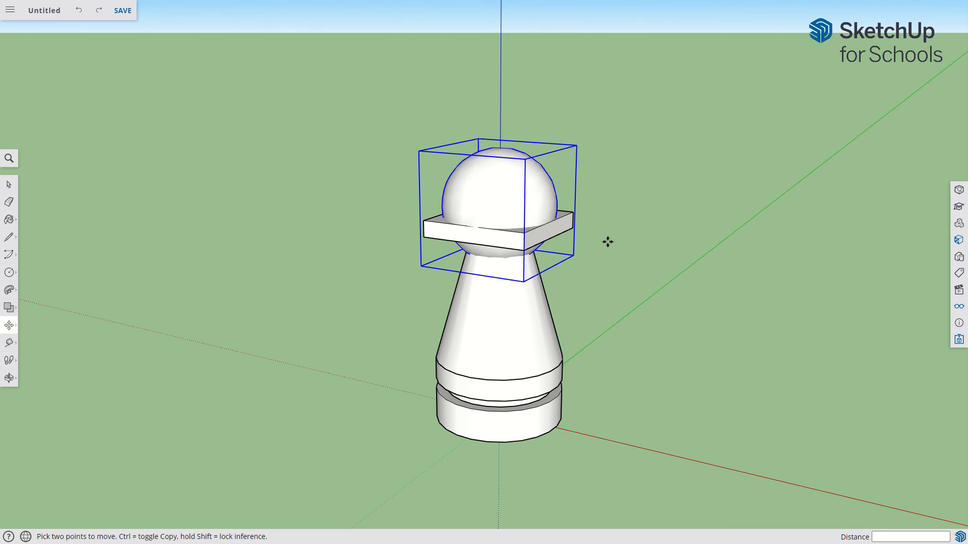
Move the sphere group about 1/2" up along the blue axis so it sits on the small neck above the square plate.
left_click(696, 213)
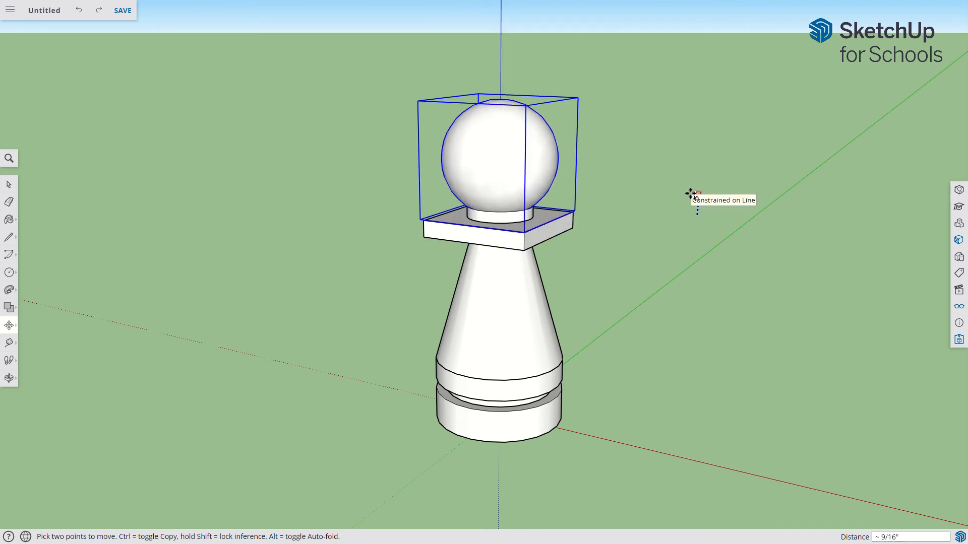
scroll(691, 196, "up", 2)
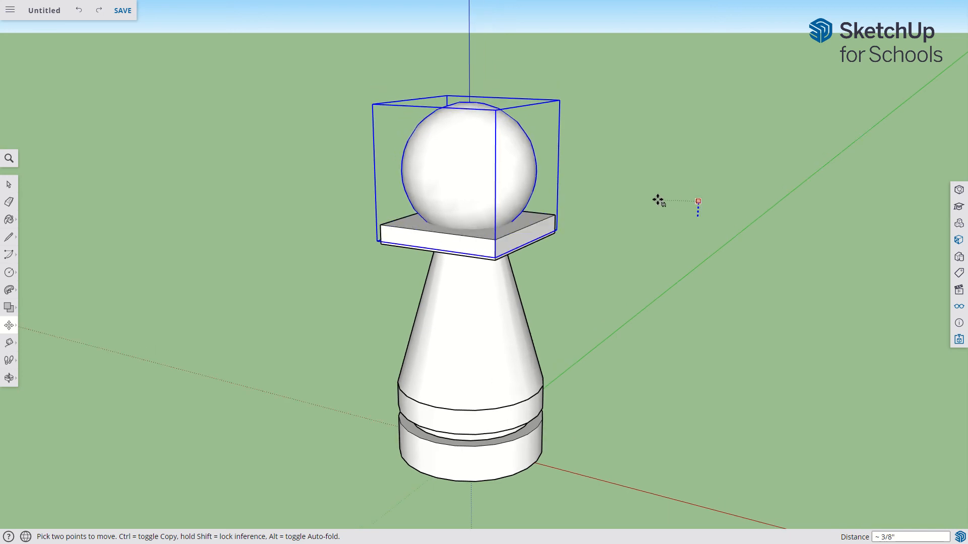
scroll(639, 193, "up", 2)
scroll(638, 193, "up", 2)
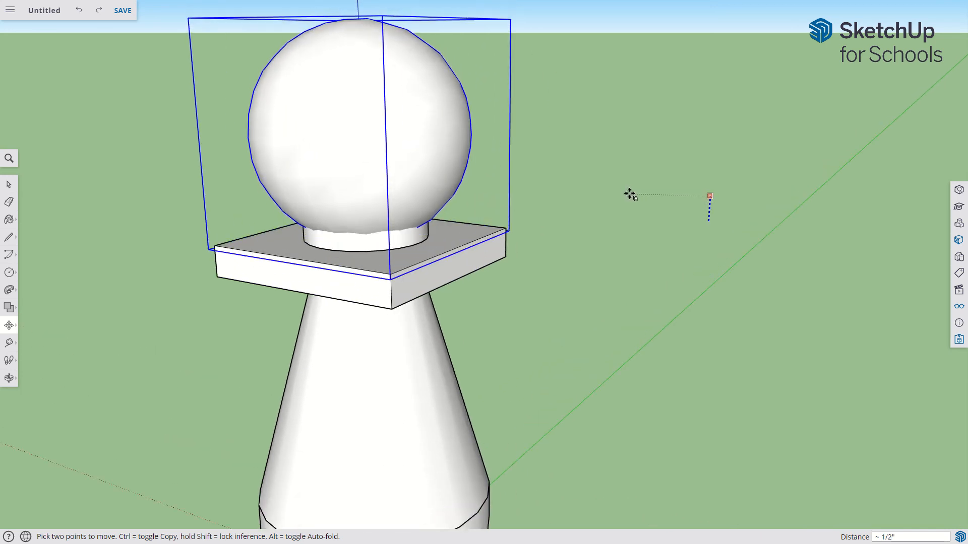
left_click(630, 192)
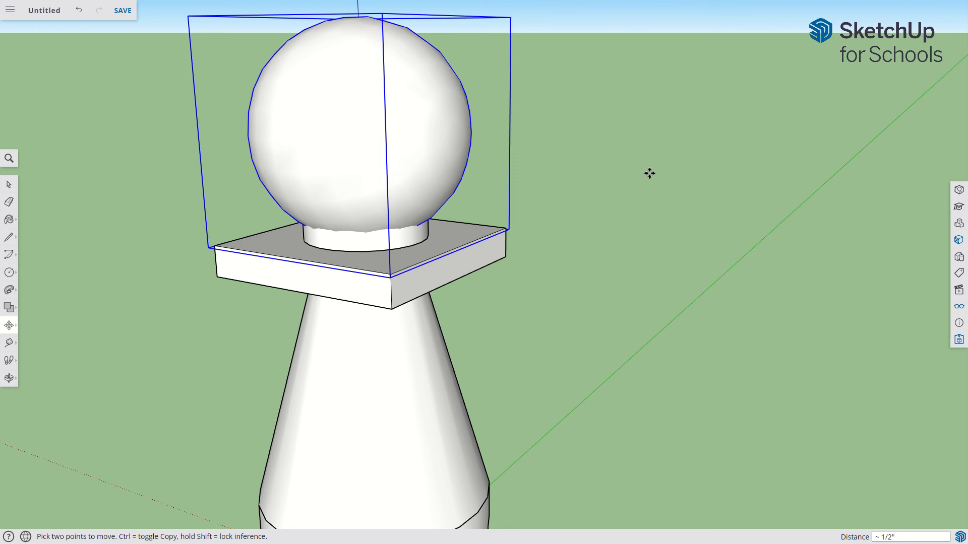
key("space")
left_click(632, 180)
Open the square plate's group beneath the sphere for editing.
scroll(615, 188, "down", 2)
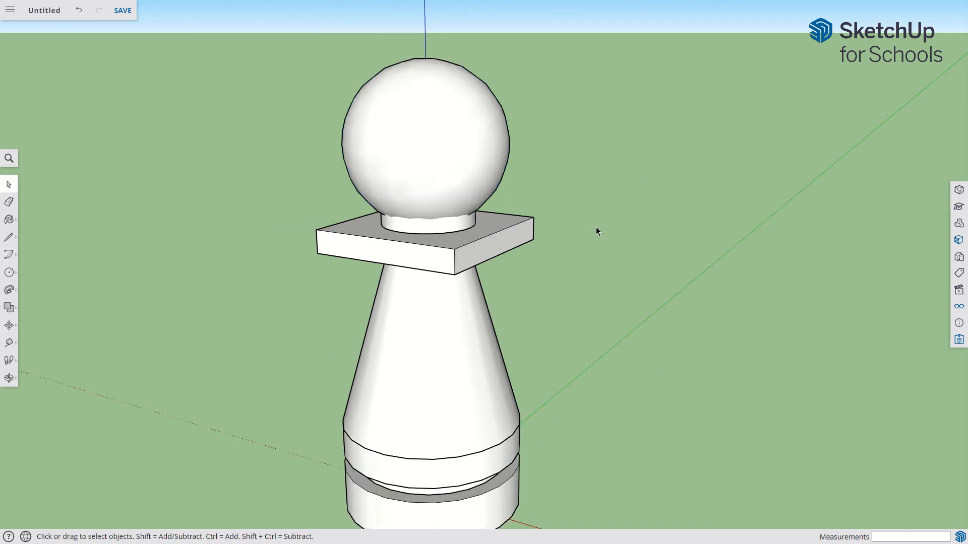
middle_click_drag(596, 227, 573, 217)
scroll(481, 205, "down", 1)
middle_click_drag(481, 204, 780, 161)
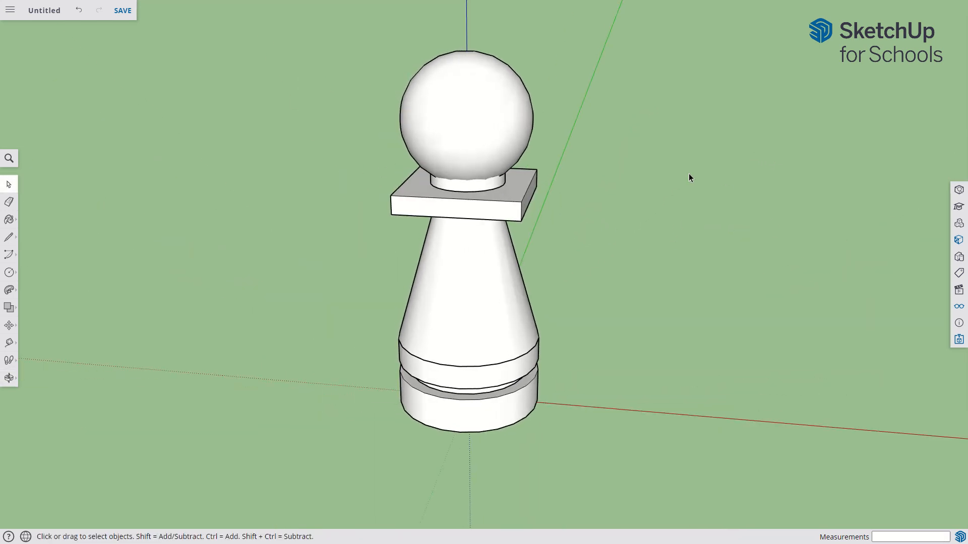
scroll(516, 201, "up", 3)
double_click(515, 200)
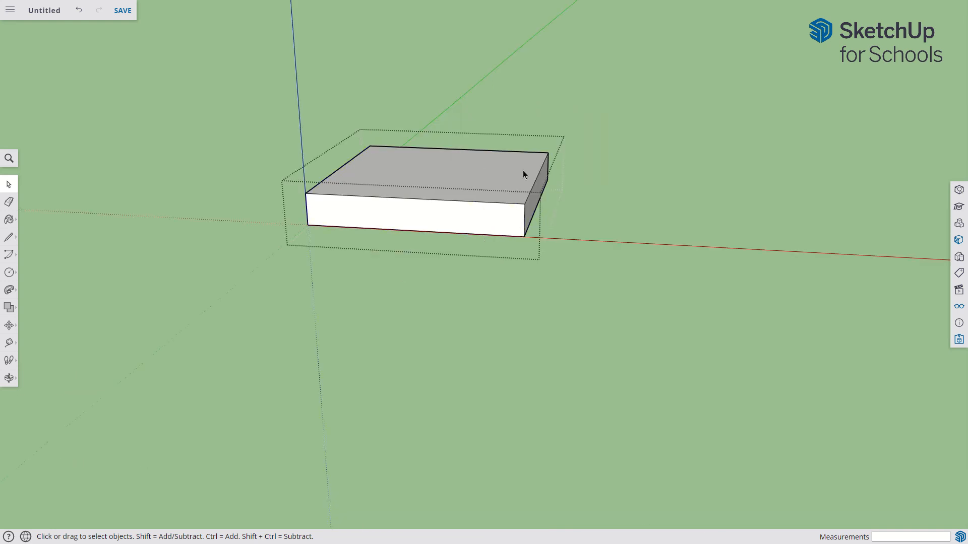
middle_click_drag(515, 192, 511, 198)
Draw a short diagonal line across each of the four corners of the square plate's upper face.
key("t")
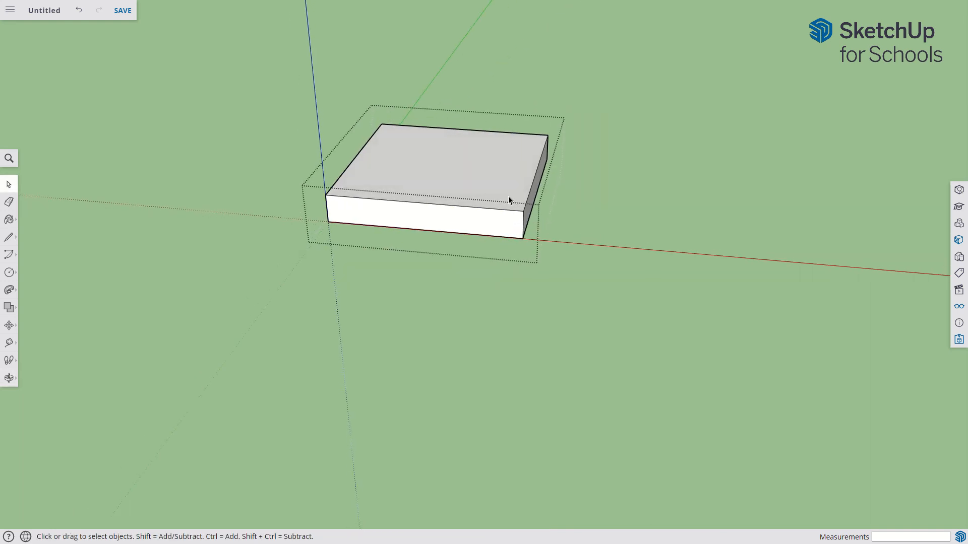
key("l")
left_click(493, 208)
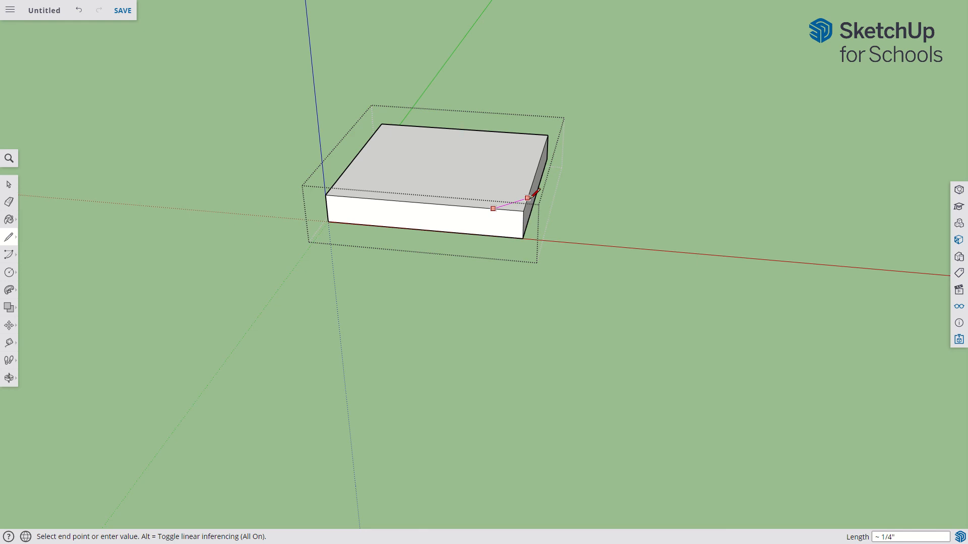
left_click(527, 199)
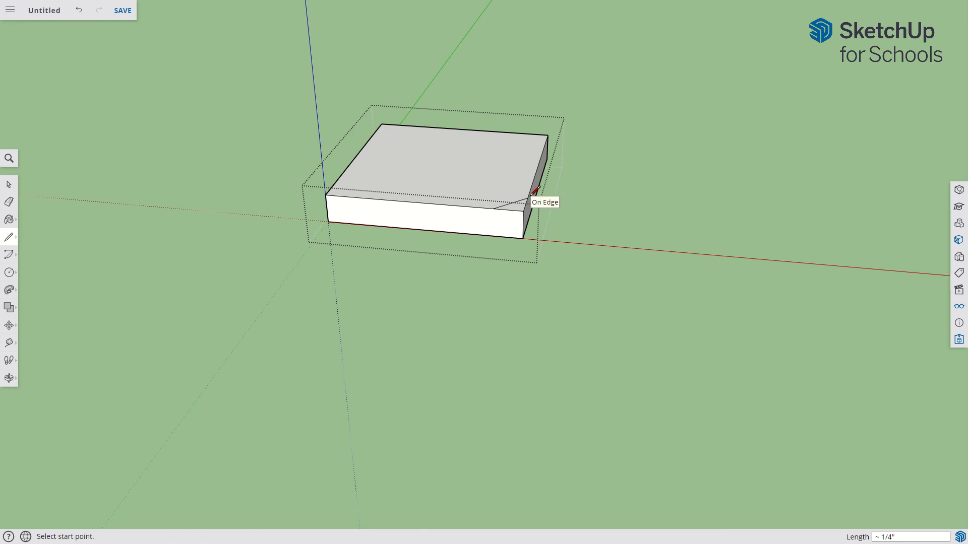
left_click(522, 133)
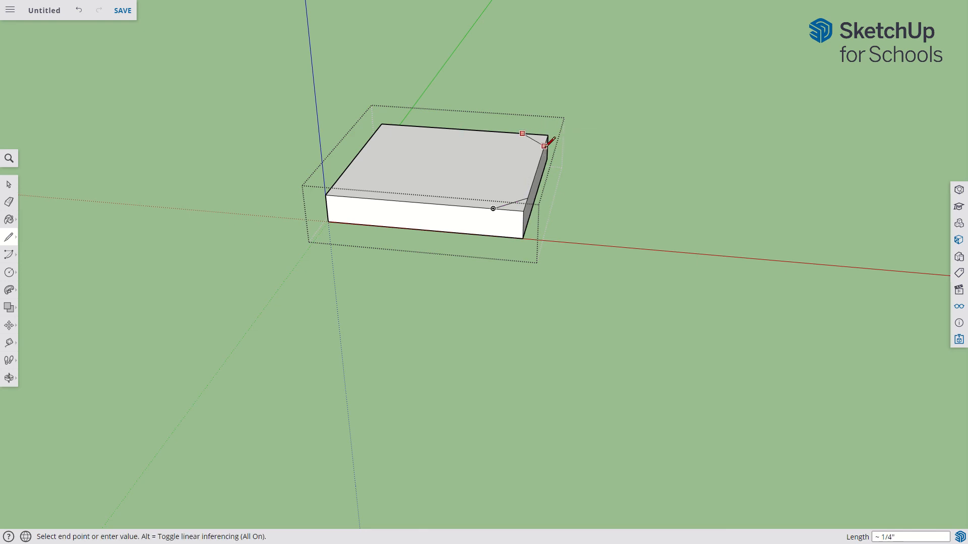
left_click(542, 151)
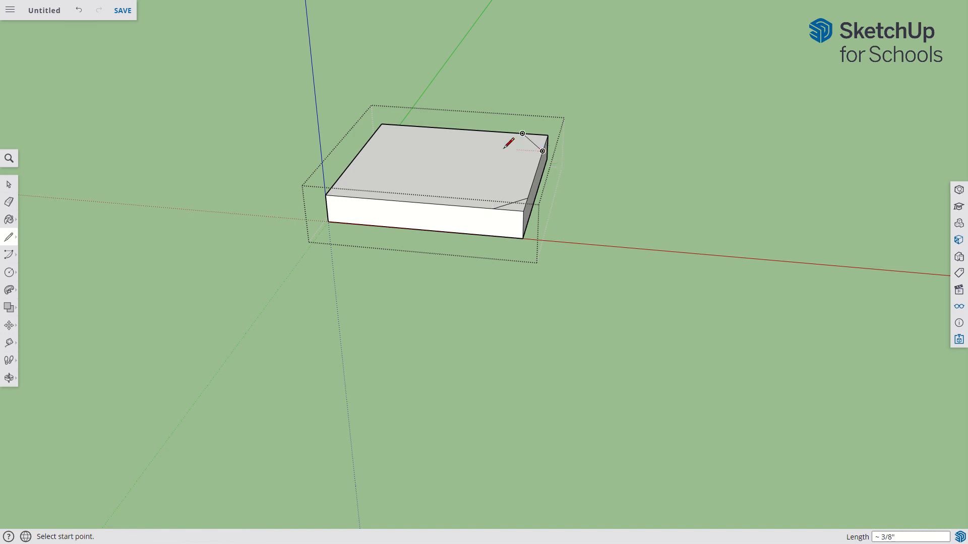
left_click(370, 138)
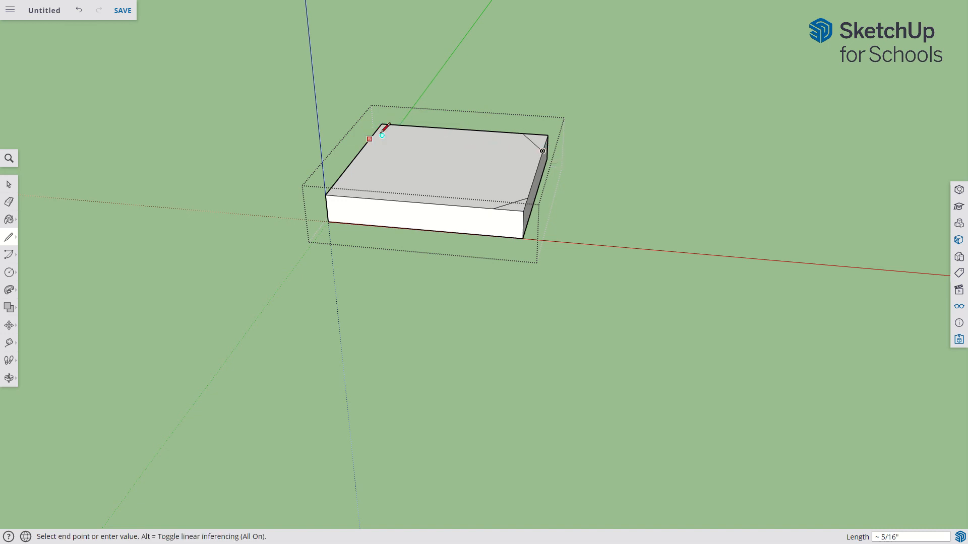
left_click(408, 126)
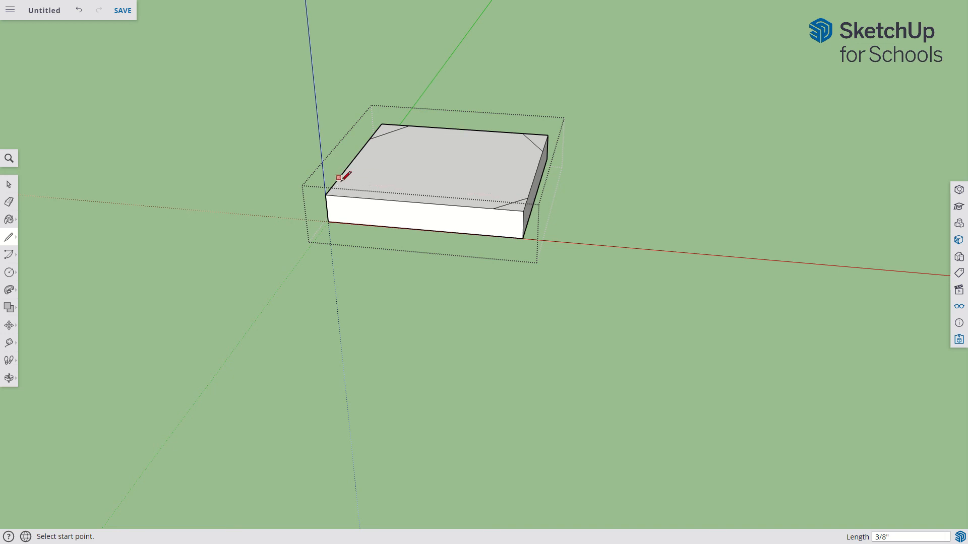
left_click(334, 183)
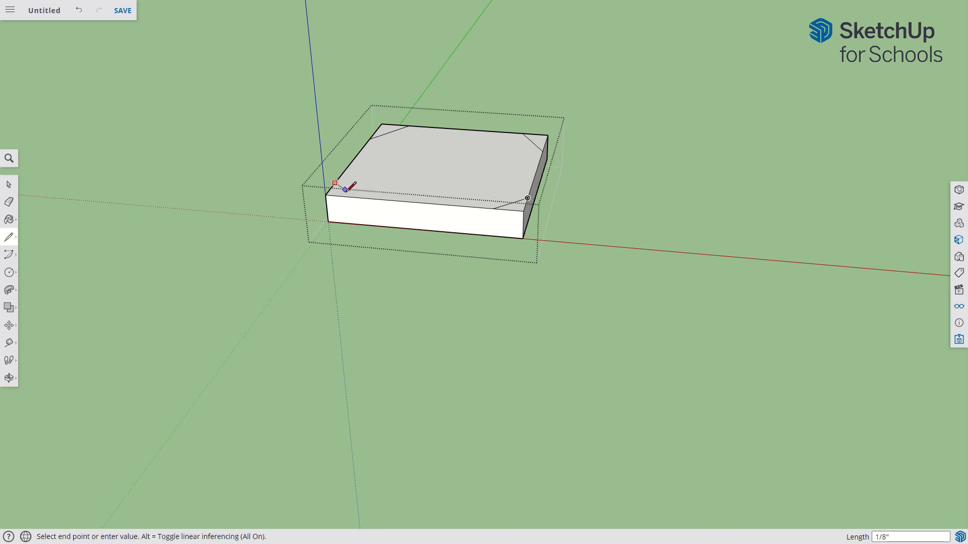
left_click(349, 196)
key("space")
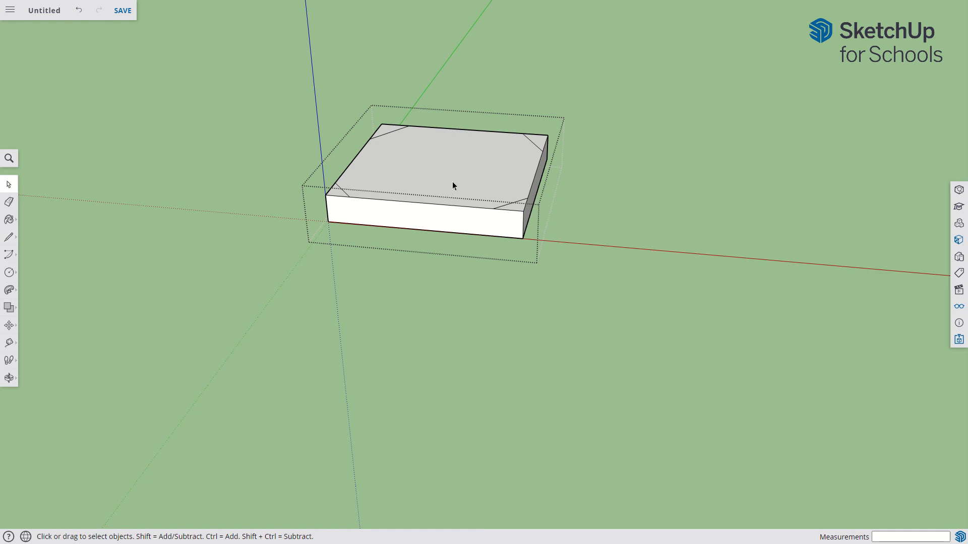
Cut off the square plate's four corners by pushing each corner triangle down 3/16" through the full thickness, and close its group.
key("p")
left_click_drag(521, 207, 519, 236)
left_click_drag(339, 197, 346, 225)
middle_click_drag(365, 224, 656, 263)
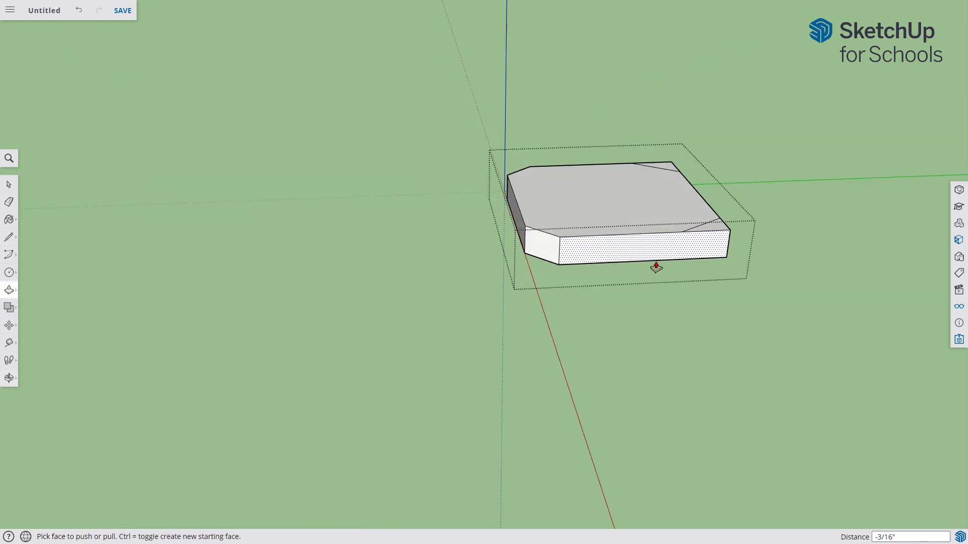
left_click_drag(721, 229, 722, 260)
middle_click_drag(721, 260, 633, 317)
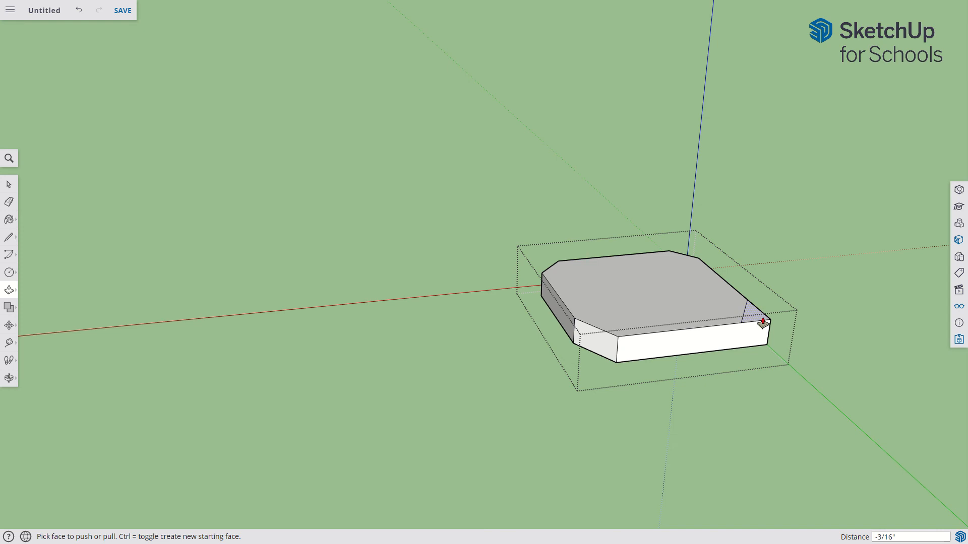
left_click_drag(763, 323, 761, 345)
key("space")
left_click(804, 267)
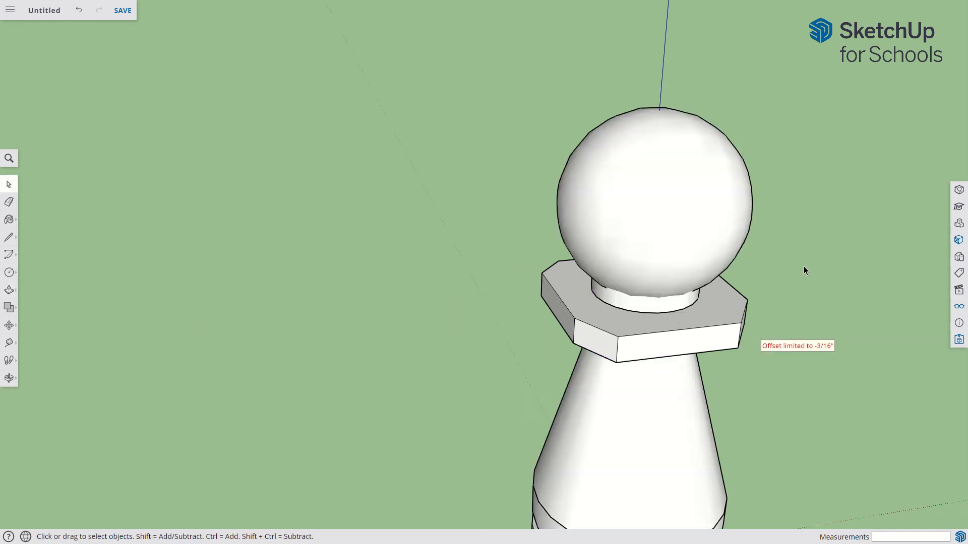
middle_click_drag(804, 267, 676, 266)
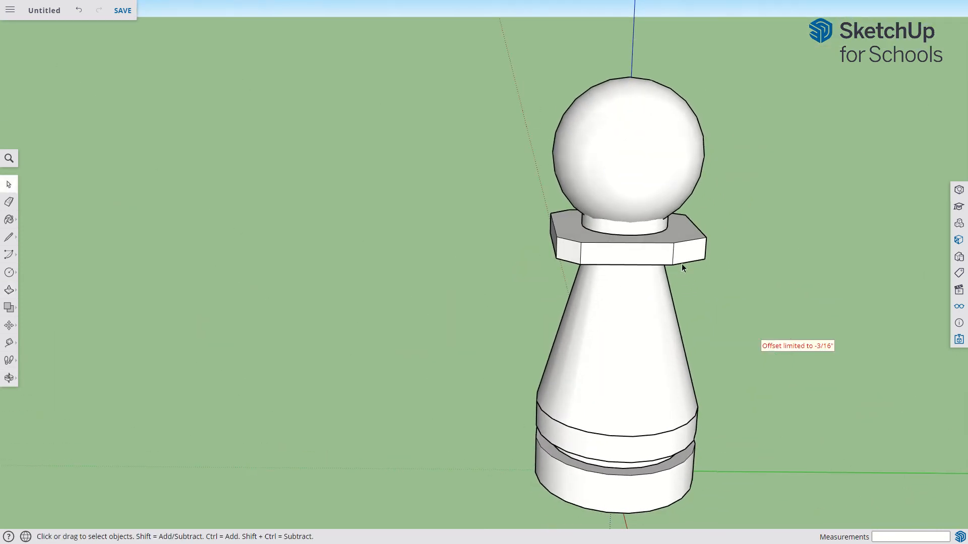
Trim the small neck group with the sphere group using the Trim solid tool, keeping the sphere intact.
left_click(648, 196)
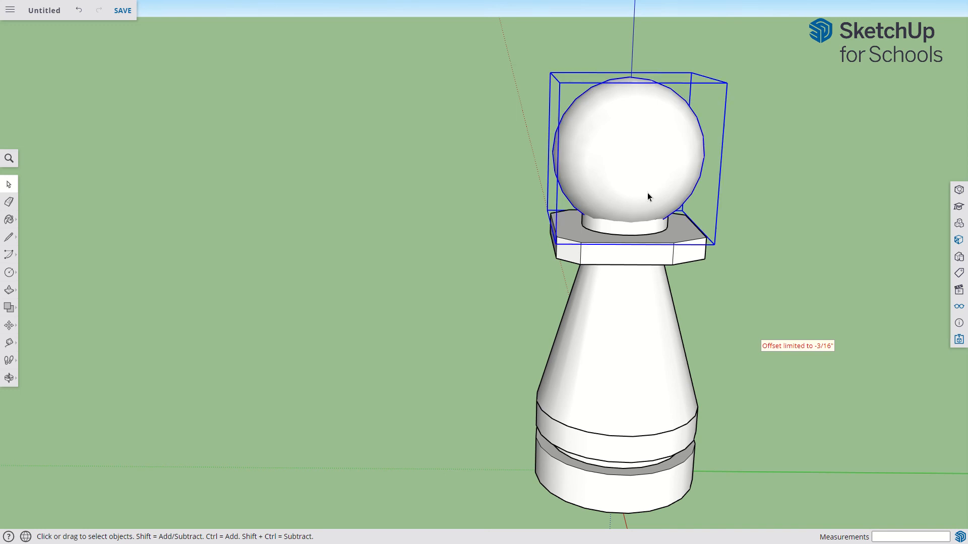
left_click(647, 228)
double_click(648, 228)
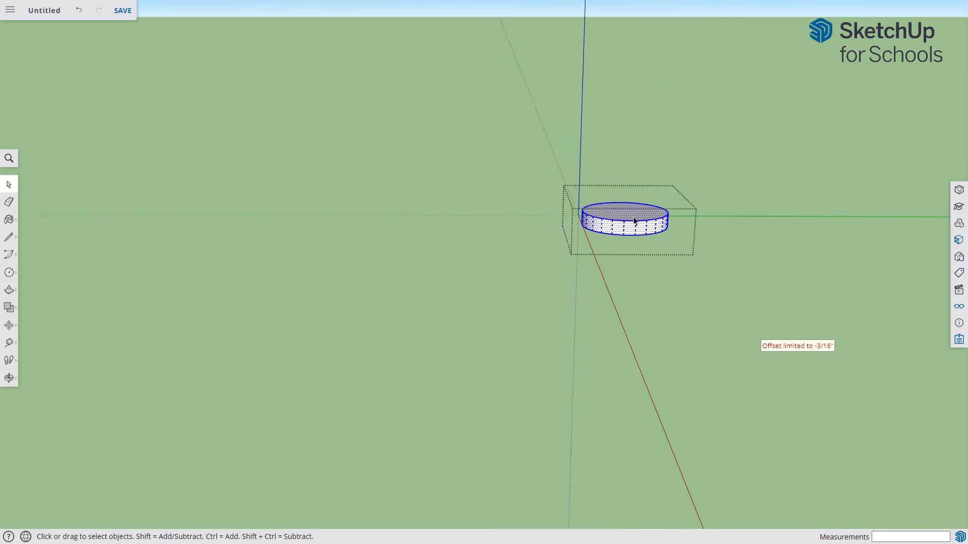
left_click(716, 215)
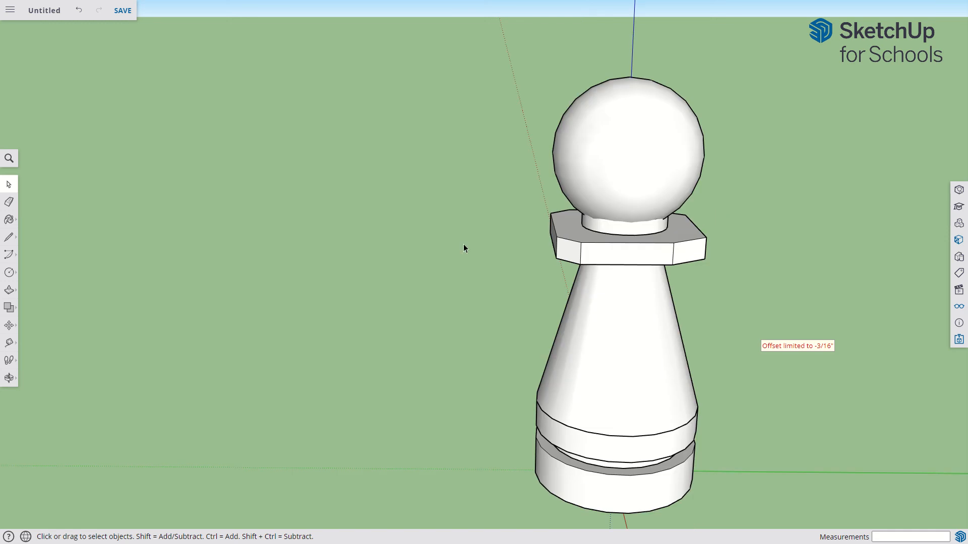
left_click(9, 312)
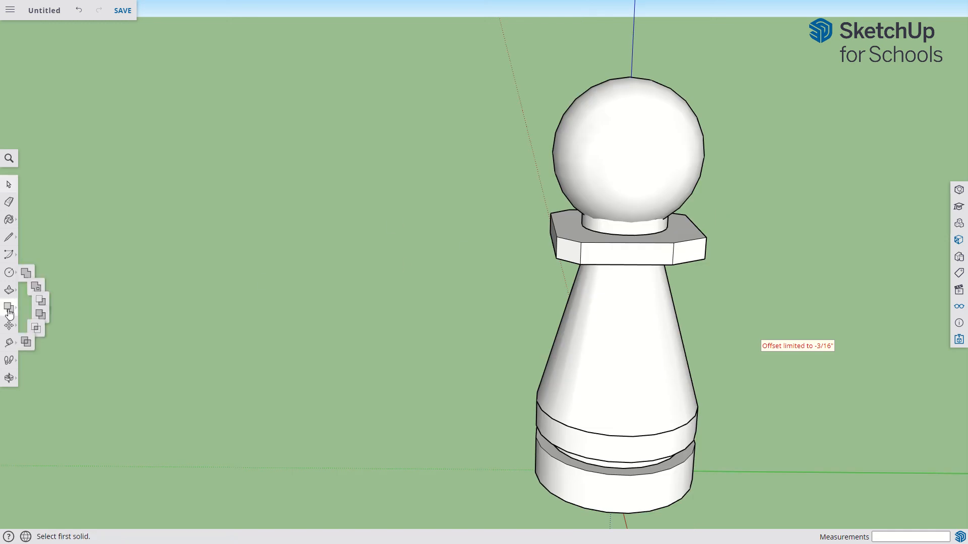
left_click(56, 316)
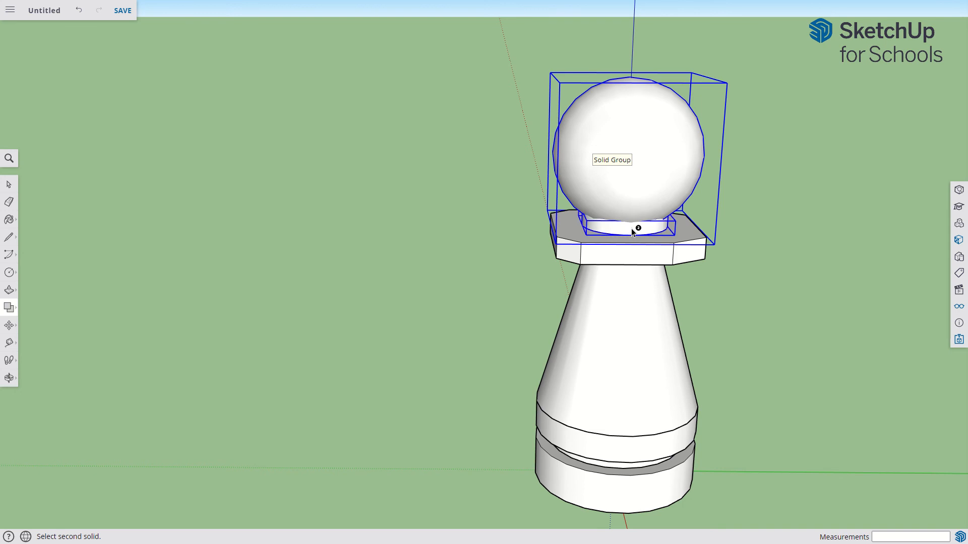
key("space")
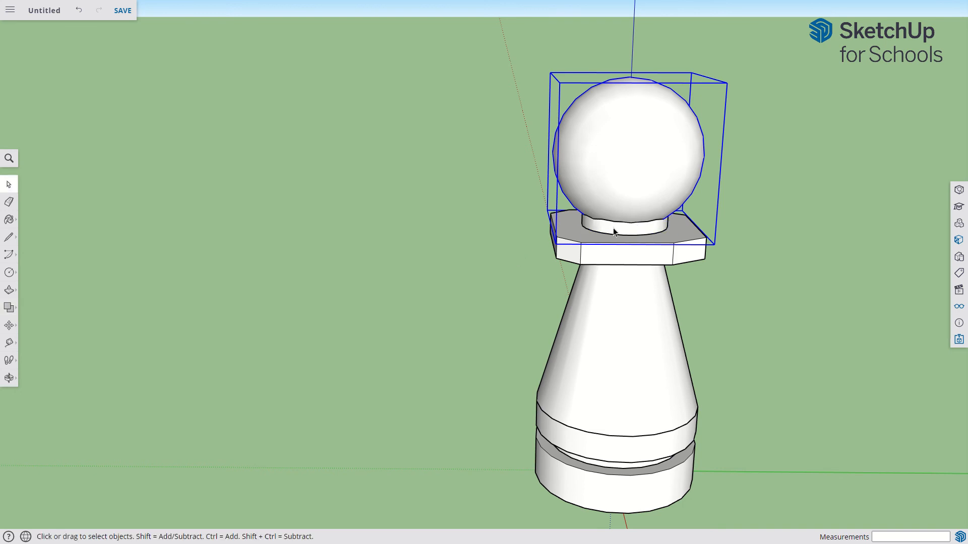
left_click(482, 240)
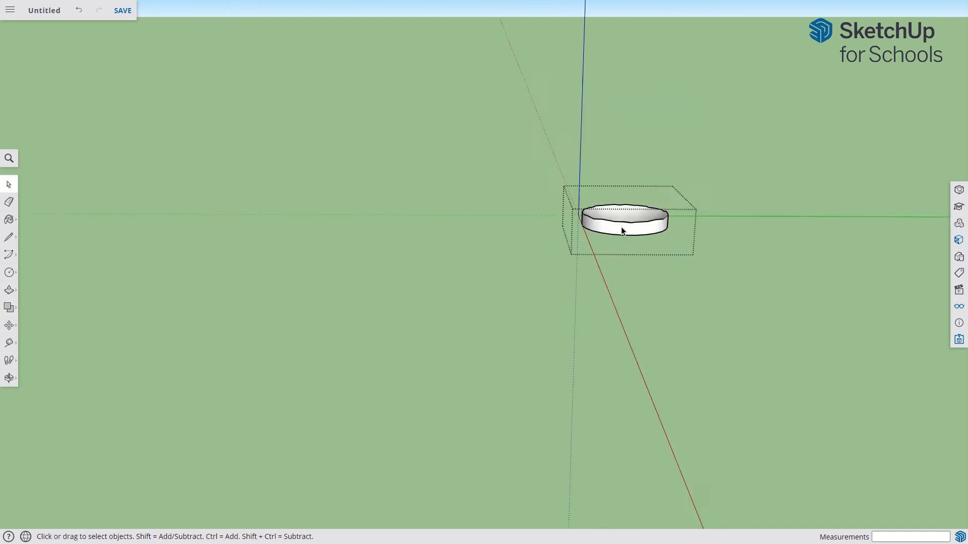
Examine the trimmed neck inside its group and the whole chess piece from different sides.
middle_click_drag(621, 227, 613, 223)
scroll(624, 221, "up", 5)
left_click_drag(592, 154, 590, 234)
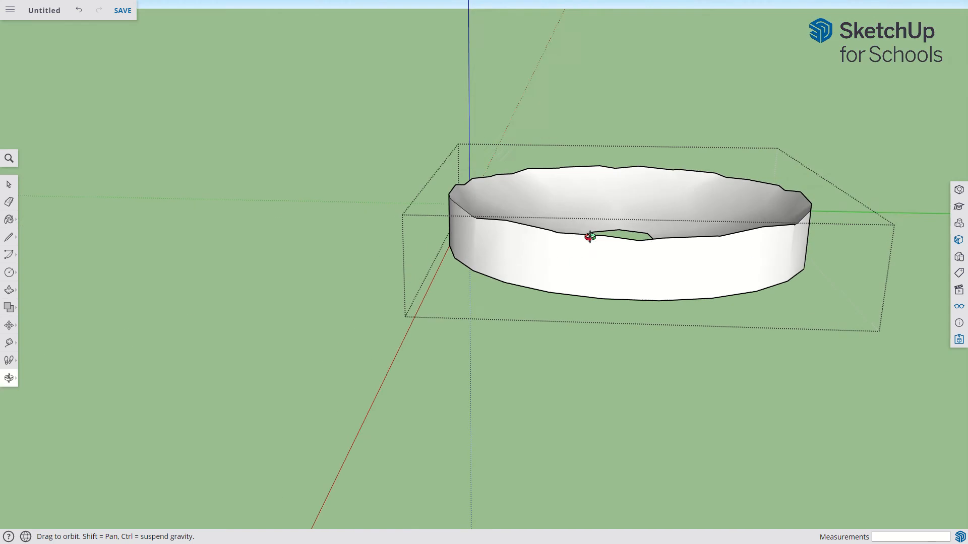
key("space")
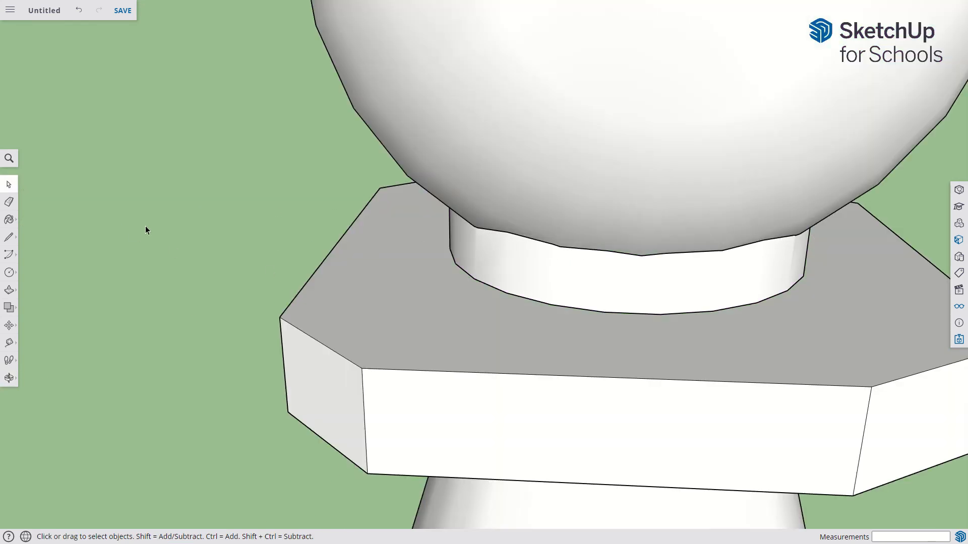
double_click(551, 254)
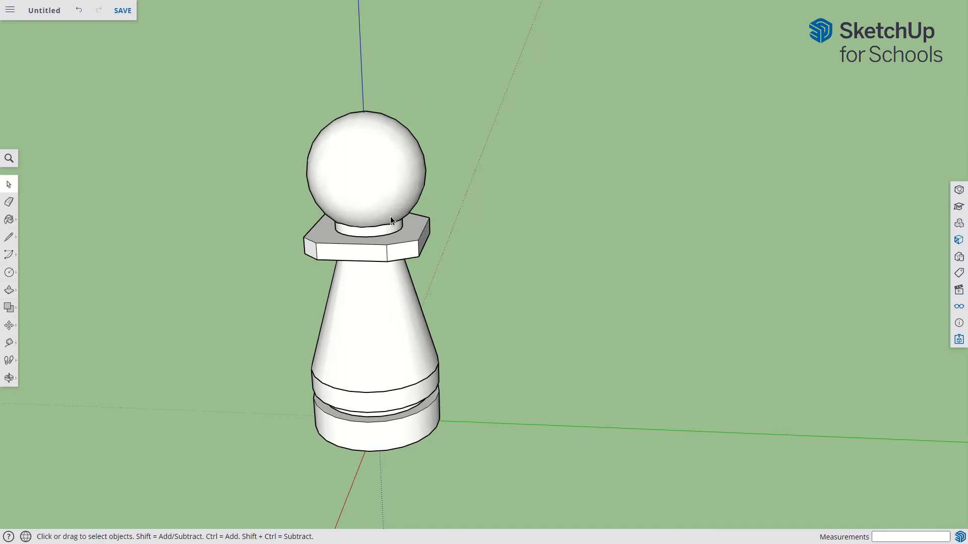
scroll(360, 360, "up", 3)
scroll(530, 327, "down", 2)
scroll(524, 126, "up", 2)
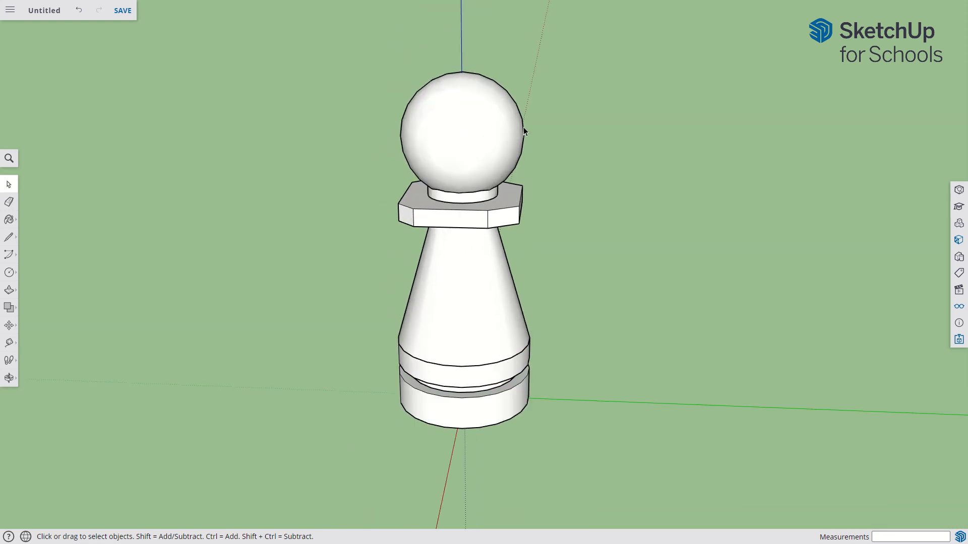
middle_click_drag(607, 248, 496, 268)
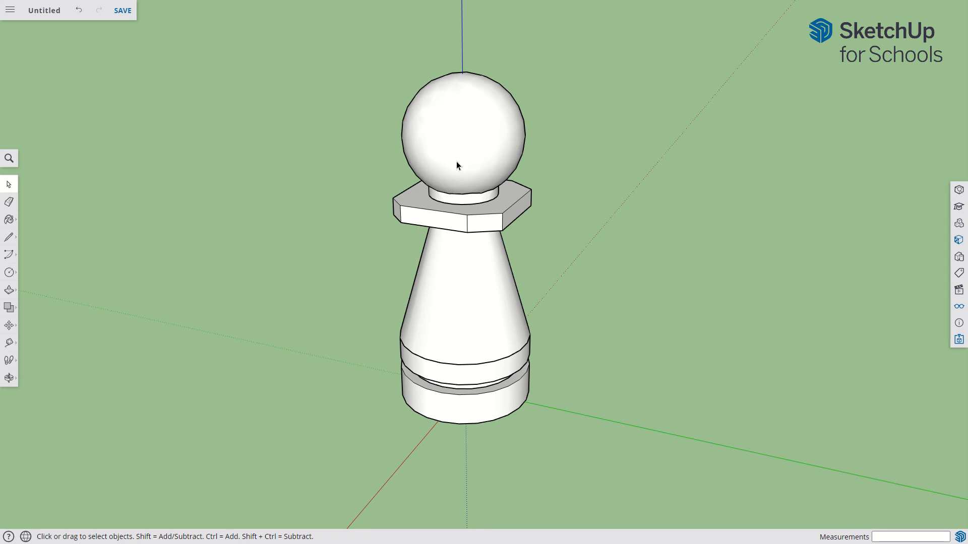
Move the sphere group slightly sideways off the neck's central axis.
left_click(469, 152)
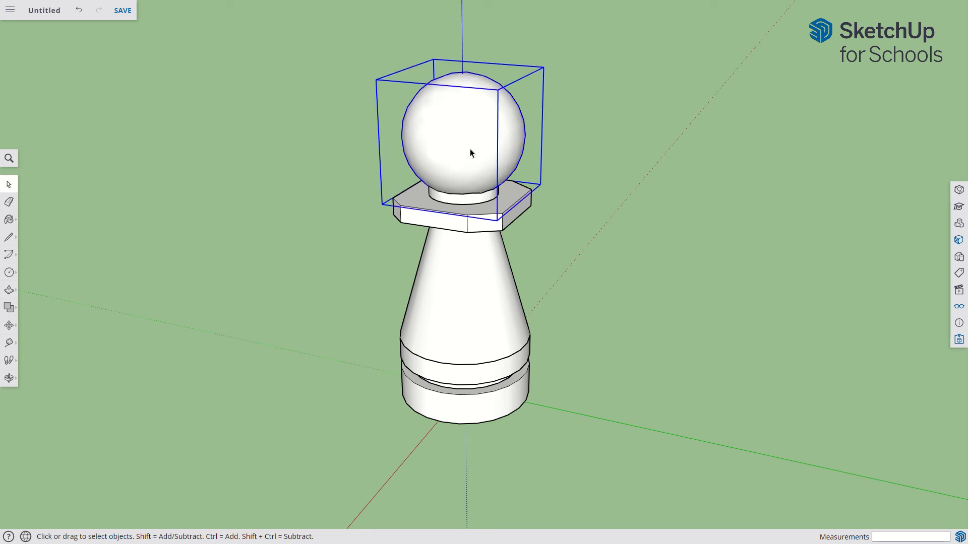
key("m")
left_click(469, 146)
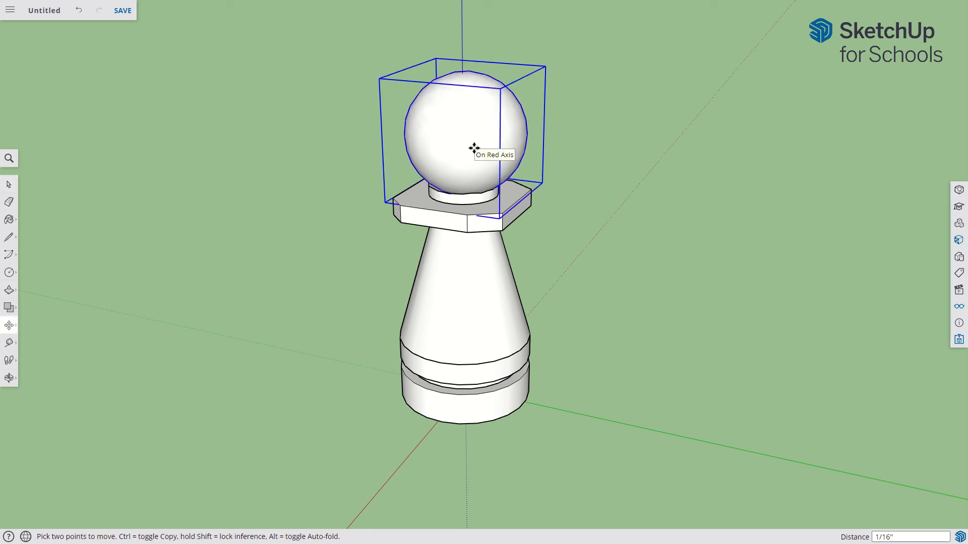
left_click(484, 154)
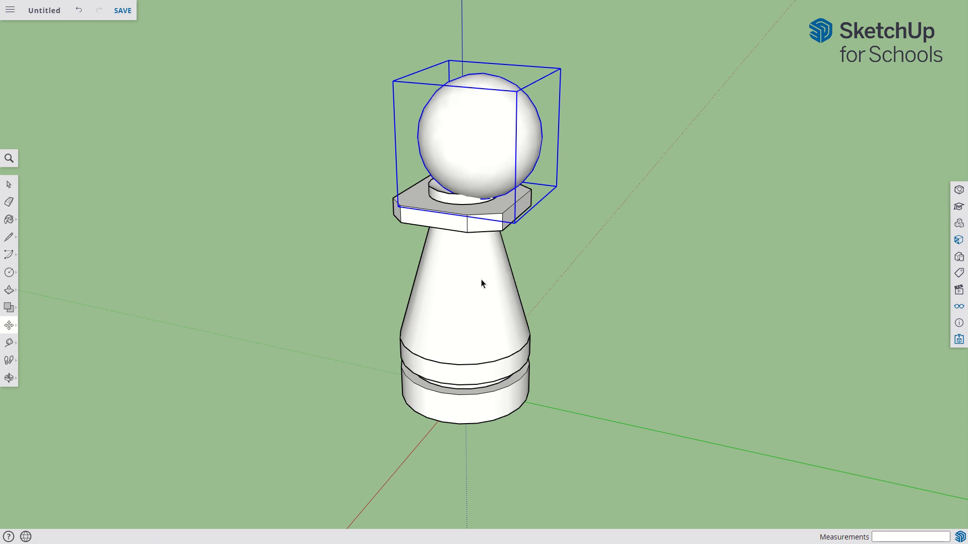
Move the tapered body group slightly sideways, opposite to the sphere's offset, so it overhangs the base discs.
key("space")
left_click(481, 281)
key("m")
left_click(480, 277)
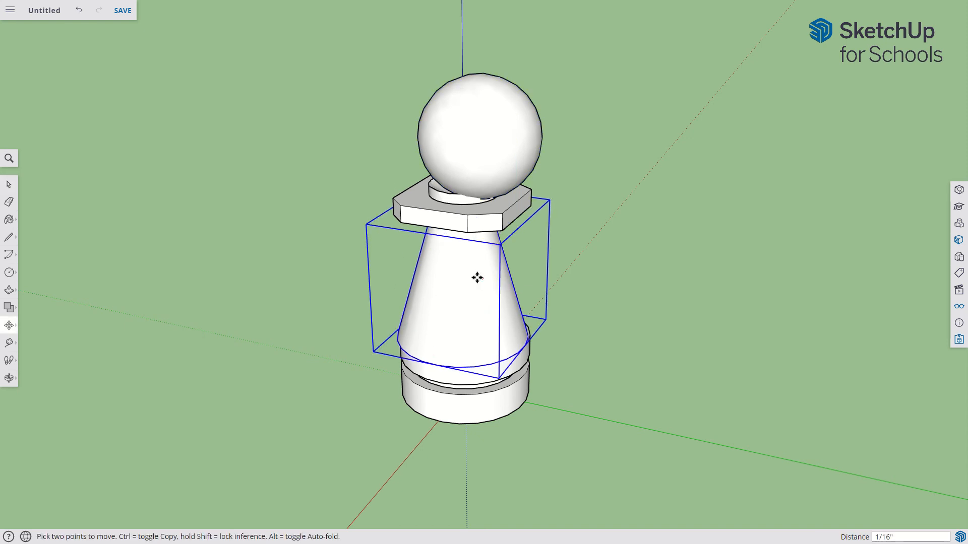
left_click(471, 274)
key("space")
left_click(614, 304)
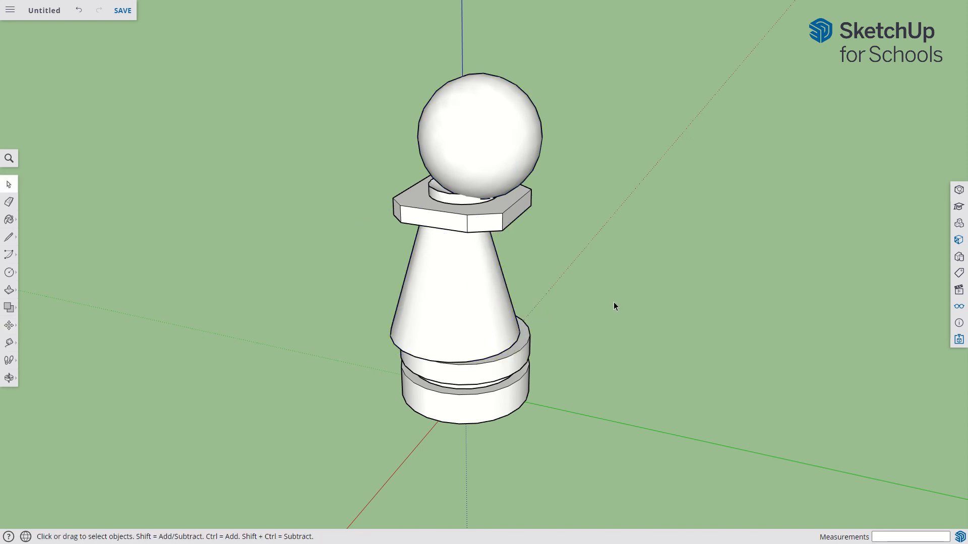
Shift the tapered body group a further 5/16" sideways in the same direction, away from the base's central axis.
middle_click_drag(482, 280, 677, 320)
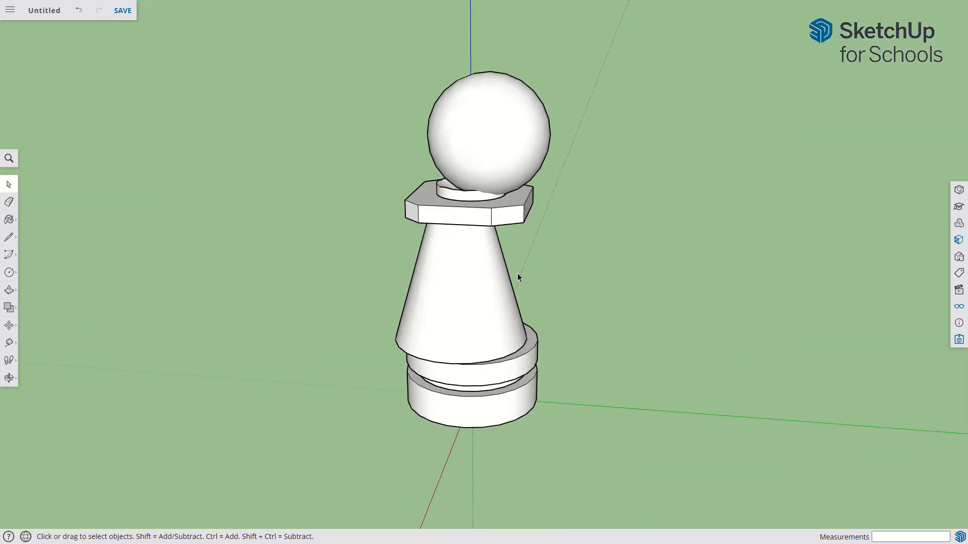
left_click(452, 294)
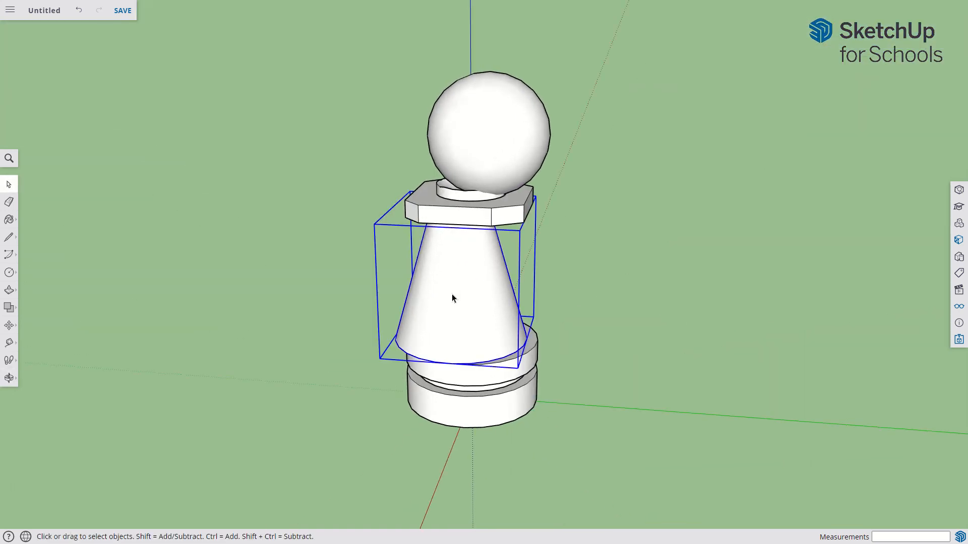
key("m")
left_click(452, 292)
left_click(426, 284)
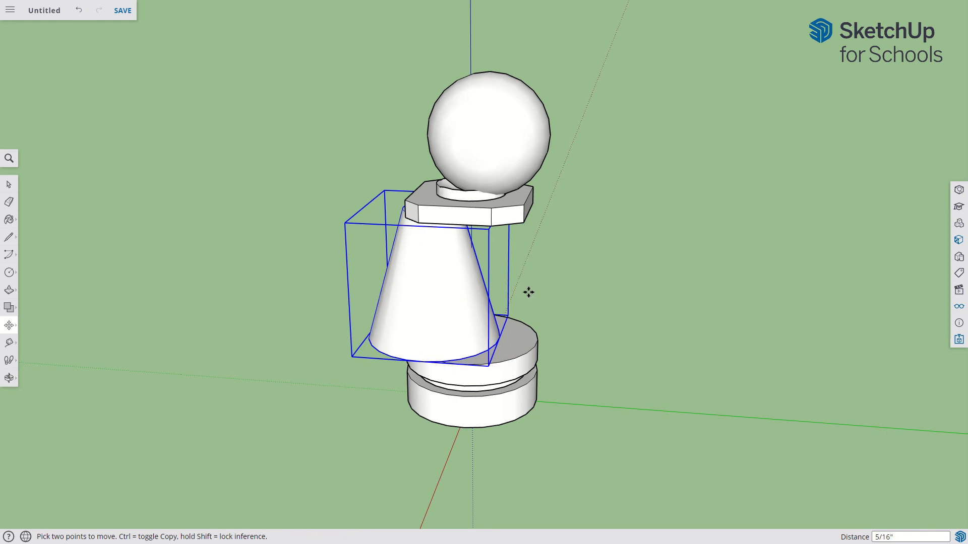
key("space")
Move the tapered body group a short distance back toward the central axis so its top sits fully beneath the plate.
middle_click_drag(570, 300, 501, 234)
scroll(460, 219, "up", 3)
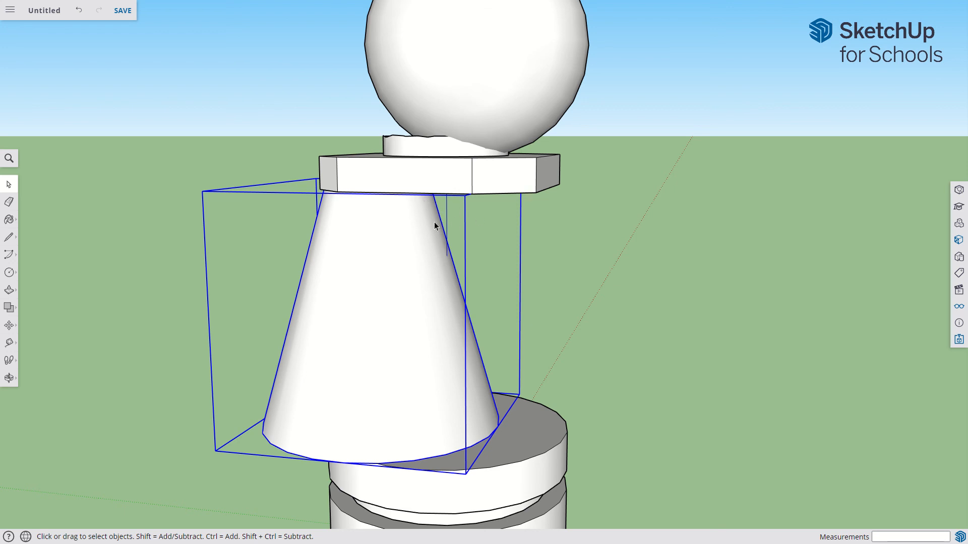
key("m")
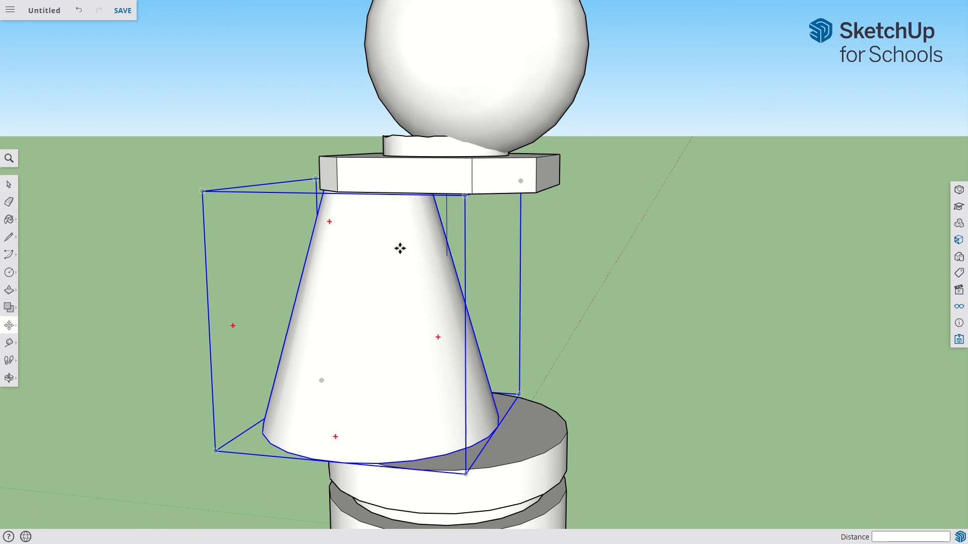
left_click_drag(401, 252, 423, 253)
key("space")
left_click(669, 253)
scroll(551, 252, "down", 3)
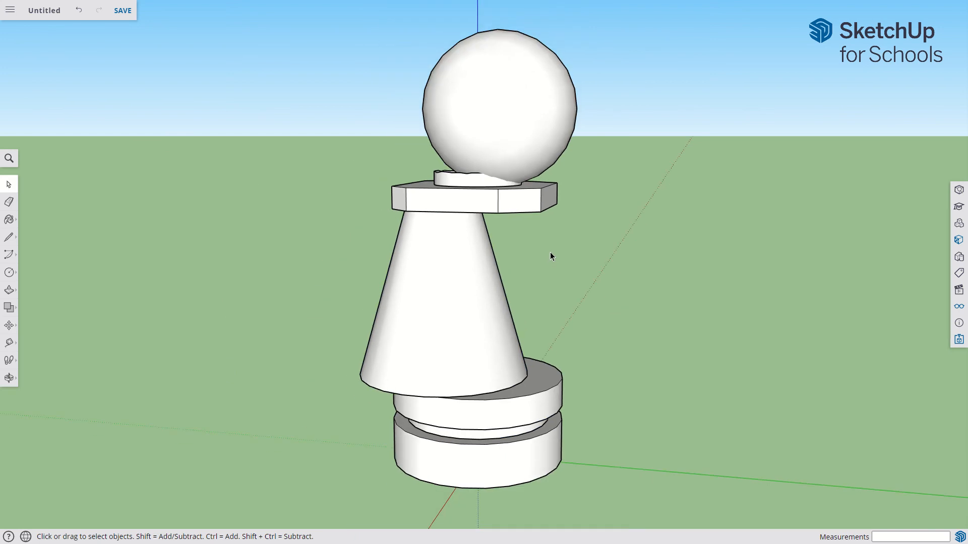
scroll(551, 249, "down", 1)
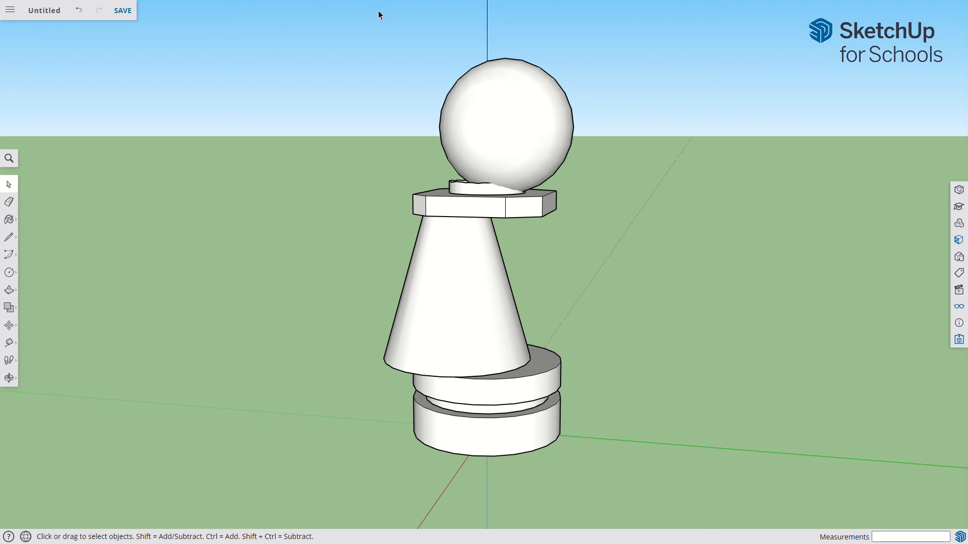
left_click(485, 32)
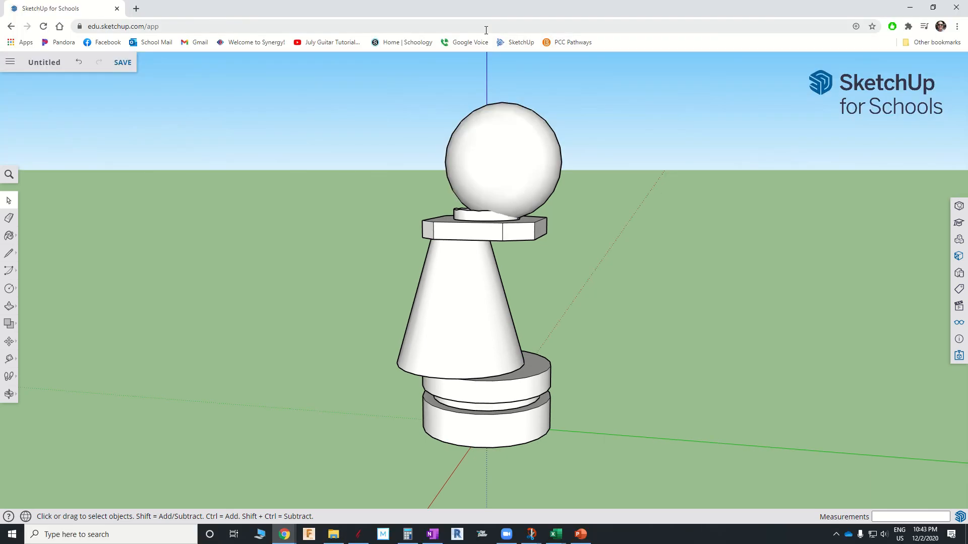
key("F11")
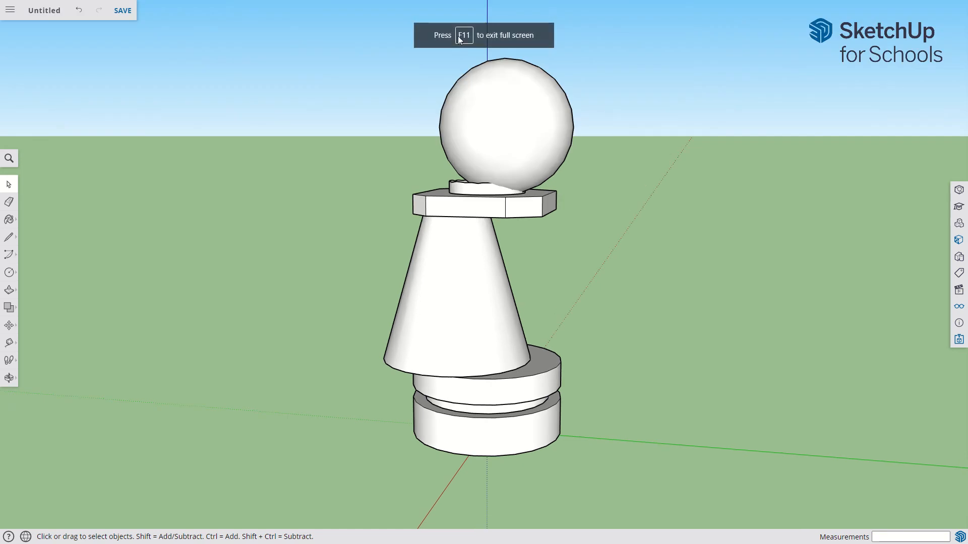